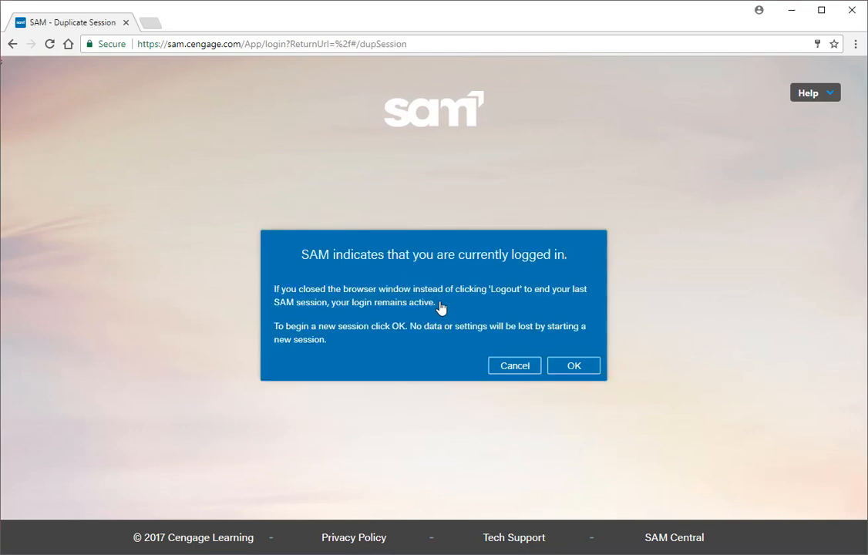
# Begin a new SAM session and start the CIS 141-Excel 2 assignment from the activity list.
pyautogui.click(584, 368)
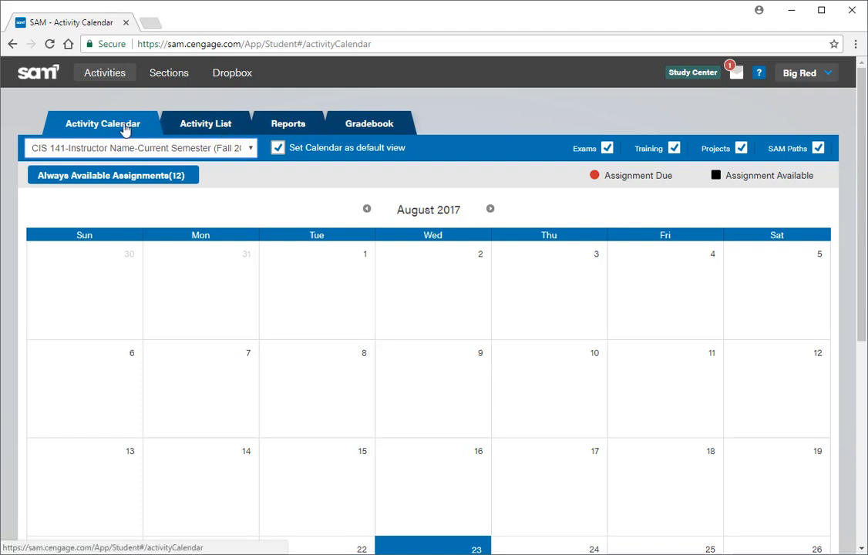
pyautogui.click(208, 132)
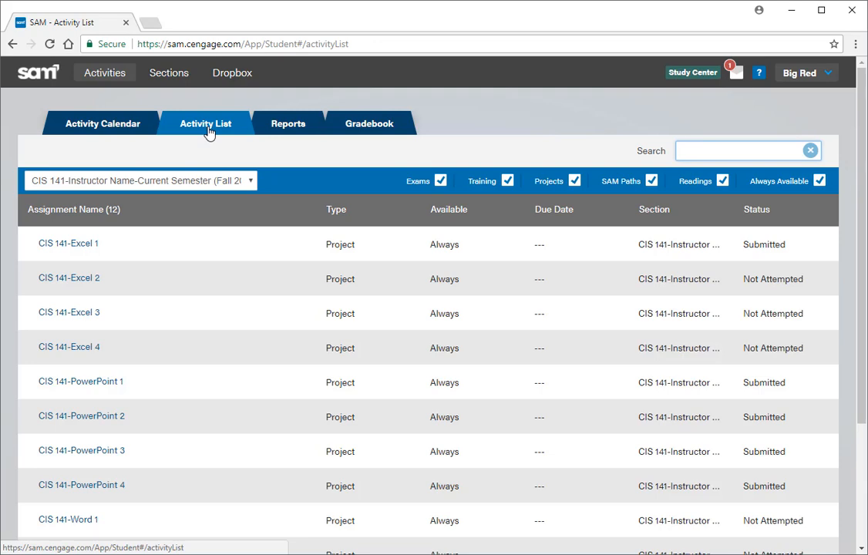
pyautogui.scroll(-3, 169, 285)
pyautogui.scroll(3, 168, 294)
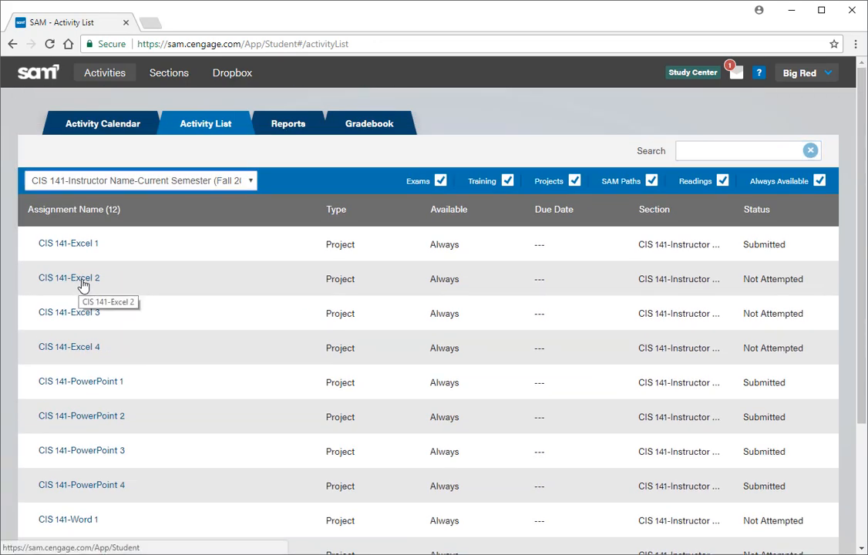
pyautogui.click(83, 283)
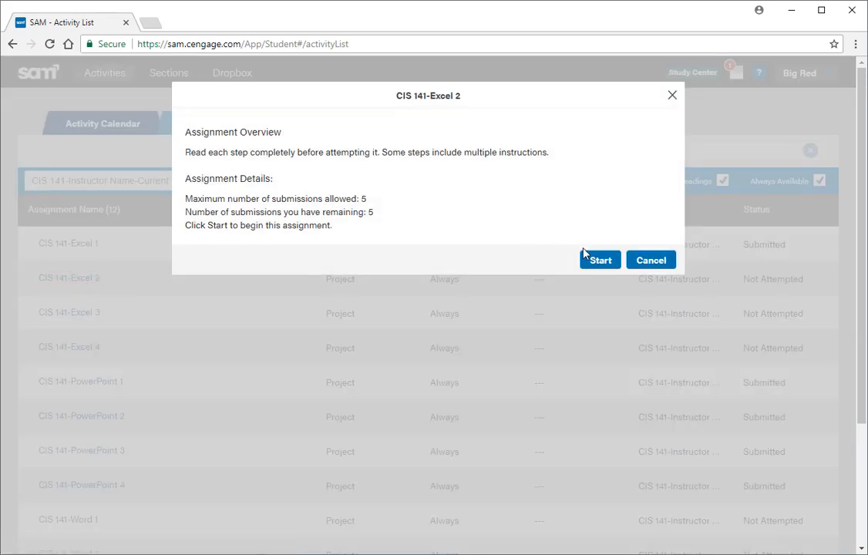
pyautogui.click(598, 262)
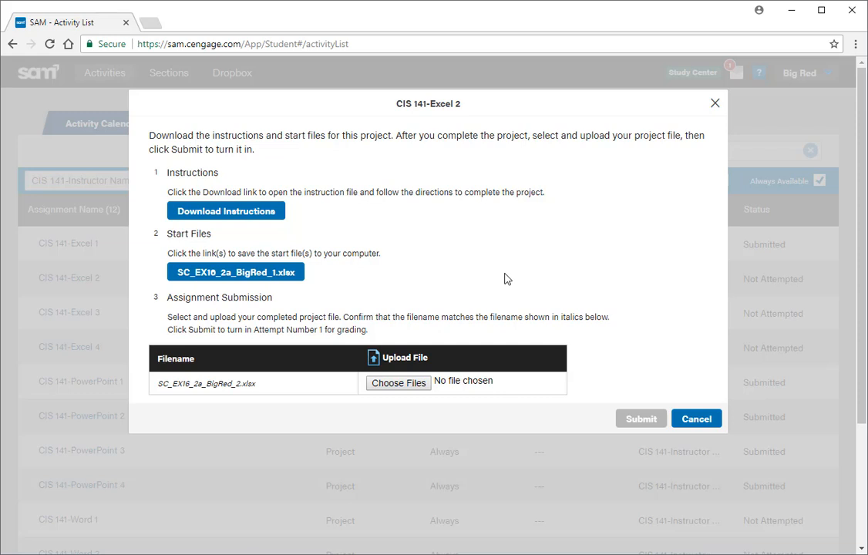
# Download the assignment instructions to the Desktop as Instructions_SC_EX16_2a.docx and open the document in Word with editing enabled.
pyautogui.click(248, 220)
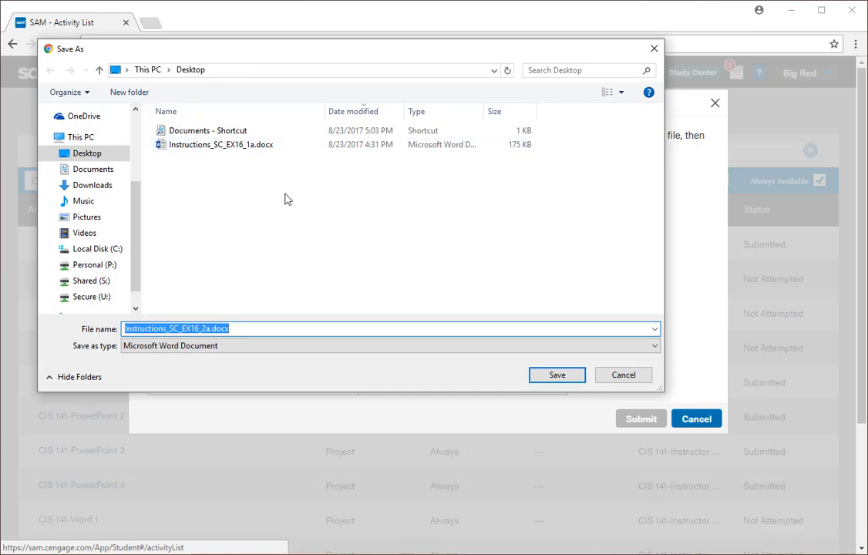
pyautogui.click(559, 376)
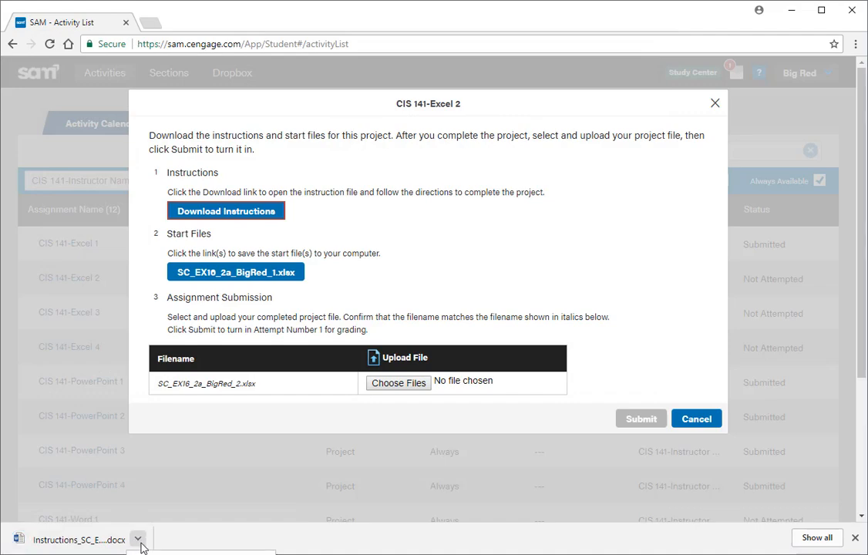
pyautogui.click(77, 539)
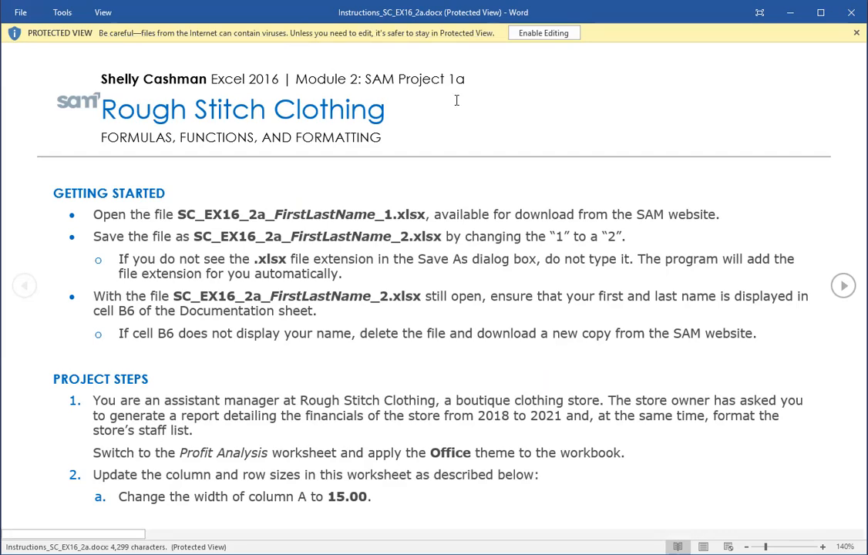
pyautogui.click(543, 34)
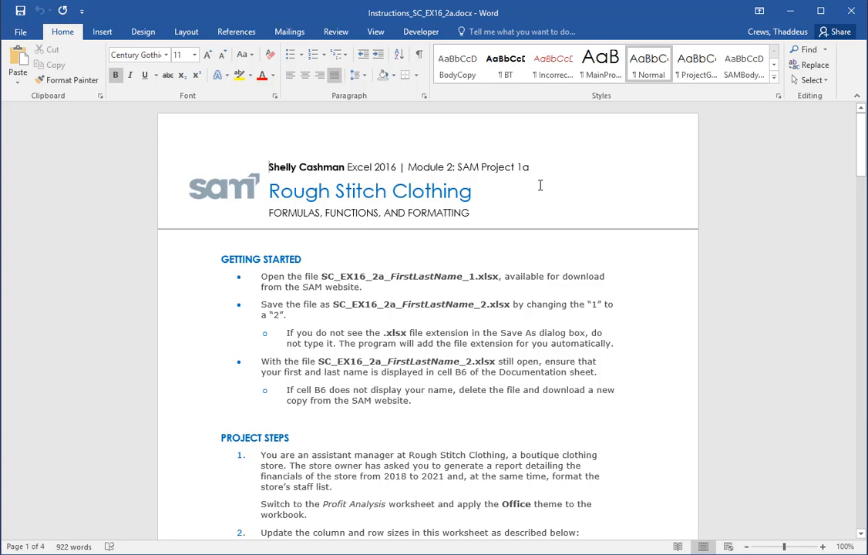
# Read the Getting Started instructions on naming the workbook and checking the author name in cell B6.
pyautogui.scroll(-1, 540, 185)
pyautogui.moveTo(182, 244); pyautogui.dragTo(171, 374)
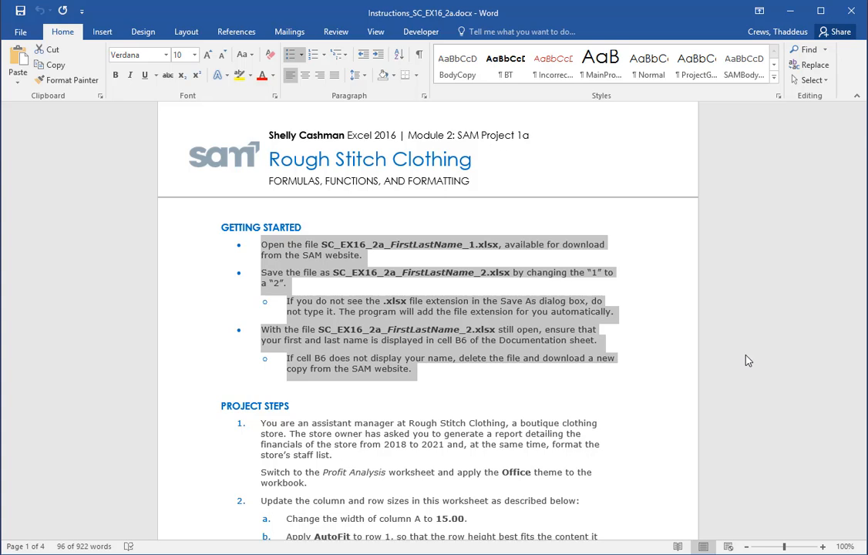
pyautogui.click(376, 358)
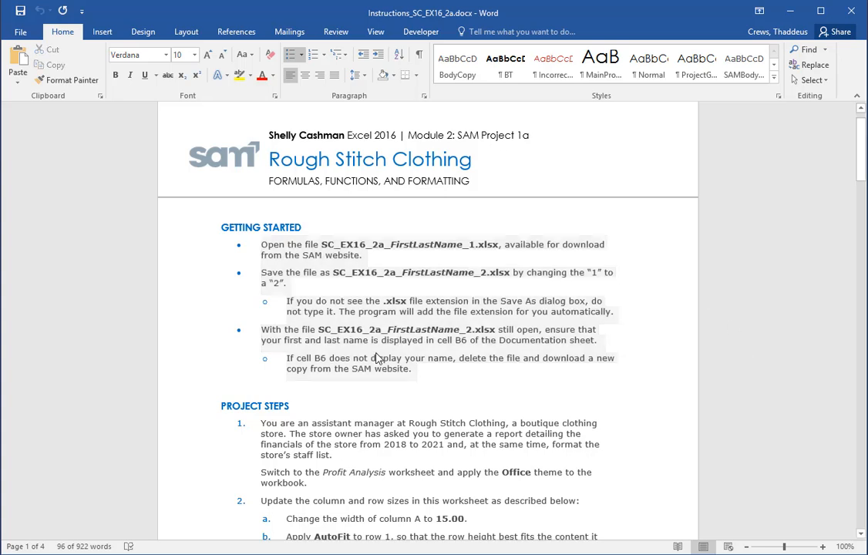
pyautogui.moveTo(283, 340); pyautogui.dragTo(387, 368)
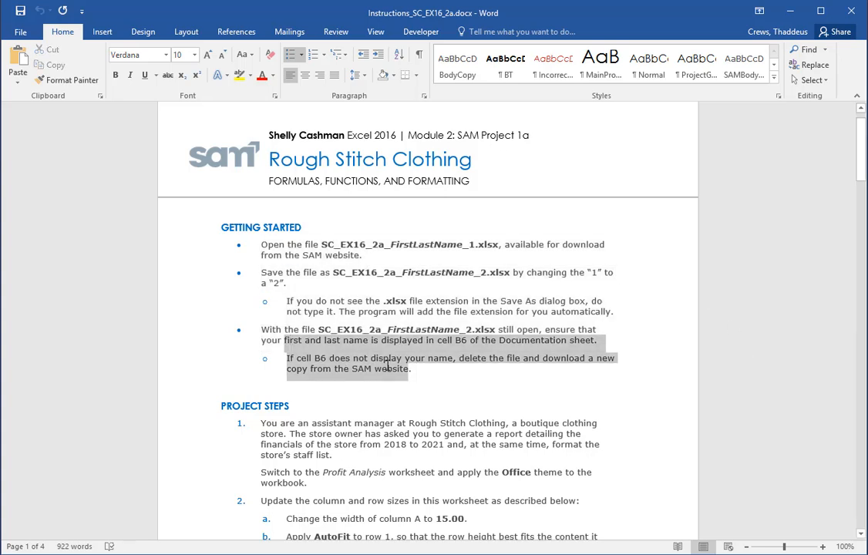
pyautogui.moveTo(296, 358); pyautogui.dragTo(385, 368)
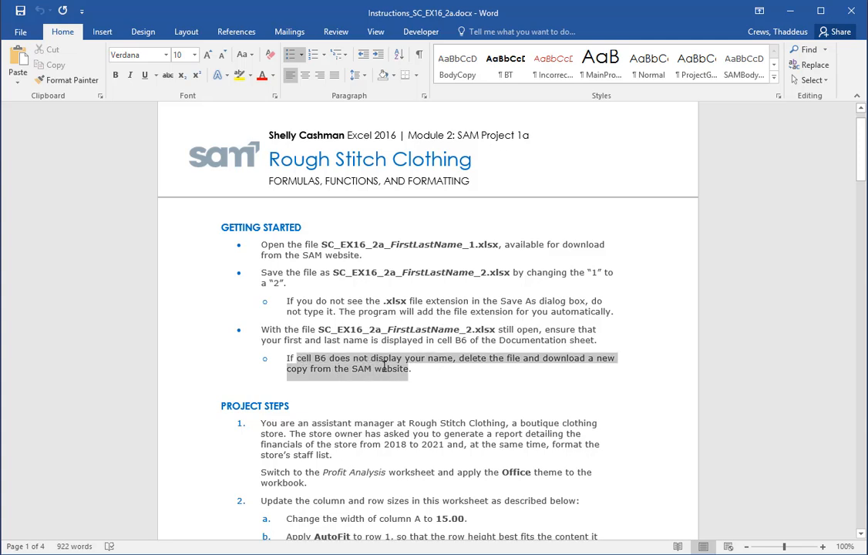
pyautogui.click(417, 370)
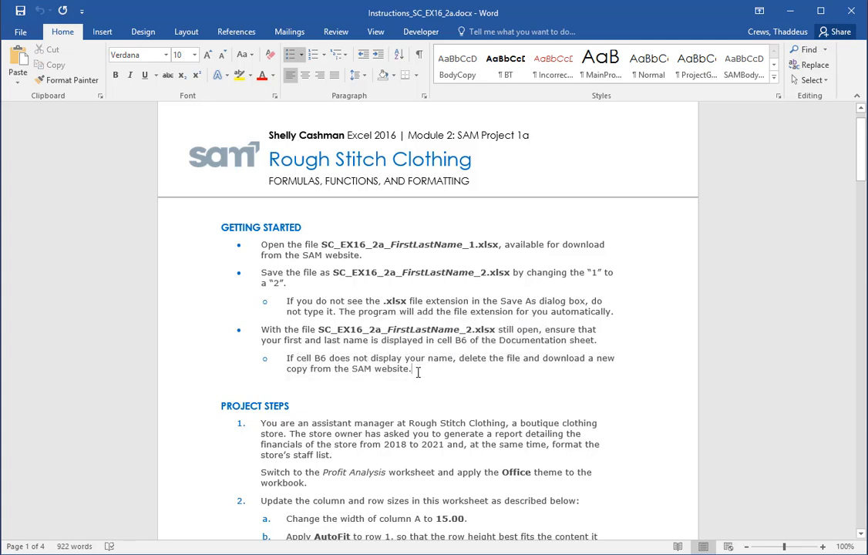
# Switch to the SAM page in Chrome and download the start file to the Desktop as SC_EX16_2a_BigRed_2.xlsx.
pyautogui.hotkey('alt', 'Tab')
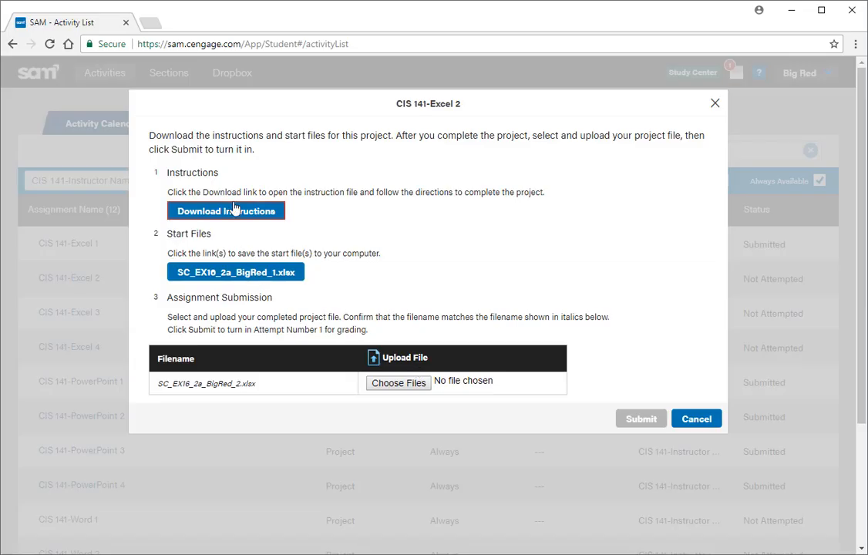
pyautogui.click(238, 278)
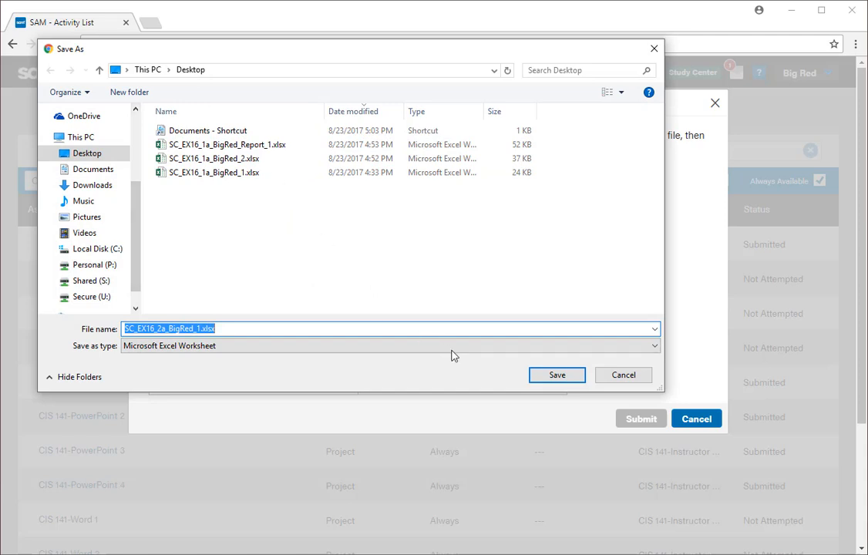
pyautogui.click(198, 328)
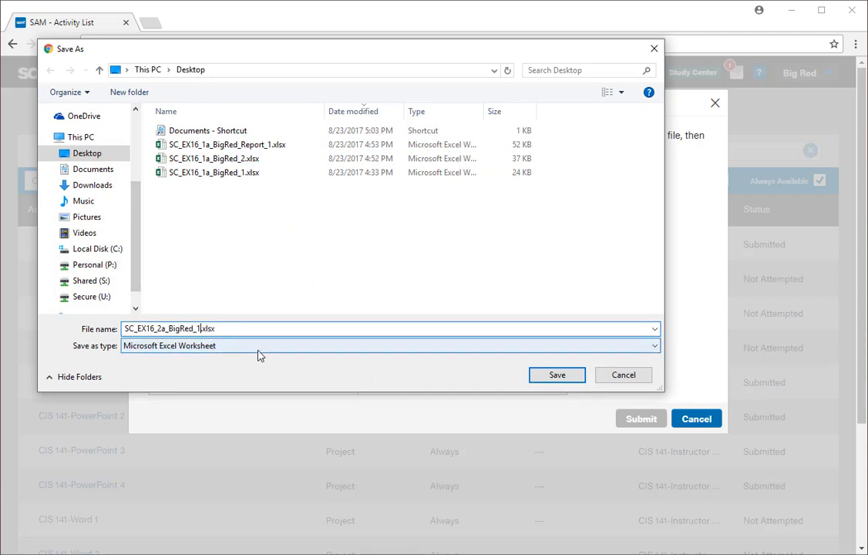
pyautogui.press('BackSpace')
pyautogui.write('2')
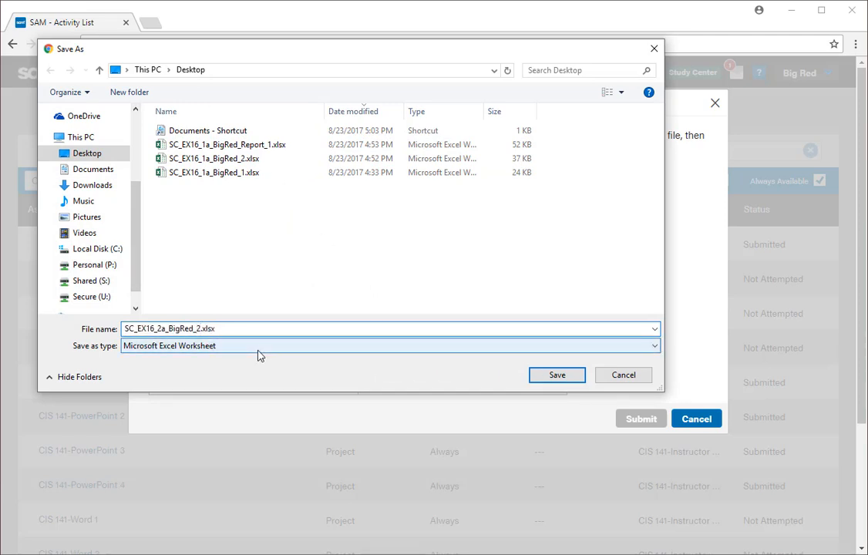
pyautogui.click(555, 376)
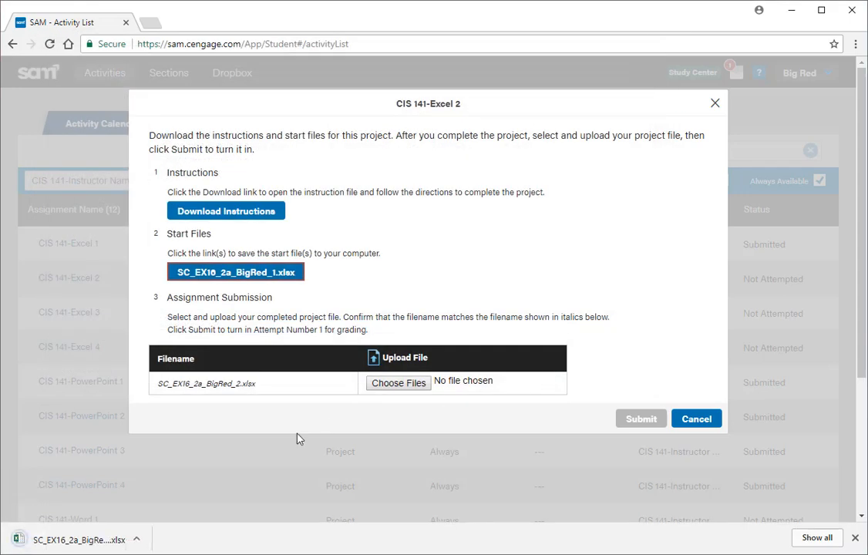
# Open the downloaded workbook in Excel with editing enabled, check cell B6 on the Documentation sheet, and maximize the window.
pyautogui.click(100, 539)
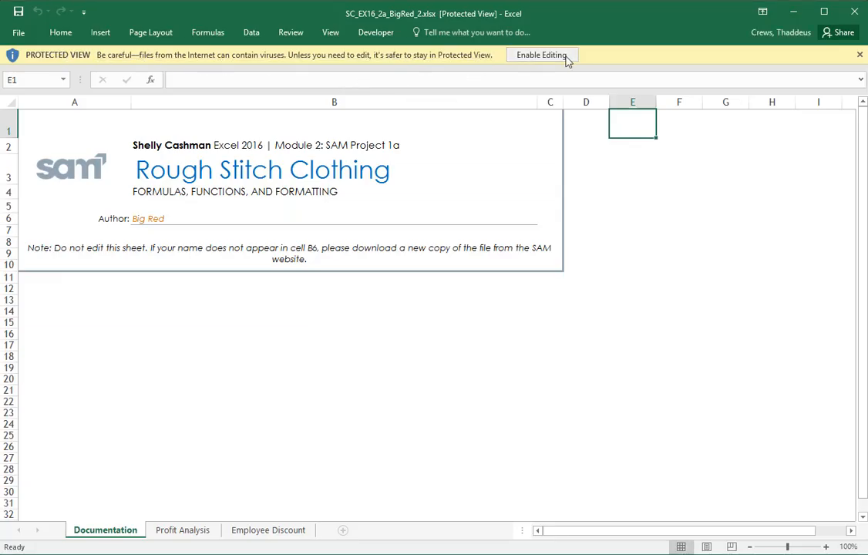
pyautogui.click(540, 57)
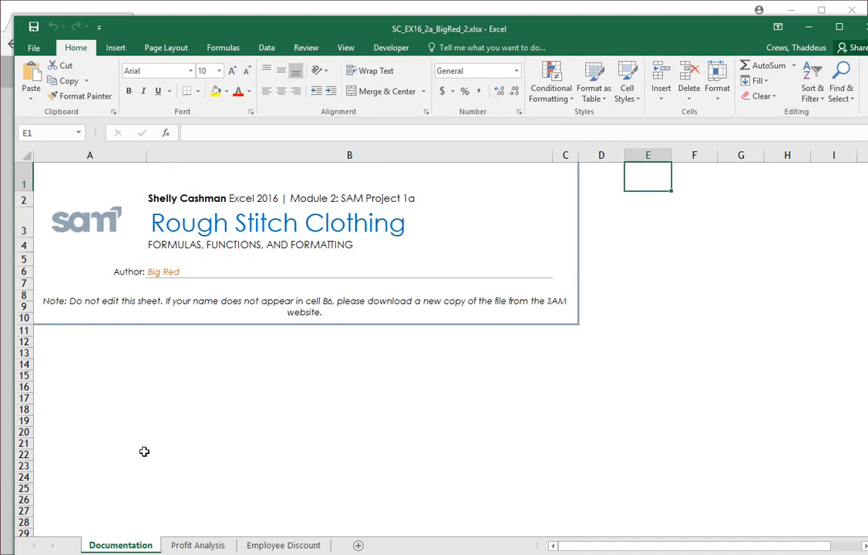
pyautogui.click(168, 273)
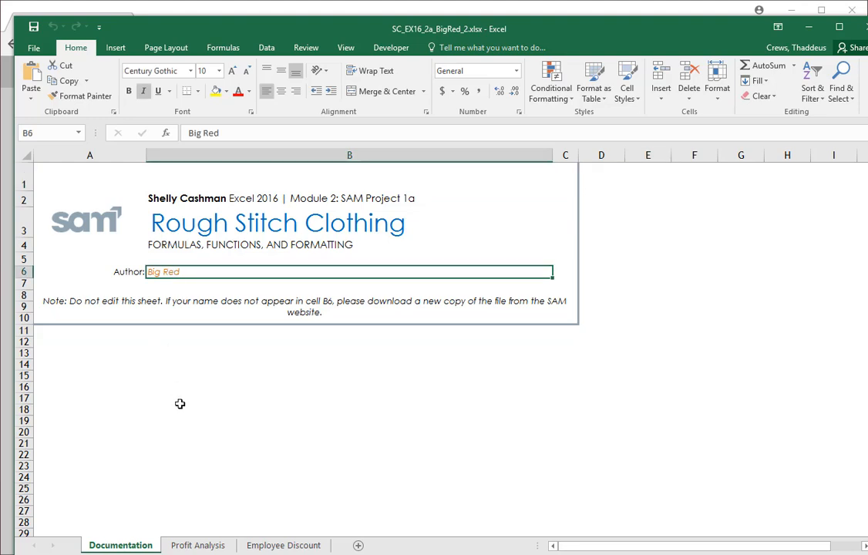
pyautogui.doubleClick(296, 29)
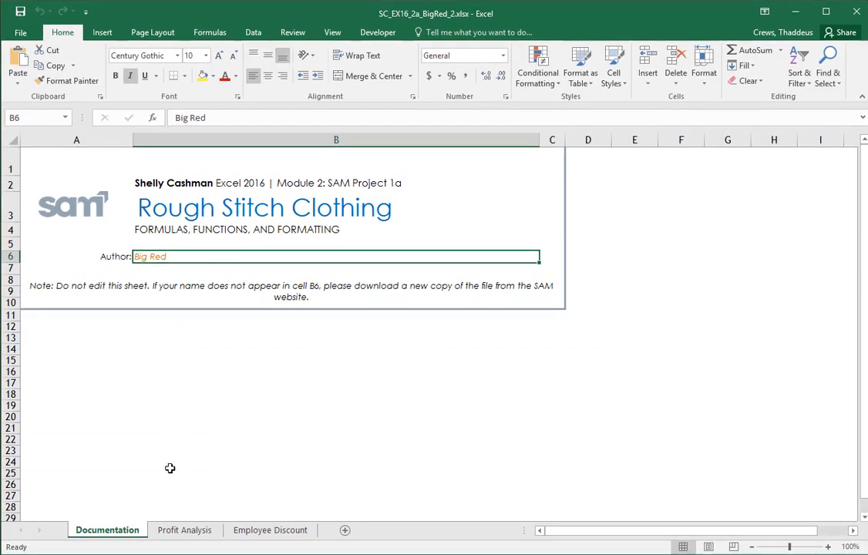
# Following project step 1 in the Word instructions, apply the Office theme to the Excel workbook from the Profit Analysis worksheet.
pyautogui.hotkey('alt', 'Tab')
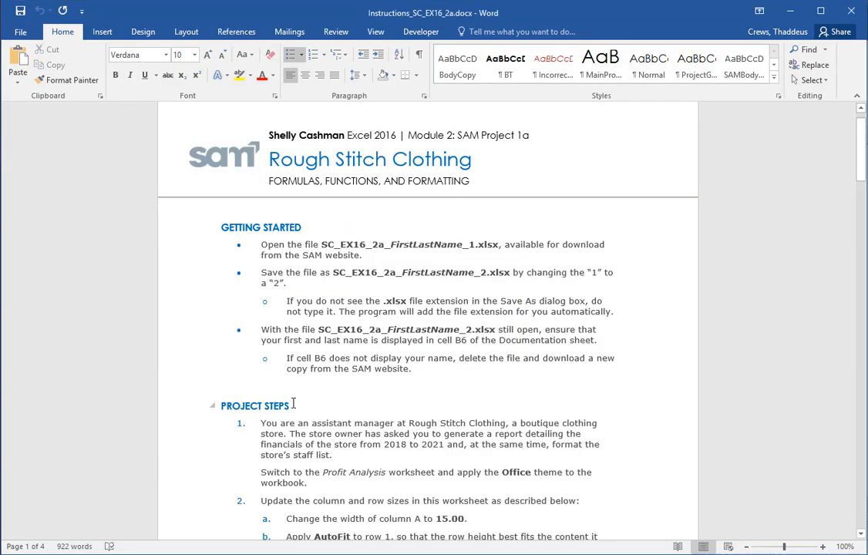
pyautogui.scroll(-3, 304, 402)
pyautogui.moveTo(164, 296); pyautogui.dragTo(238, 357)
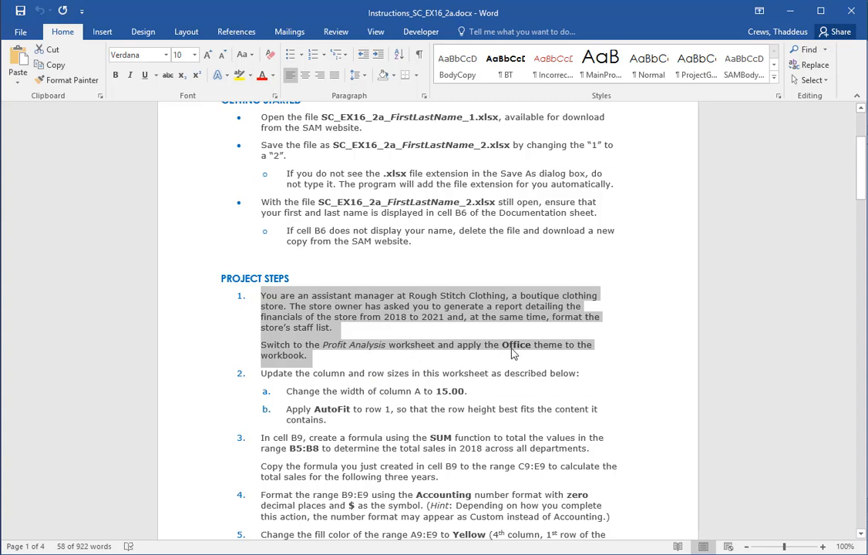
pyautogui.click(115, 554)
pyautogui.click(182, 532)
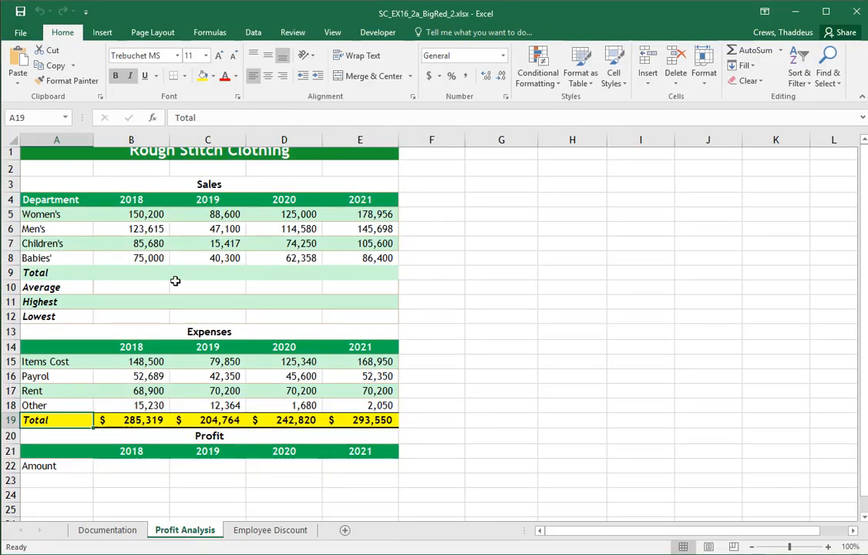
pyautogui.click(104, 34)
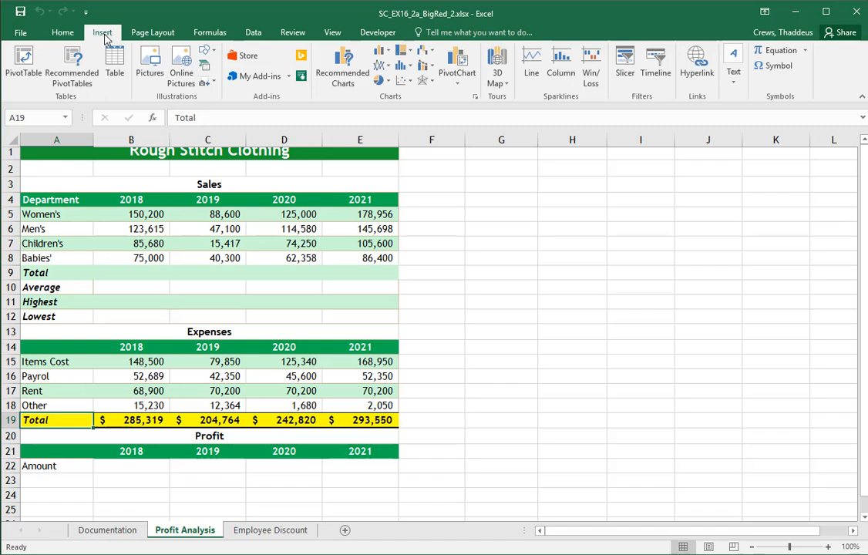
pyautogui.click(143, 34)
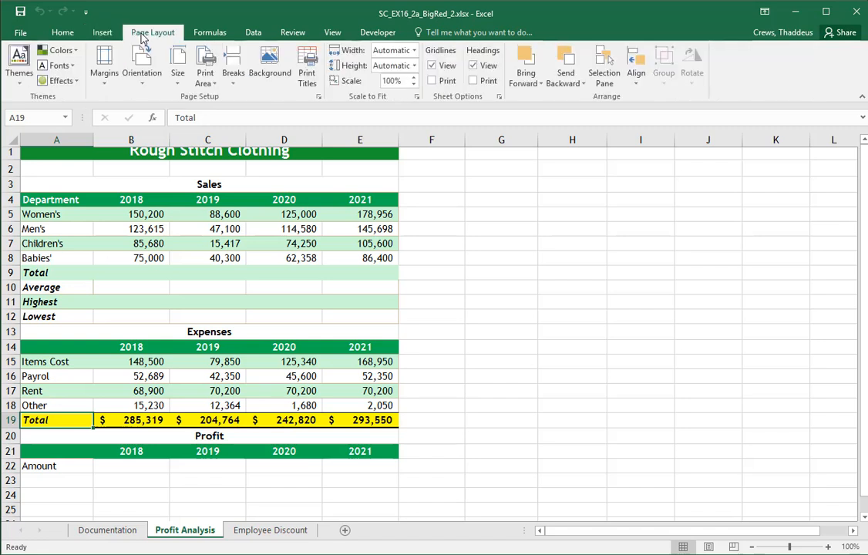
pyautogui.click(19, 77)
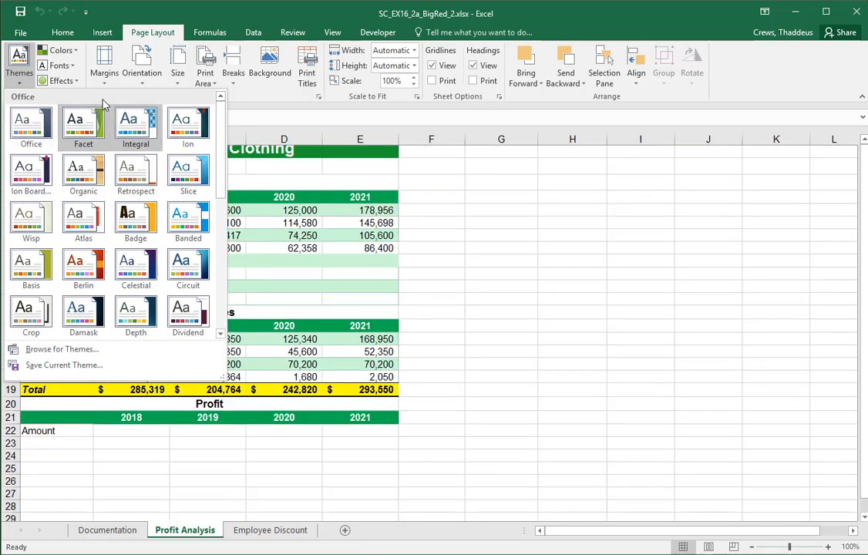
pyautogui.click(29, 124)
pyautogui.click(20, 71)
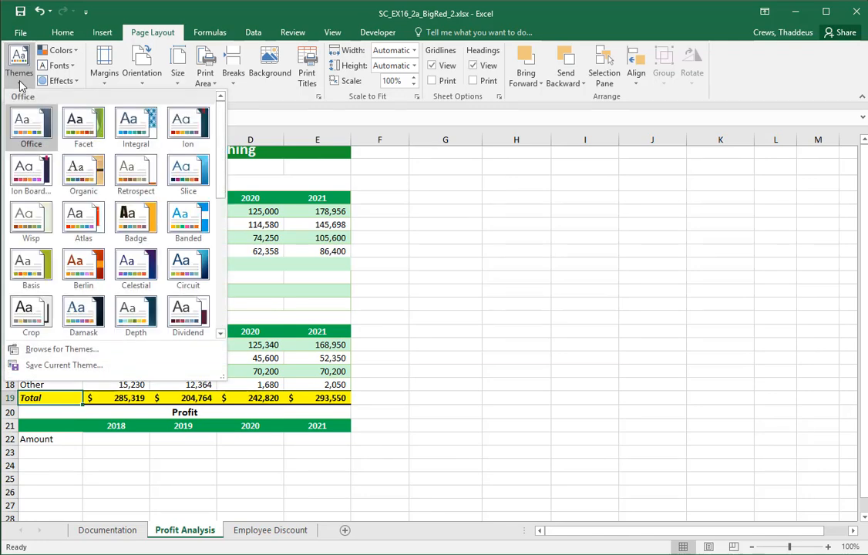
pyautogui.click(20, 69)
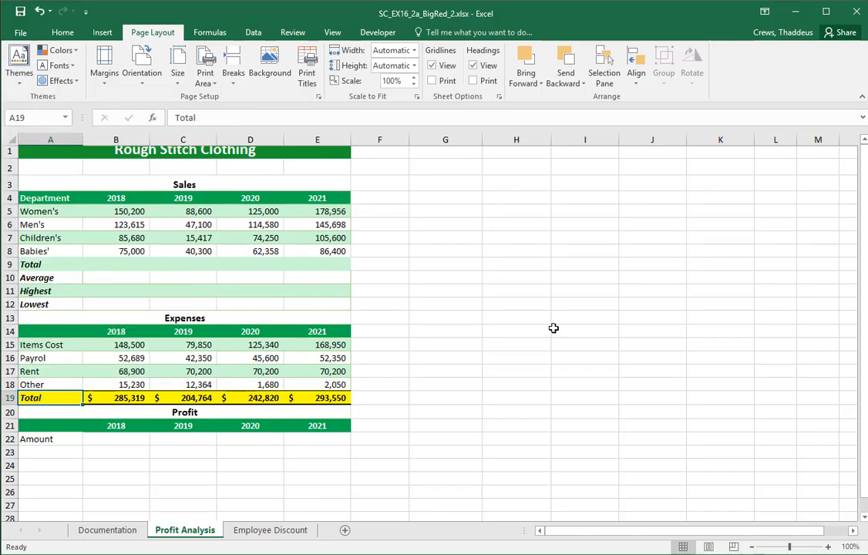
pyautogui.click(487, 308)
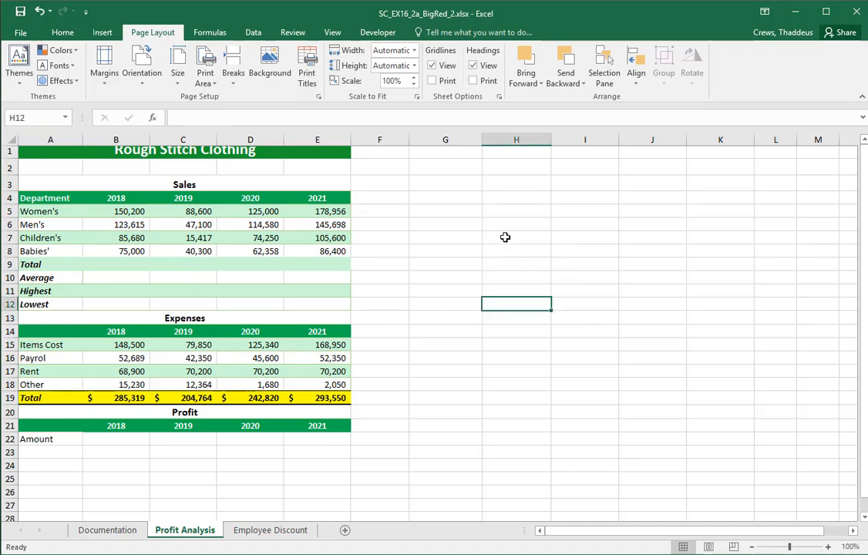
# Read project step 2 in the Word instructions, and set the width of column A to 15 on the Excel Profit Analysis worksheet.
pyautogui.hotkey('alt', 'Tab')
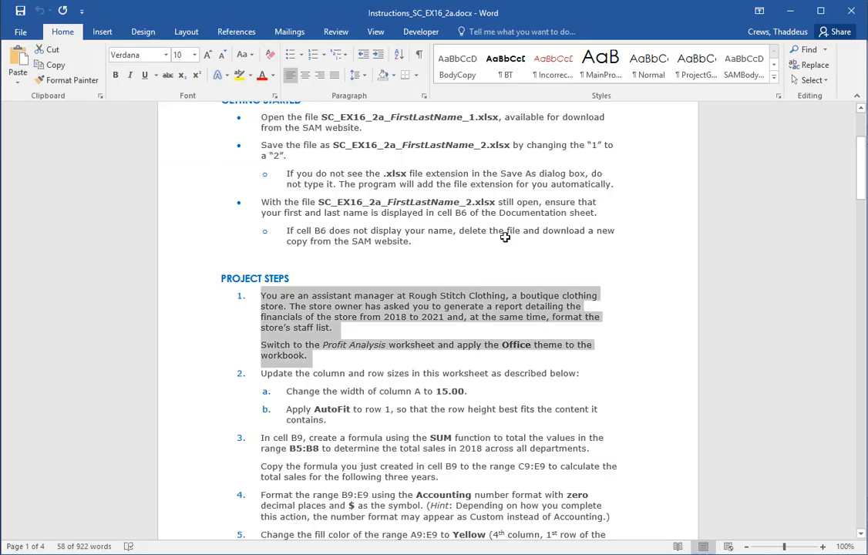
pyautogui.moveTo(185, 374); pyautogui.dragTo(180, 426)
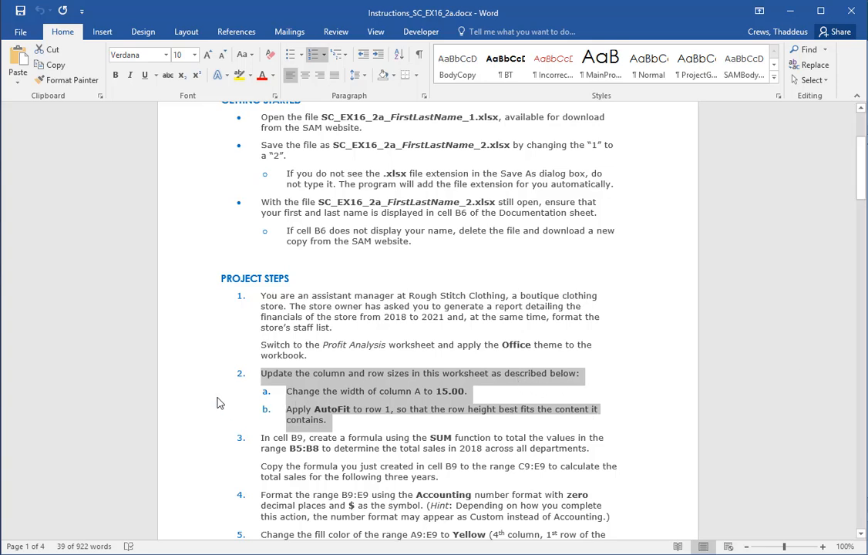
pyautogui.click(190, 398)
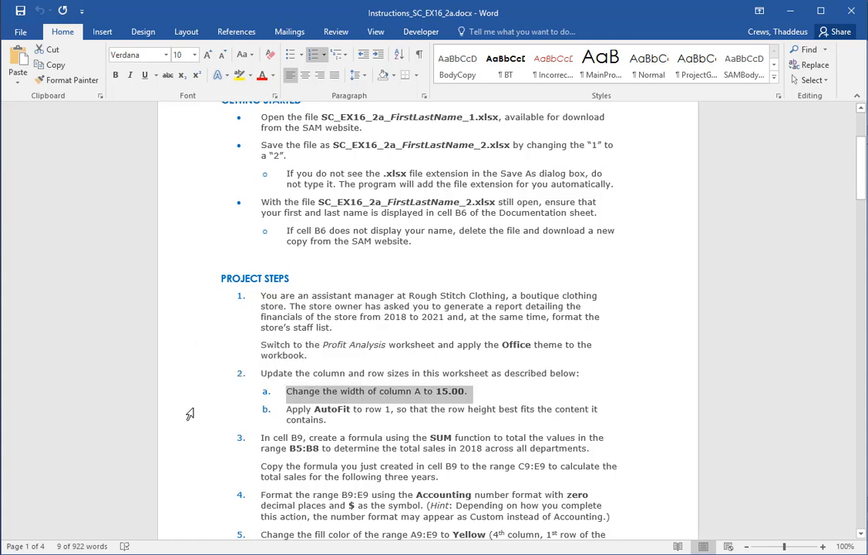
pyautogui.moveTo(188, 412); pyautogui.dragTo(183, 424)
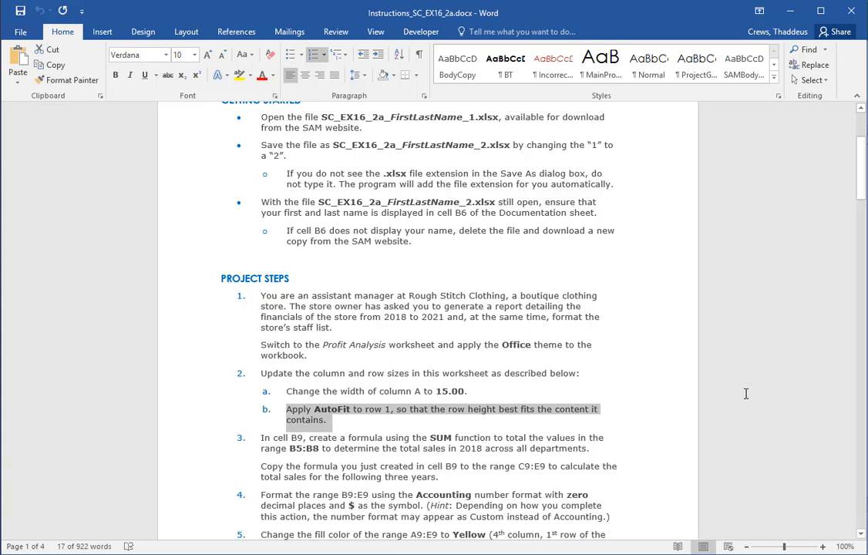
pyautogui.click(180, 395)
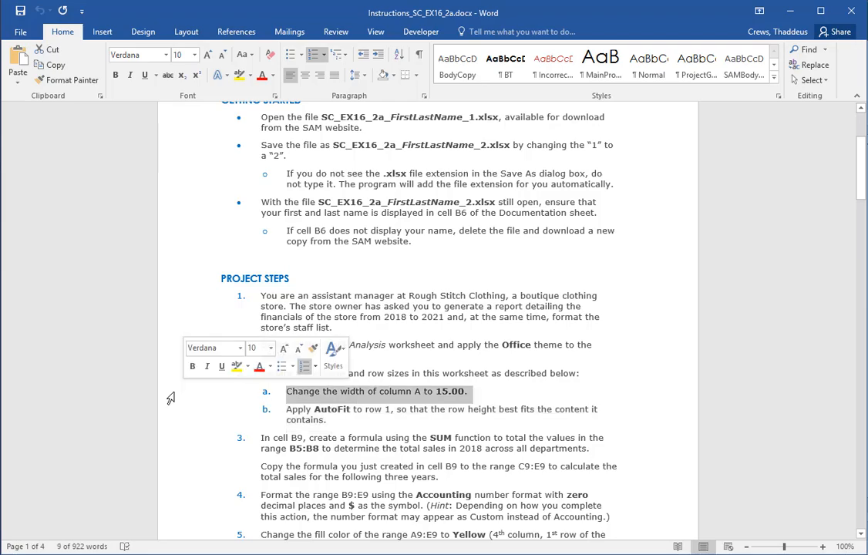
pyautogui.hotkey('alt', 'Tab')
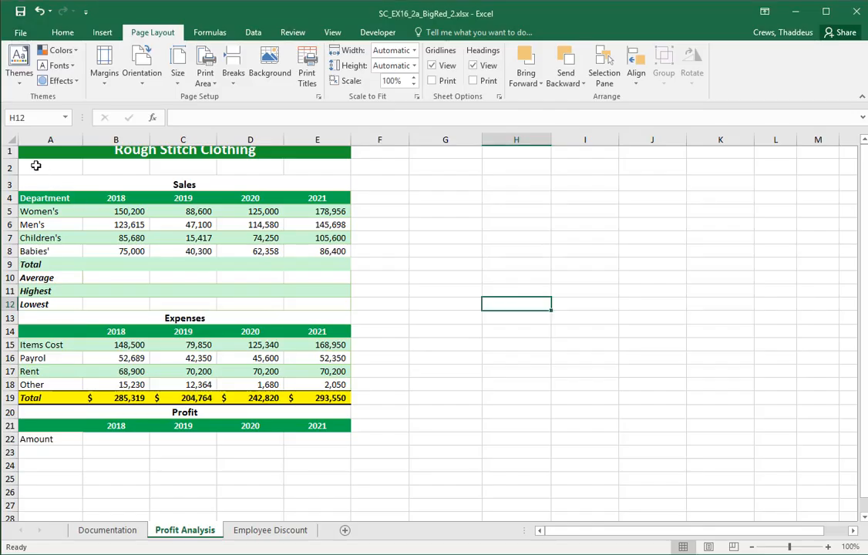
pyautogui.click(47, 142)
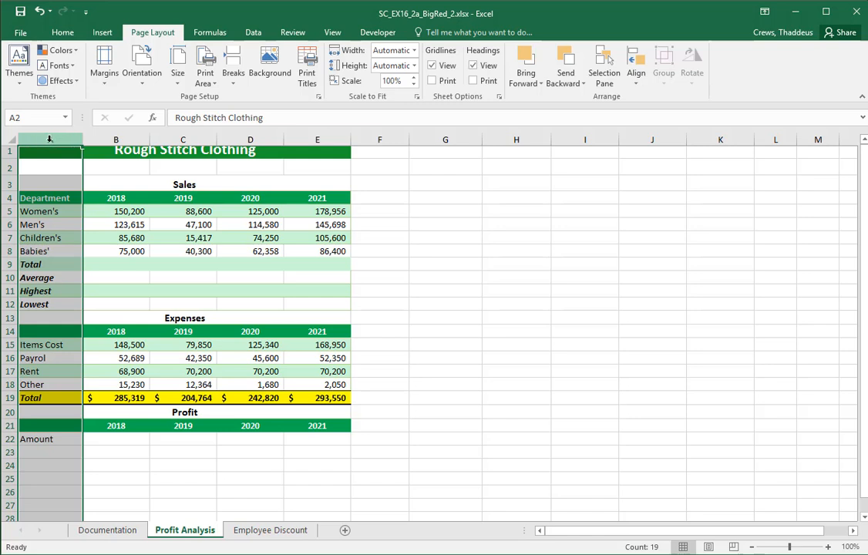
pyautogui.rightClick(48, 138)
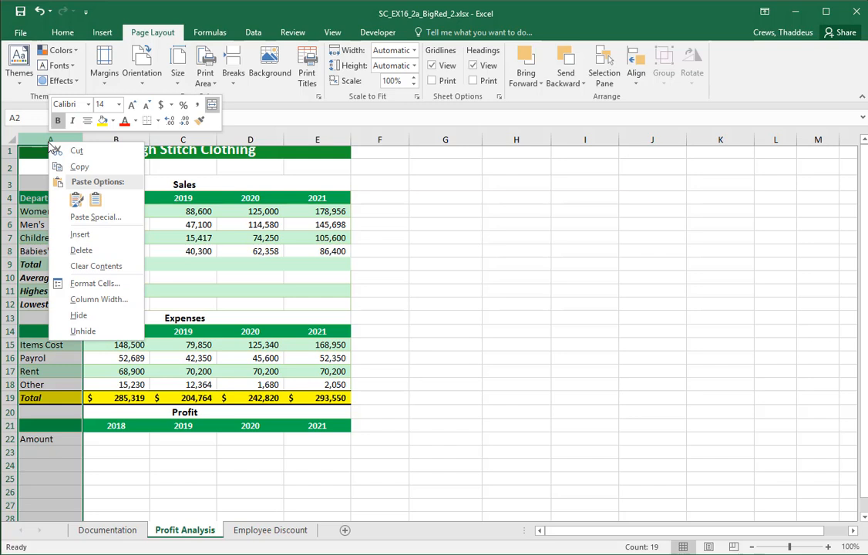
pyautogui.click(95, 300)
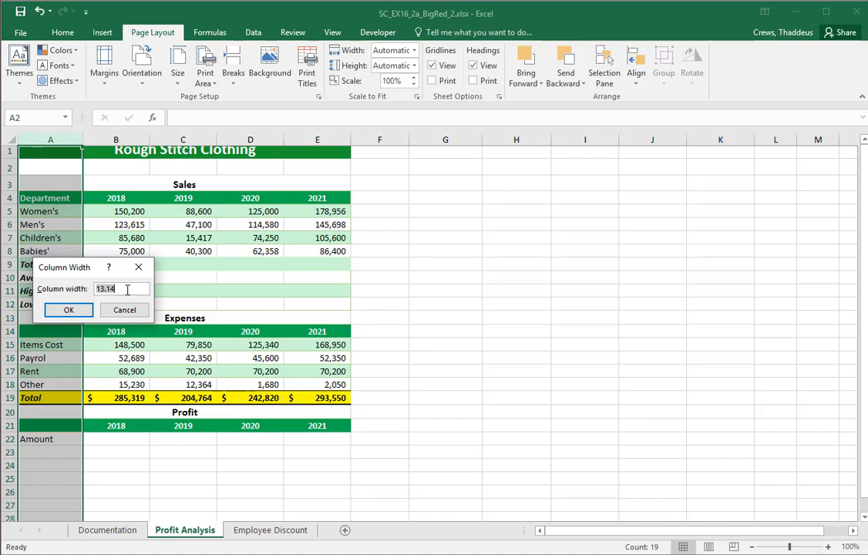
pyautogui.press('BackSpace')
pyautogui.write('15')
pyautogui.click(65, 309)
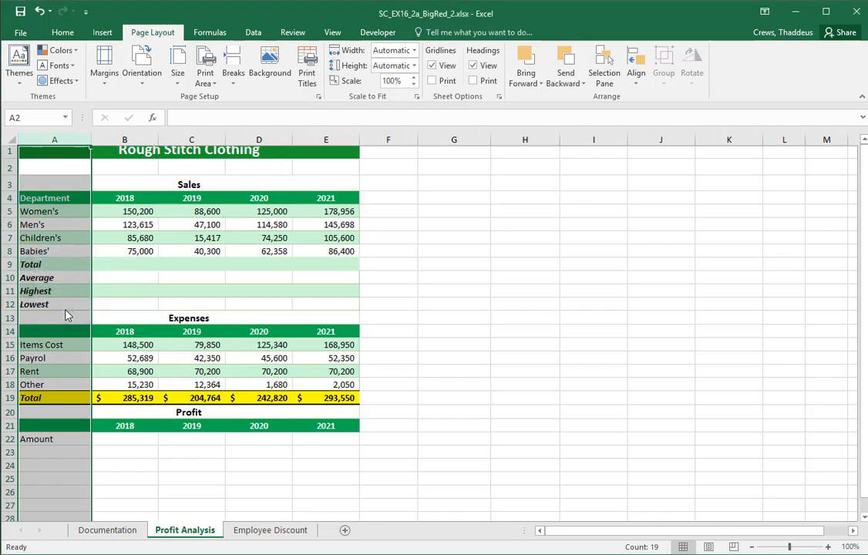
# Check project step 2b in the Word instructions, and set the height of row 1 to 15 in the Excel workbook.
pyautogui.hotkey('alt', 'Tab')
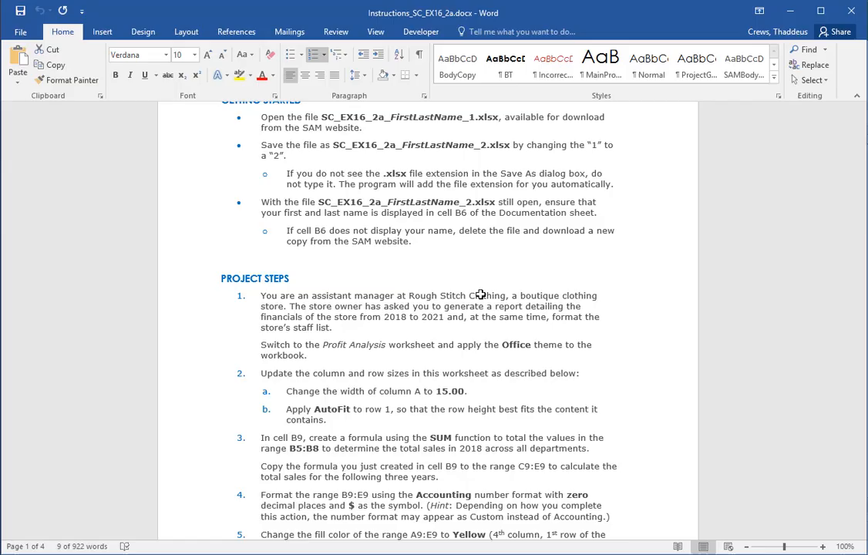
pyautogui.doubleClick(180, 416)
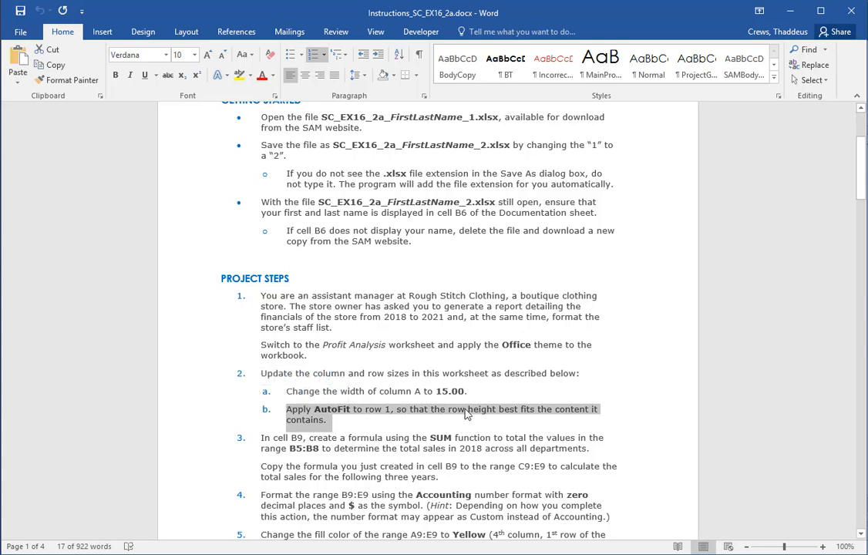
pyautogui.hotkey('alt', 'Tab')
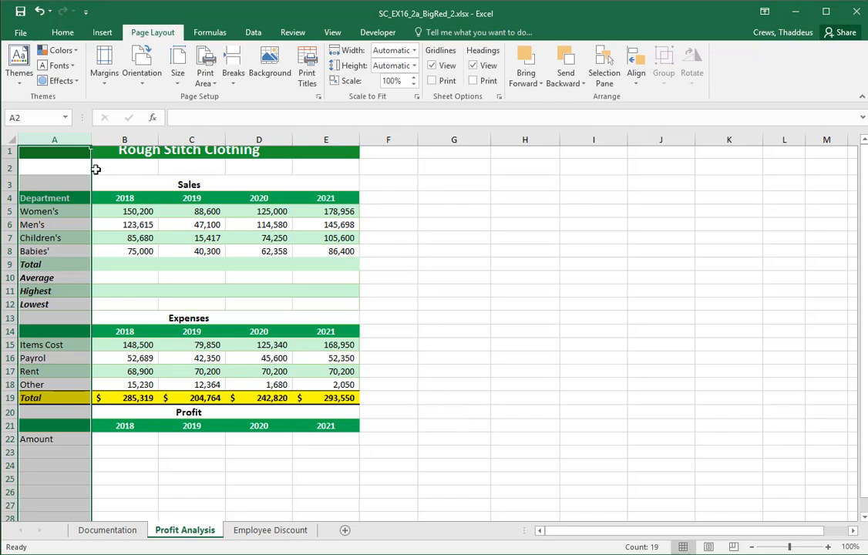
pyautogui.click(8, 151)
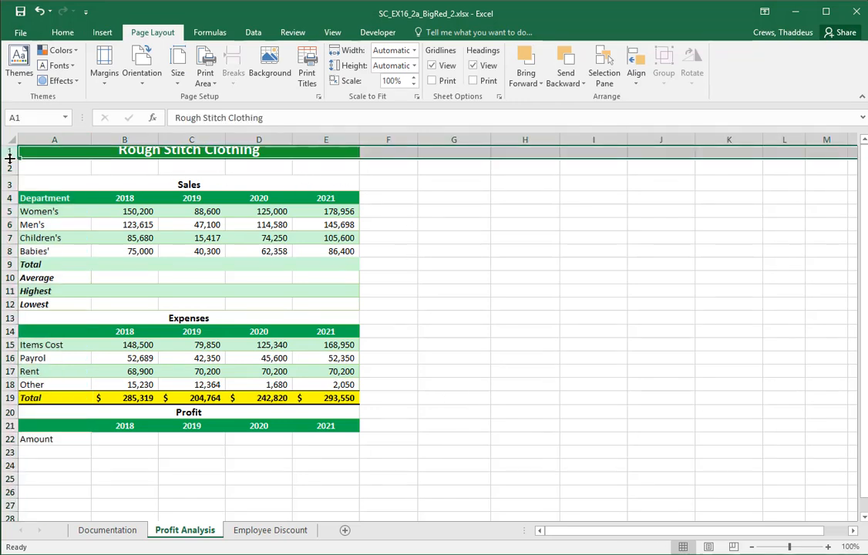
pyautogui.moveTo(8, 157)
pyautogui.mouseDown()
pyautogui.moveTo(6, 207)
pyautogui.moveTo(10, 158)
pyautogui.mouseUp()
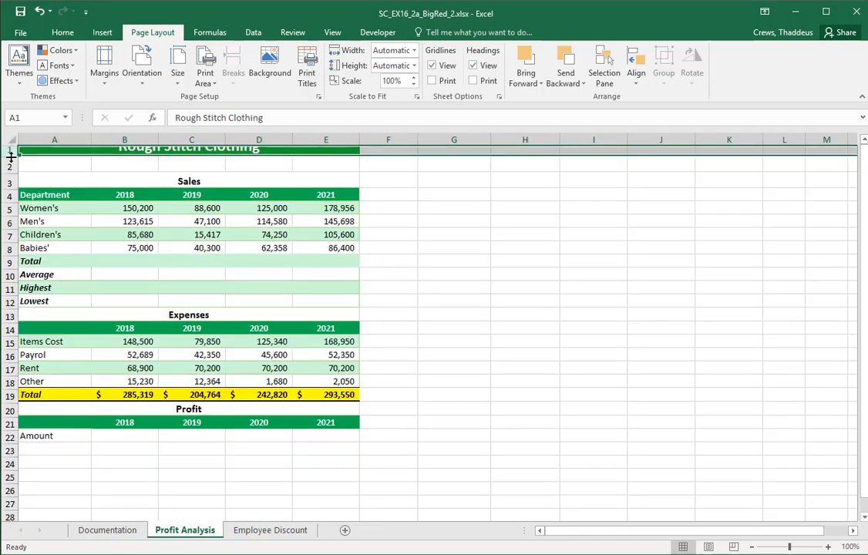
pyautogui.rightClick(9, 151)
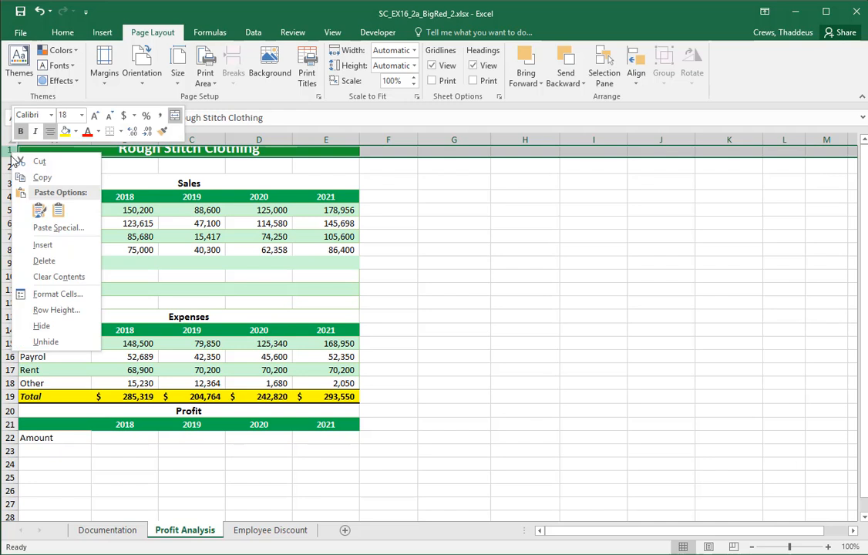
pyautogui.click(56, 309)
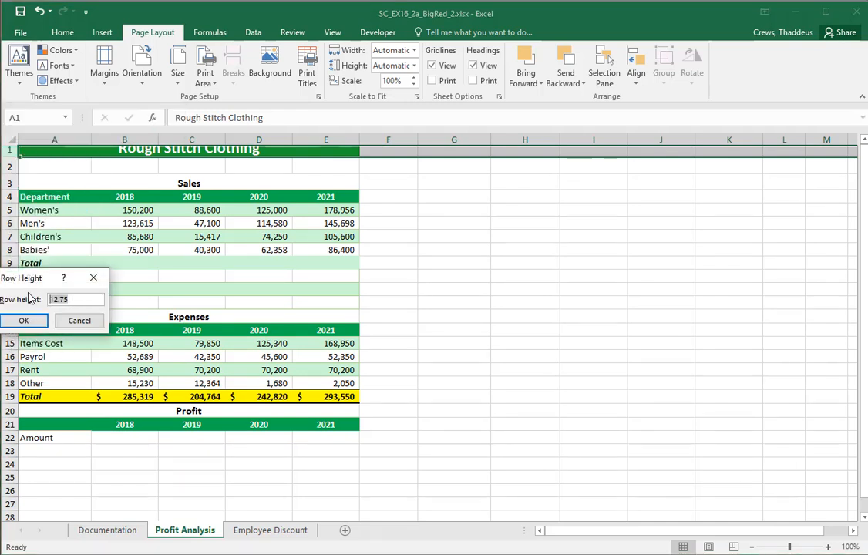
pyautogui.write('18')
pyautogui.press('Return')
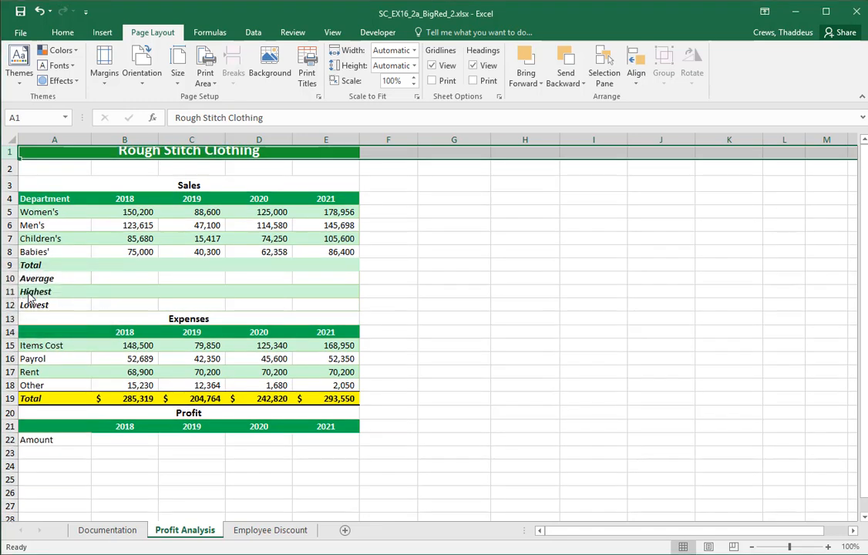
# Set the height of row 1 to 80 and apply AutoFit so the row height fits the Rough Stitch Clothing title.
pyautogui.rightClick(10, 151)
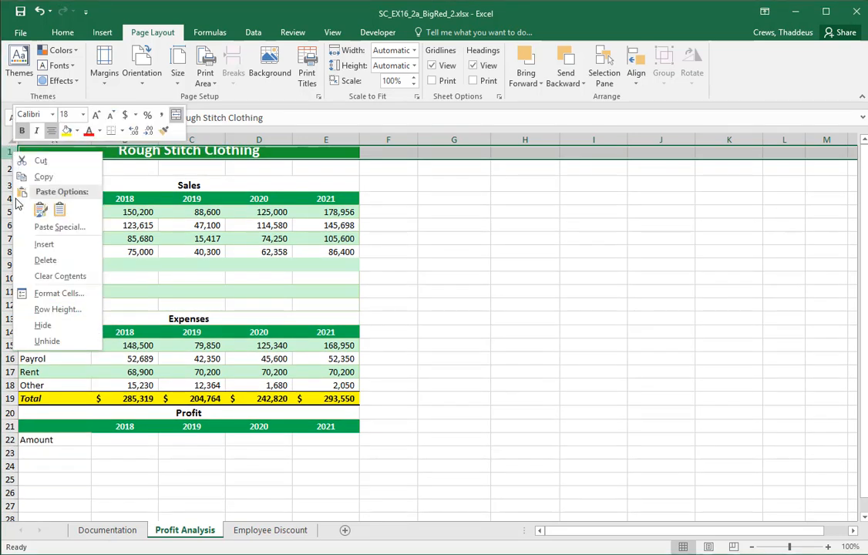
pyautogui.click(48, 308)
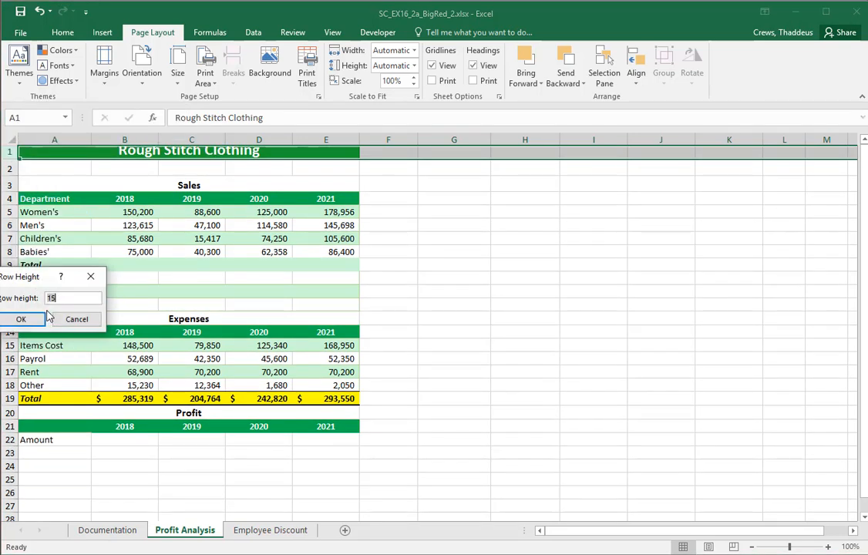
pyautogui.write('80')
pyautogui.press('Return')
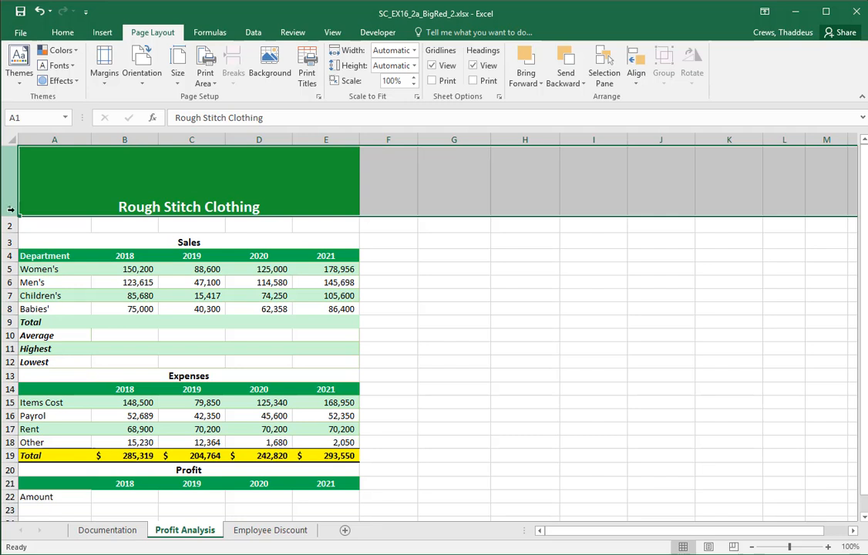
pyautogui.click(8, 208)
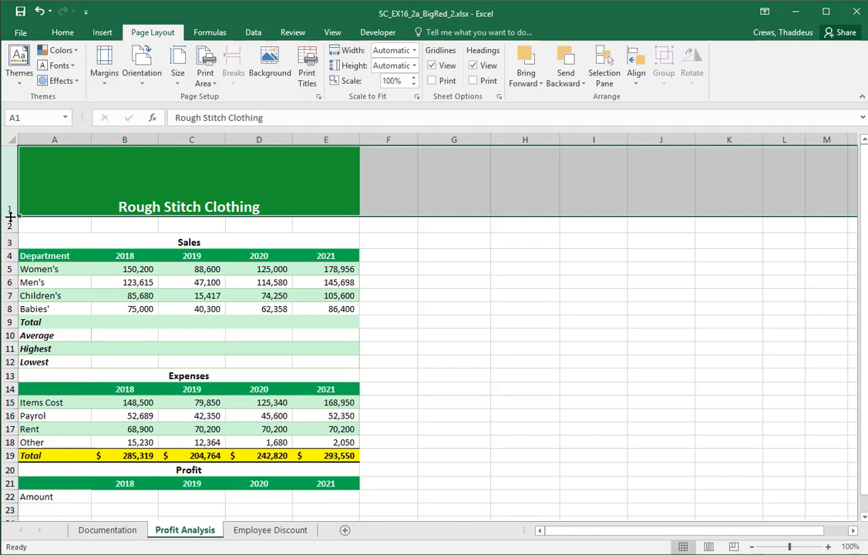
pyautogui.doubleClick(10, 218)
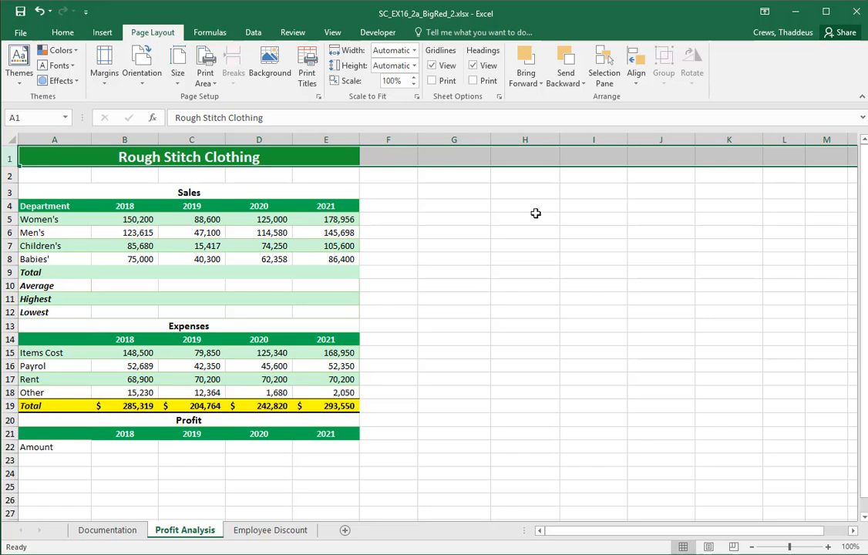
# Following project step 3 in the Word instructions, total the 2018 sales in cell B9 of the Excel workbook with =SUM(B5:B8).
pyautogui.hotkey('alt', 'Tab')
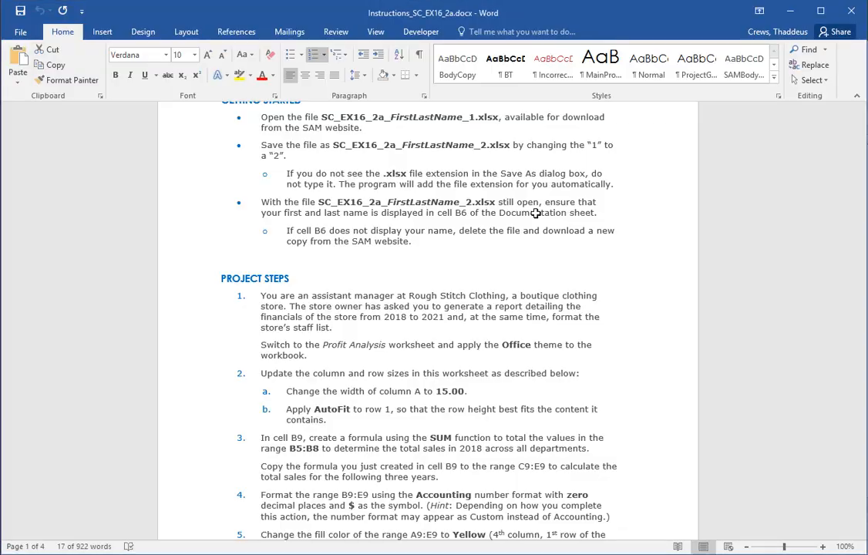
pyautogui.moveTo(191, 447); pyautogui.dragTo(184, 478)
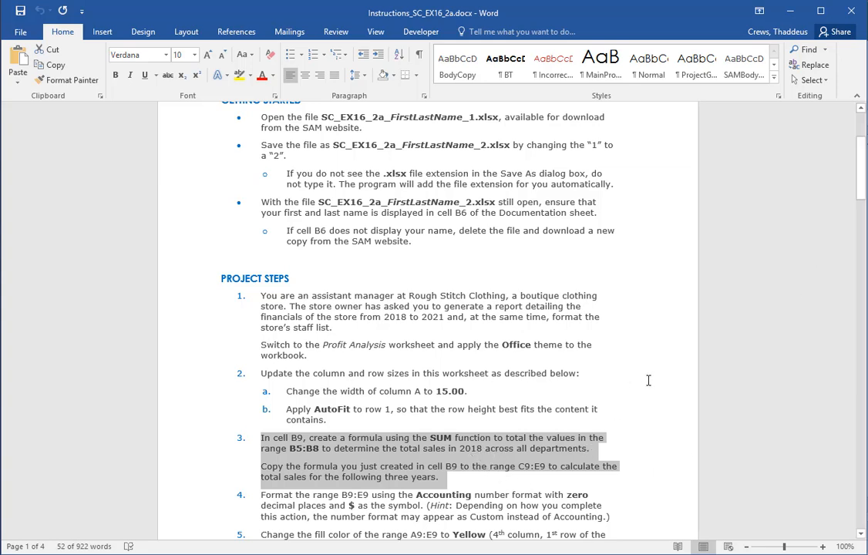
pyautogui.hotkey('alt', 'Tab')
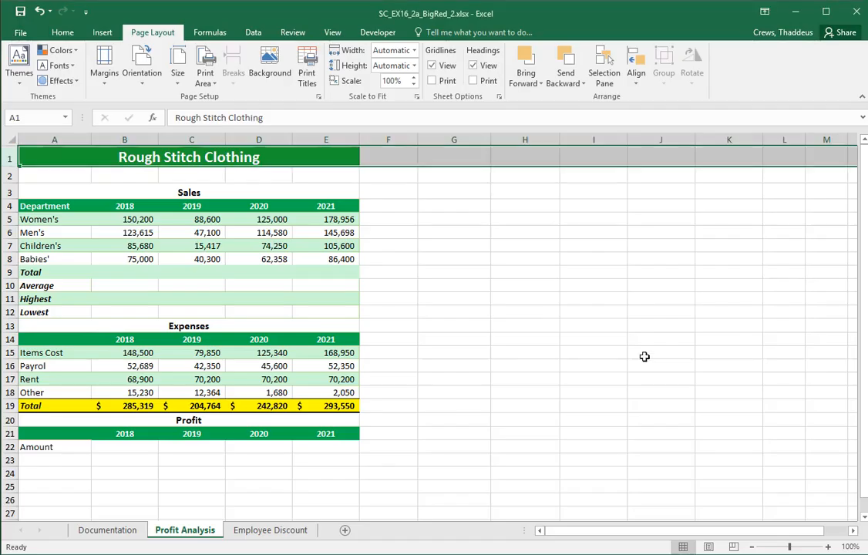
pyautogui.click(118, 272)
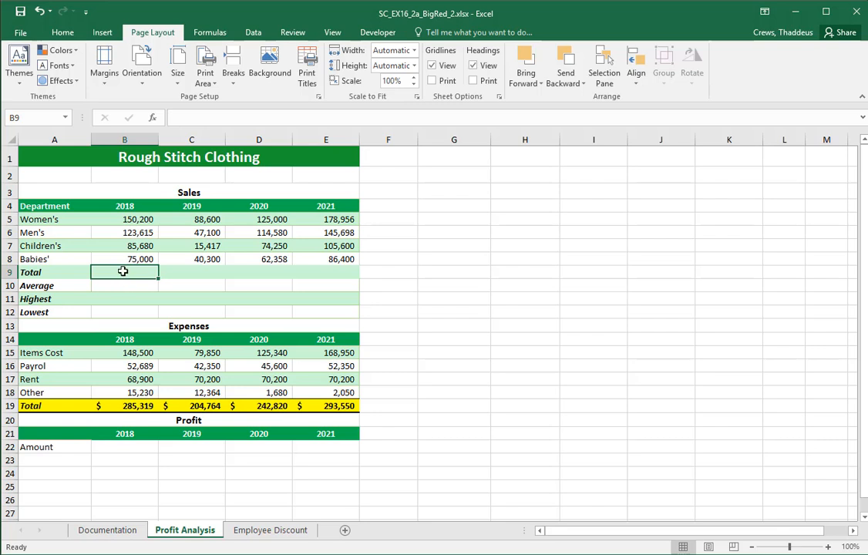
pyautogui.write('=')
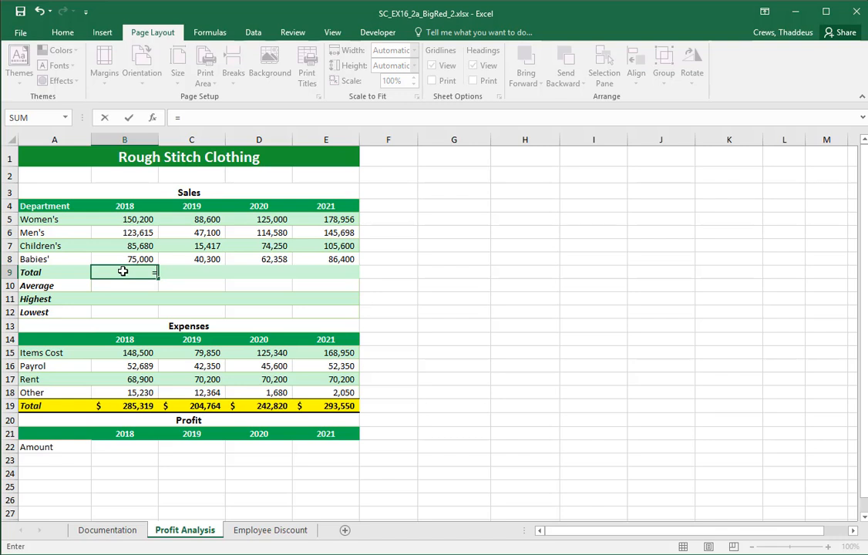
pyautogui.write('SUM')
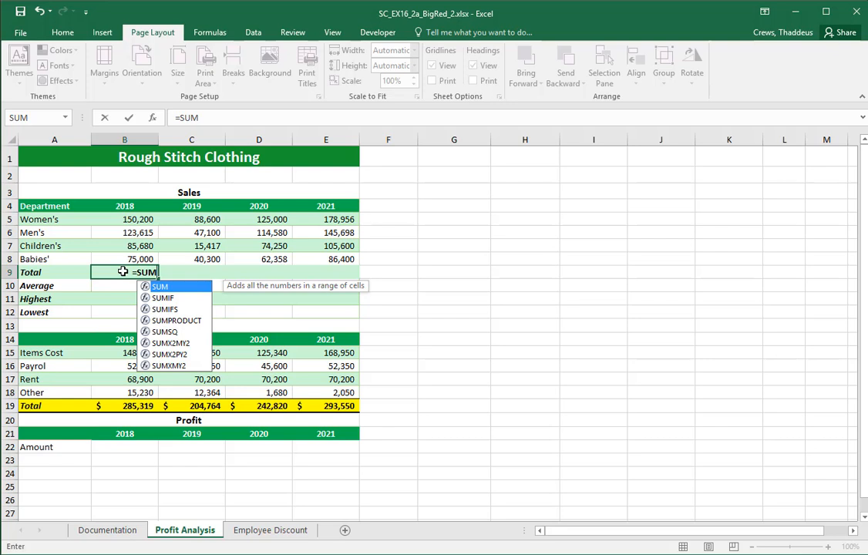
pyautogui.write('(')
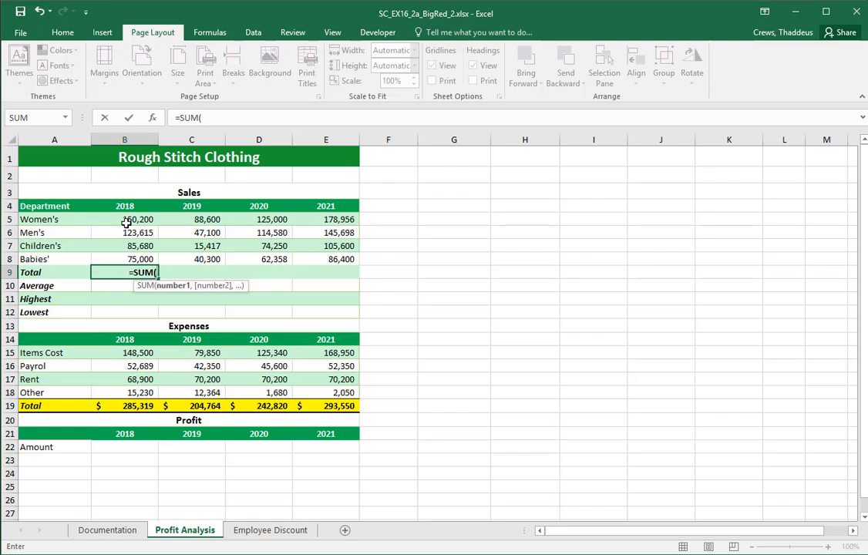
pyautogui.click(128, 220)
pyautogui.moveTo(128, 220); pyautogui.dragTo(127, 259)
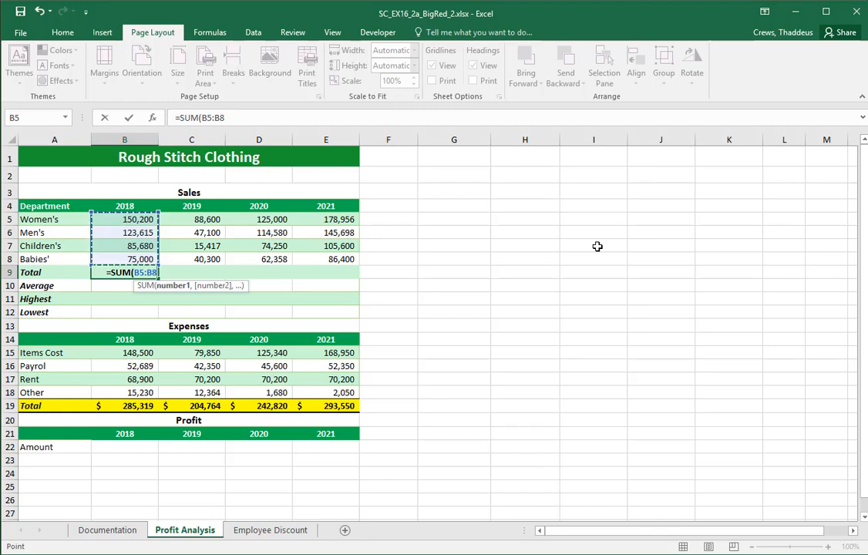
pyautogui.write(')')
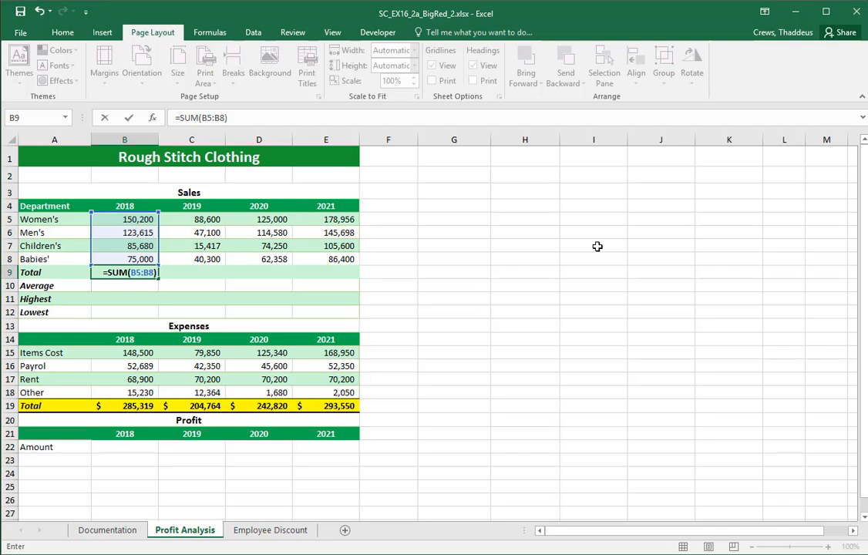
pyautogui.press('Return')
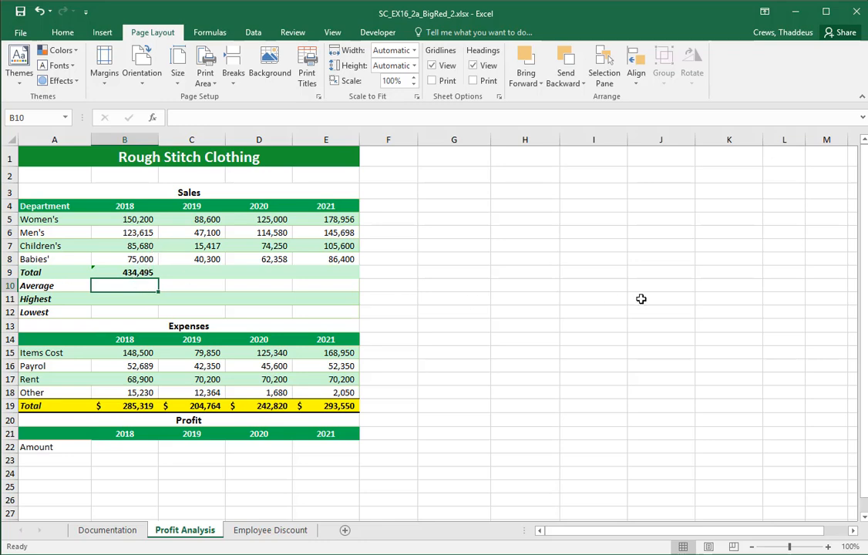
# Switch to the Word instructions and read project step 4 on the number format for the range B9:E9.
pyautogui.hotkey('alt', 'Tab')
pyautogui.scroll(-1, 557, 337)
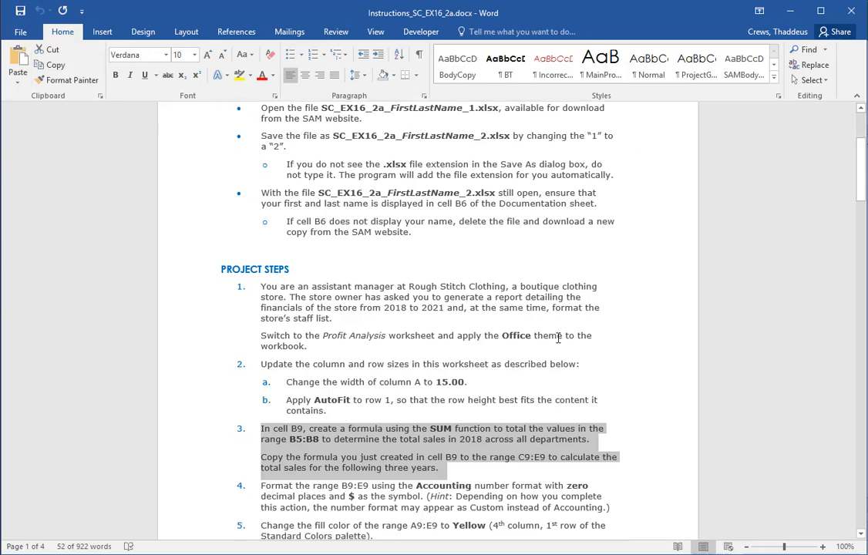
pyautogui.scroll(-2, 558, 336)
pyautogui.doubleClick(193, 416)
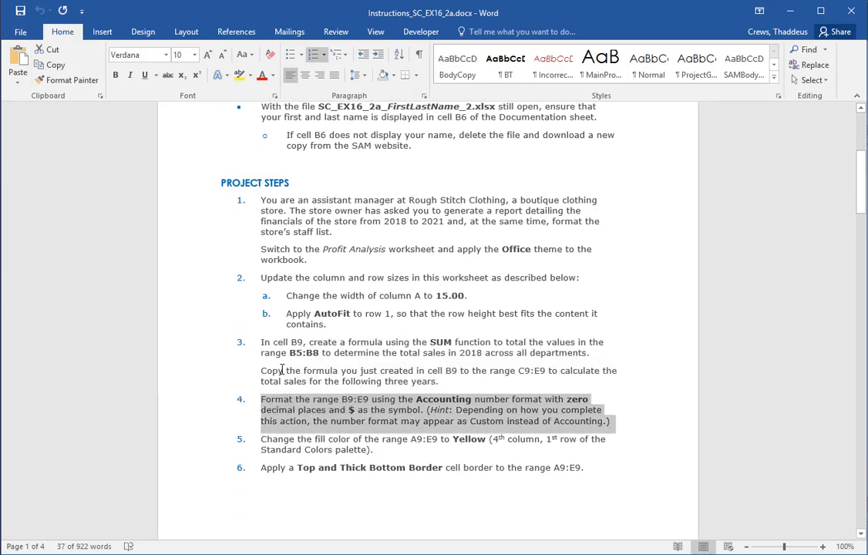
# Following project step 3 in the Word instructions, copy the SUM formula from cell B9 to C9:E9 in the Excel workbook.
pyautogui.click(258, 372)
pyautogui.moveTo(188, 341); pyautogui.dragTo(222, 397)
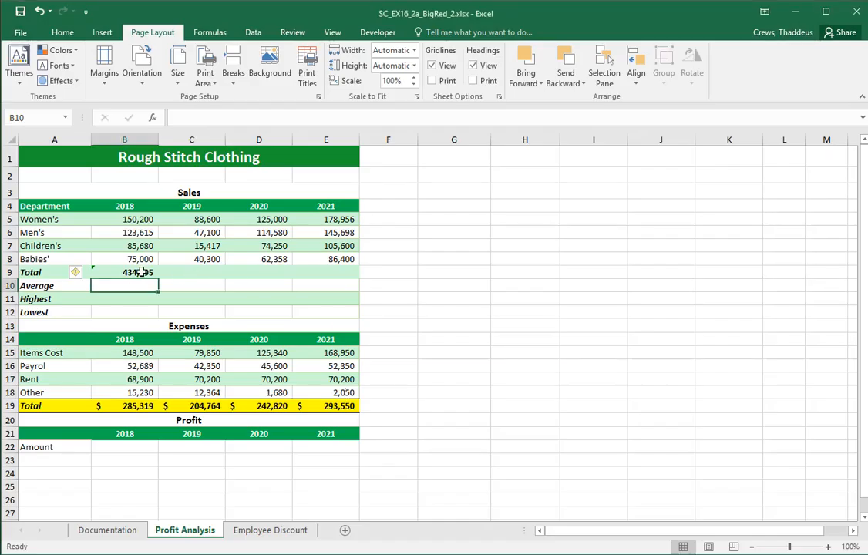
pyautogui.click(141, 272)
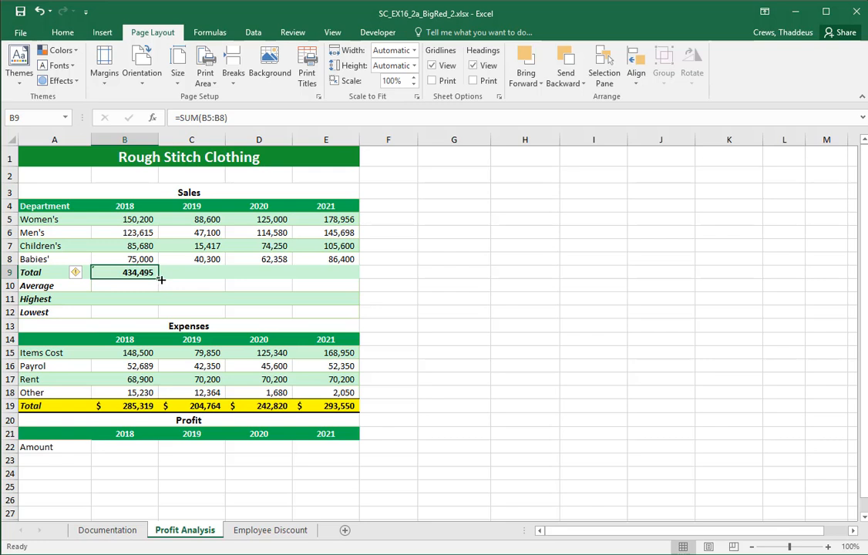
pyautogui.moveTo(156, 279); pyautogui.dragTo(340, 283)
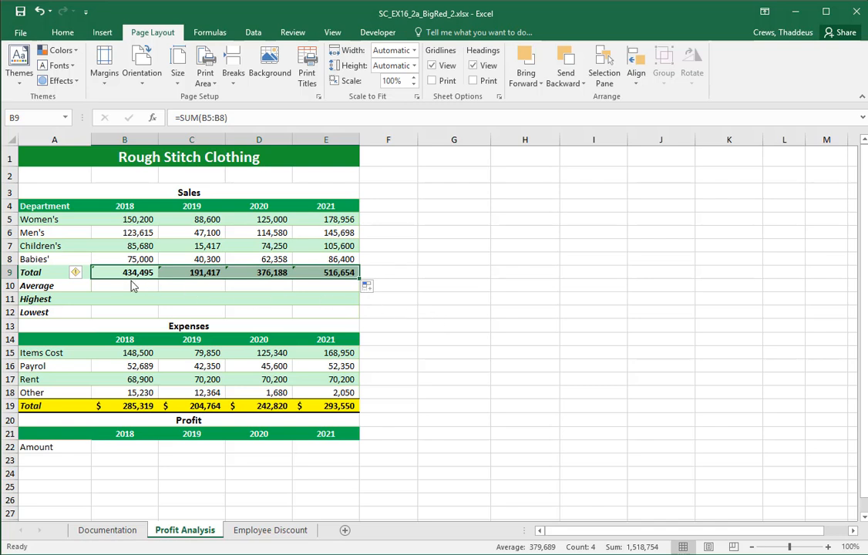
# Check the cell ranges used by the SUM formulas in B9:E9 without changing them.
pyautogui.press('F2')
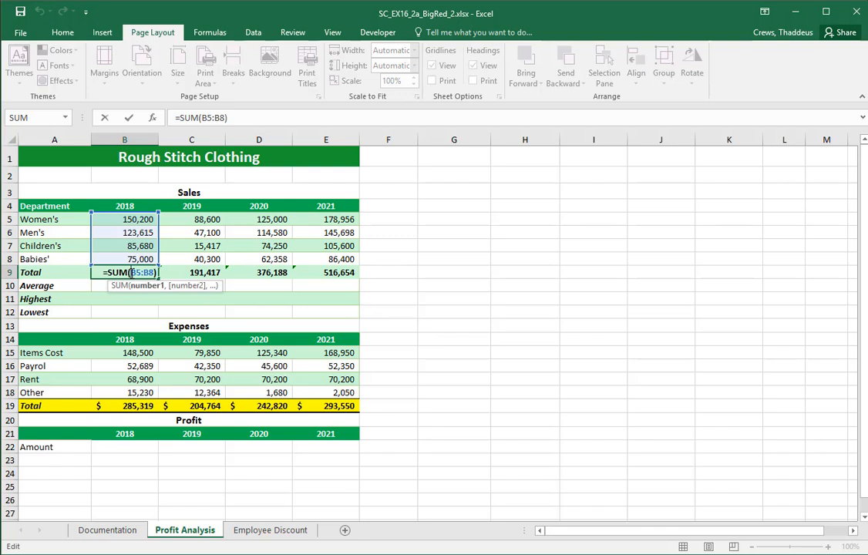
pyautogui.press('Tab')
pyautogui.doubleClick(201, 273)
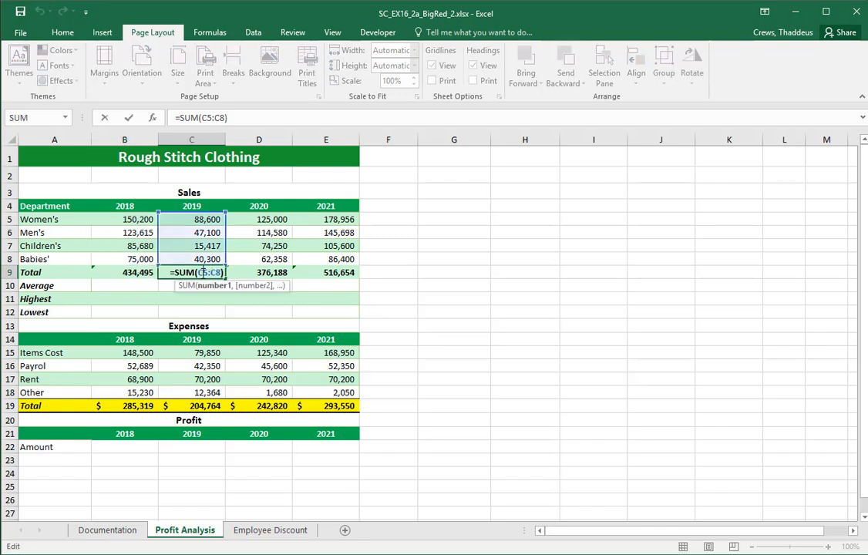
pyautogui.press('Escape')
pyautogui.click(270, 272)
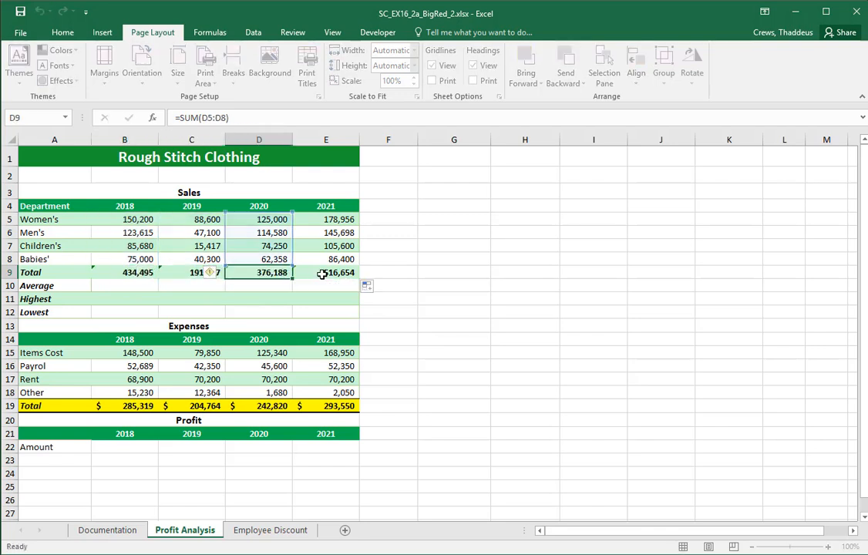
pyautogui.click(318, 274)
pyautogui.doubleClick(318, 273)
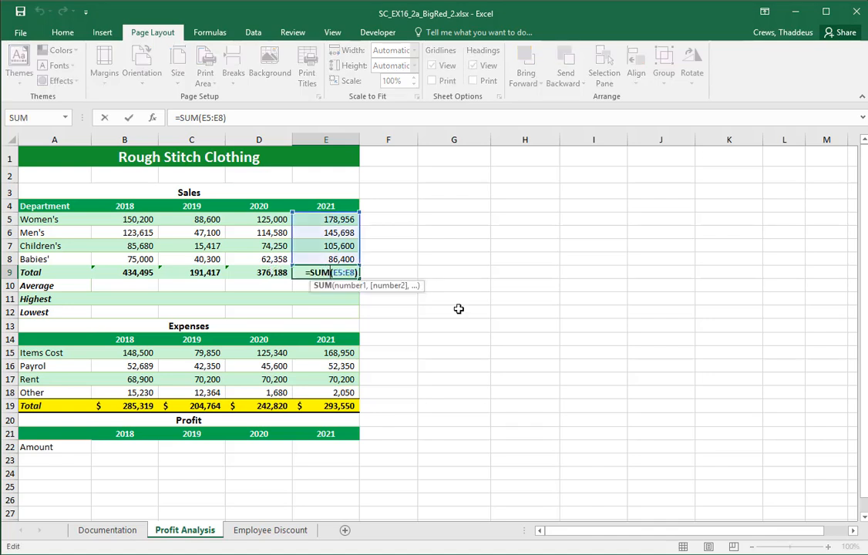
pyautogui.press('Escape')
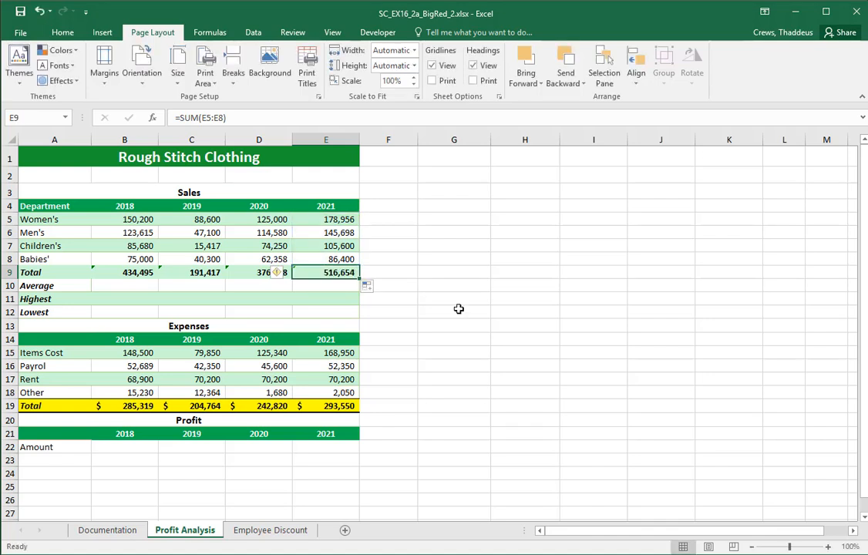
# Following project step 4 in the Word instructions, format B9:E9 in the Excel workbook as Accounting with 0 decimal places and the $ symbol.
pyautogui.hotkey('alt', 'Tab')
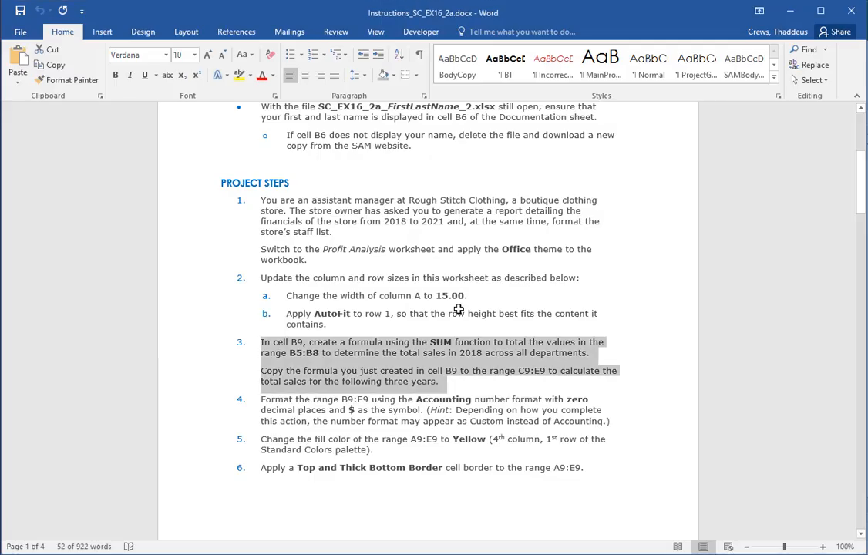
pyautogui.moveTo(203, 407); pyautogui.dragTo(205, 427)
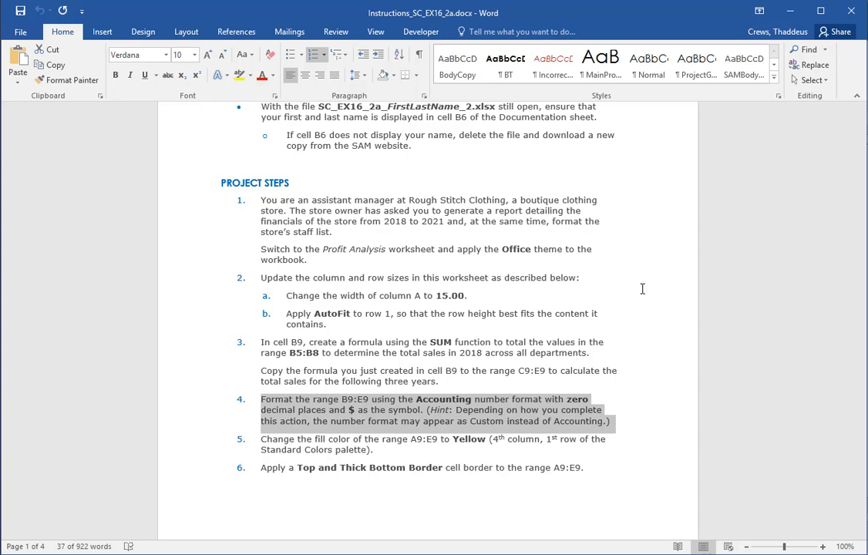
pyautogui.hotkey('alt', 'Tab')
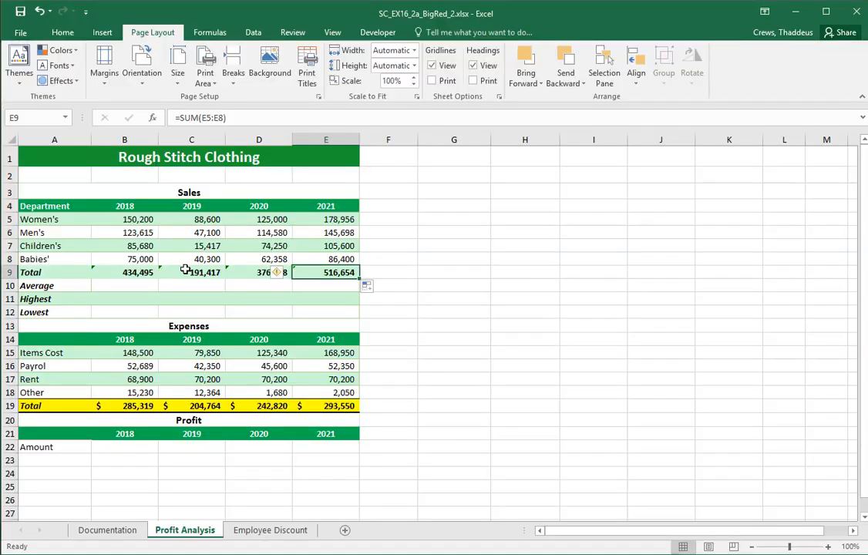
pyautogui.moveTo(116, 274); pyautogui.dragTo(303, 270)
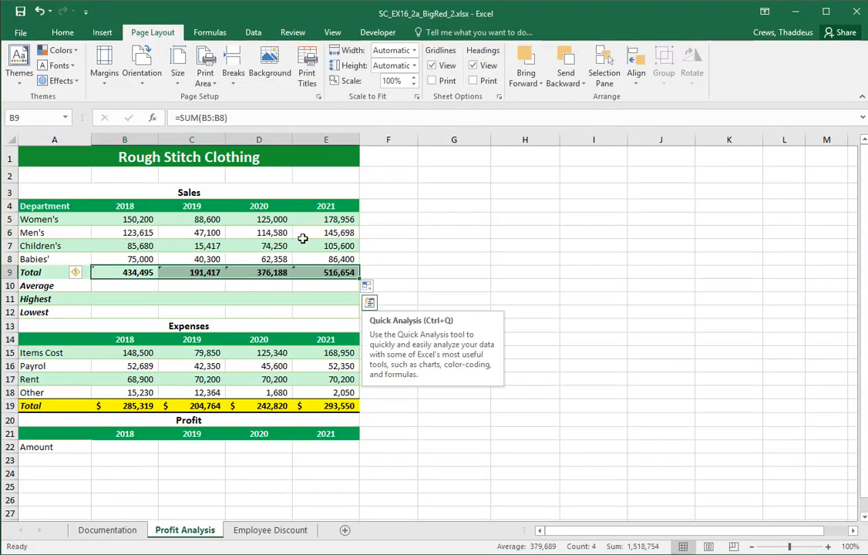
pyautogui.click(63, 33)
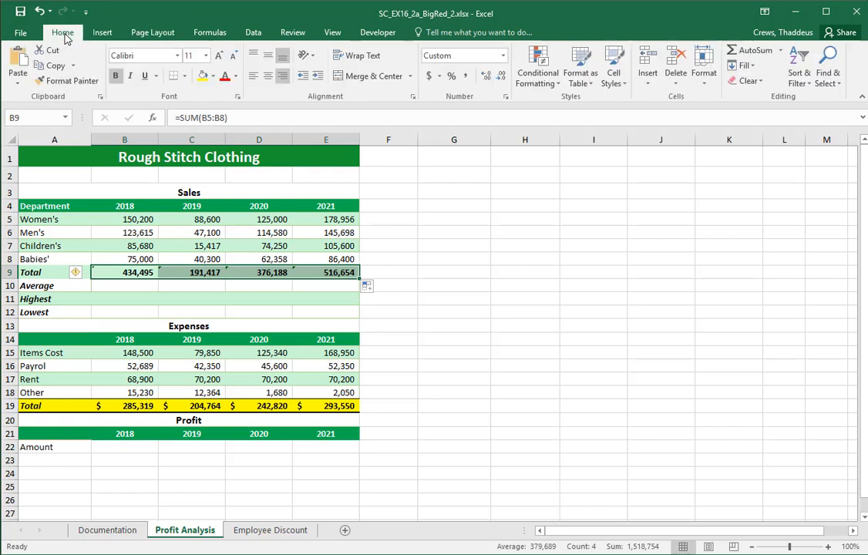
pyautogui.click(504, 55)
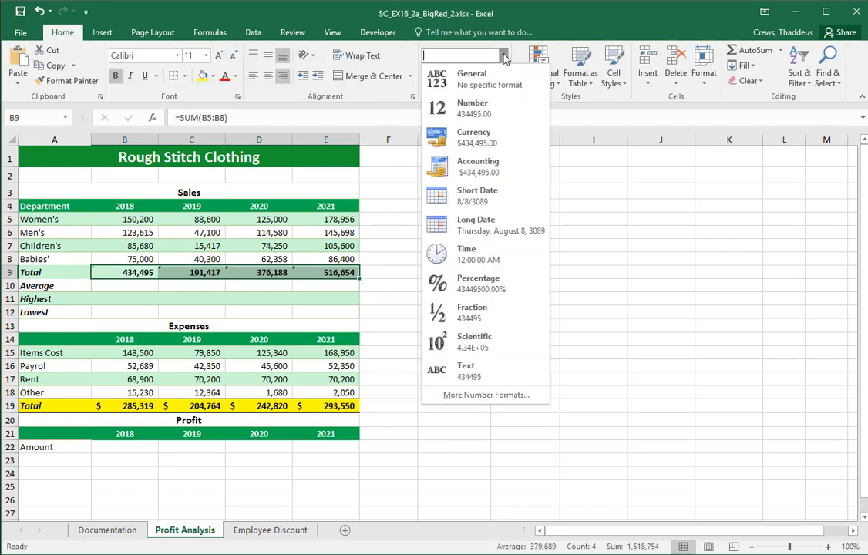
pyautogui.click(477, 168)
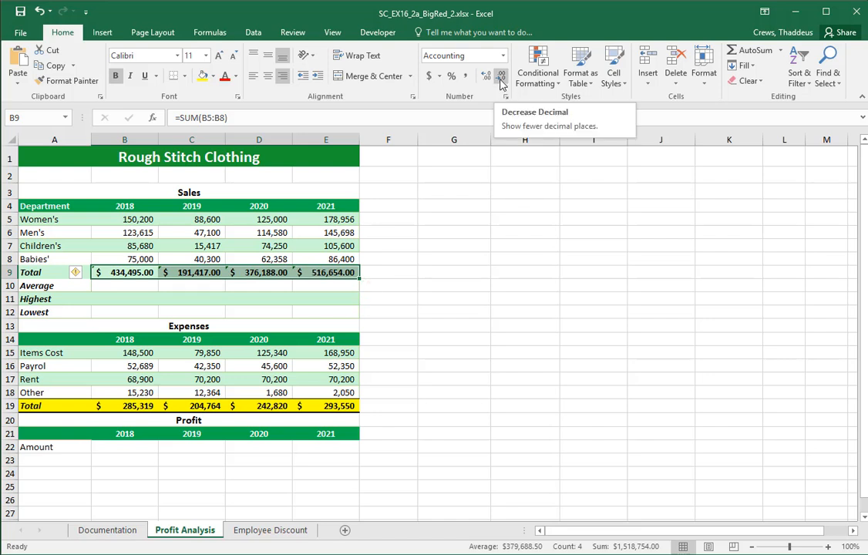
pyautogui.click(505, 96)
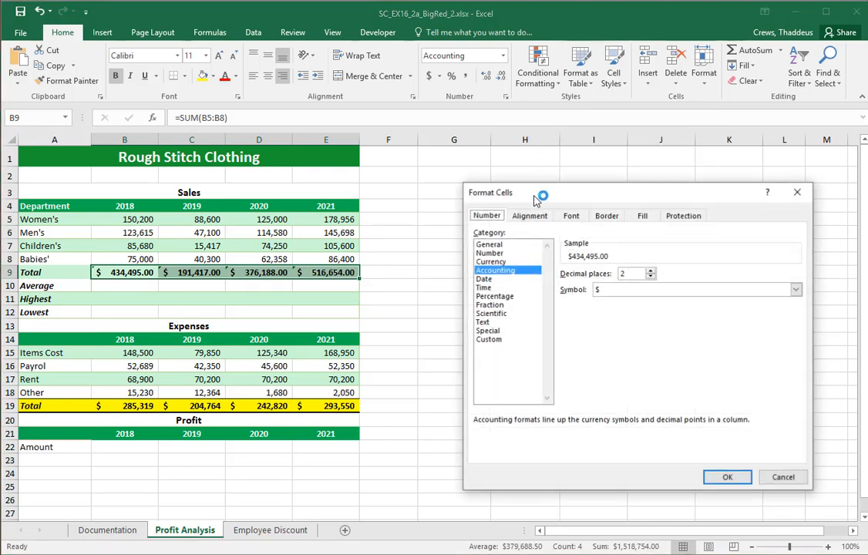
pyautogui.click(651, 276)
pyautogui.click(650, 277)
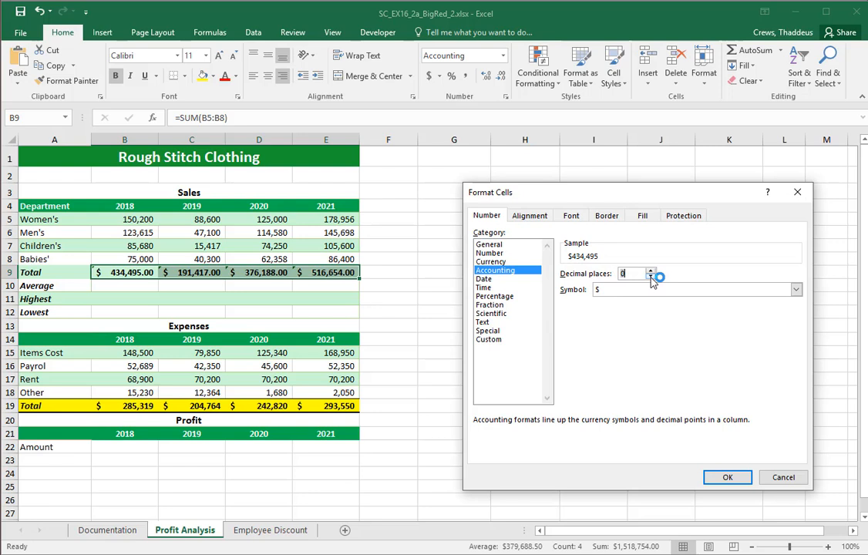
pyautogui.click(739, 477)
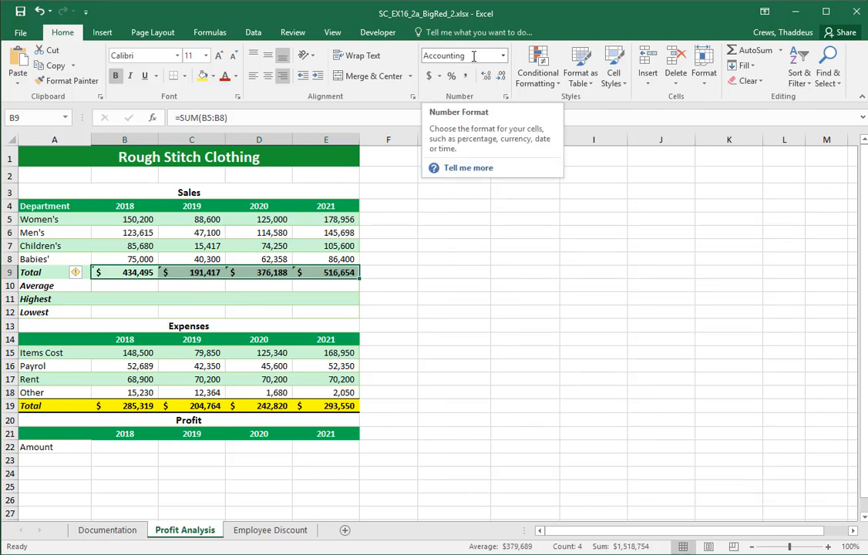
# Undo the last number format change on B9:E9 and remove its decimals with Decrease Decimal, checking the format in the Format Cells settings.
pyautogui.click(38, 11)
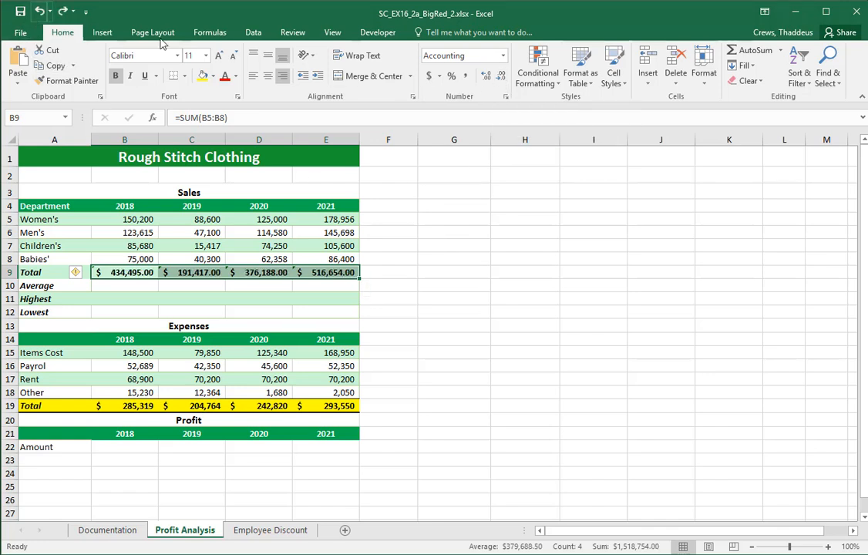
pyautogui.click(501, 77)
pyautogui.click(501, 77)
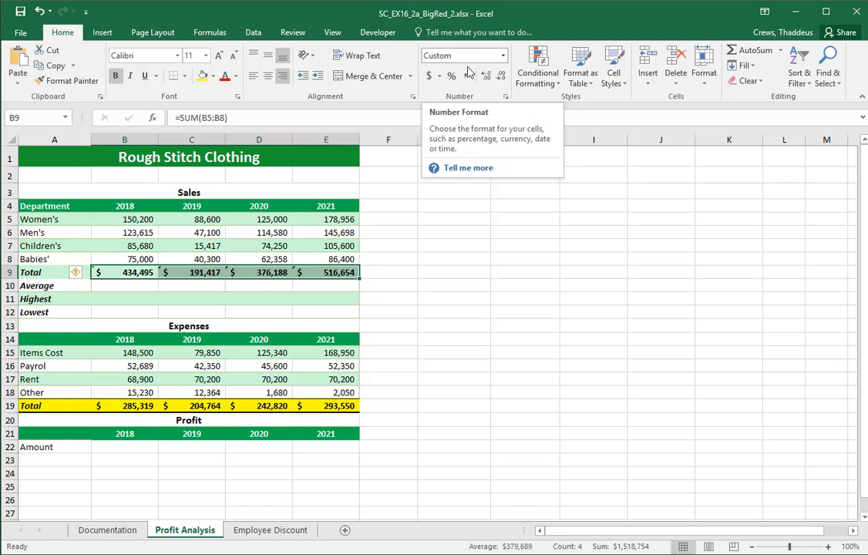
pyautogui.click(505, 98)
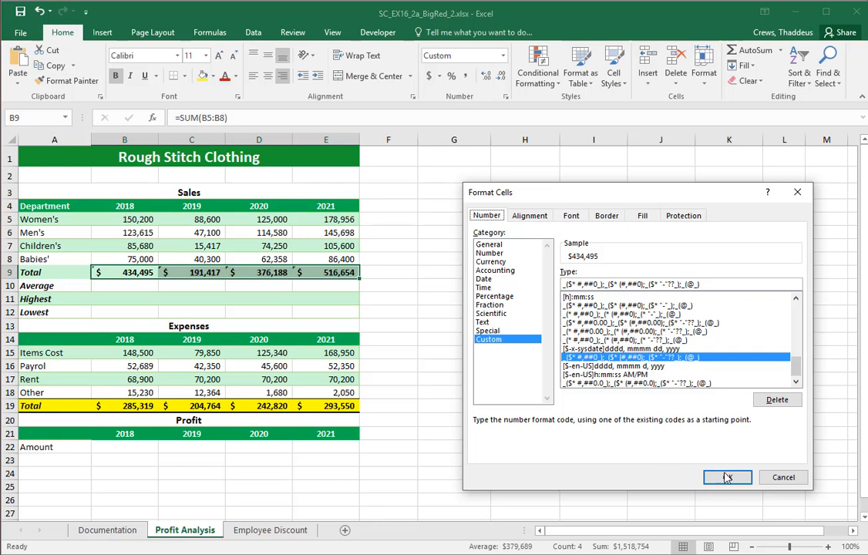
pyautogui.click(726, 477)
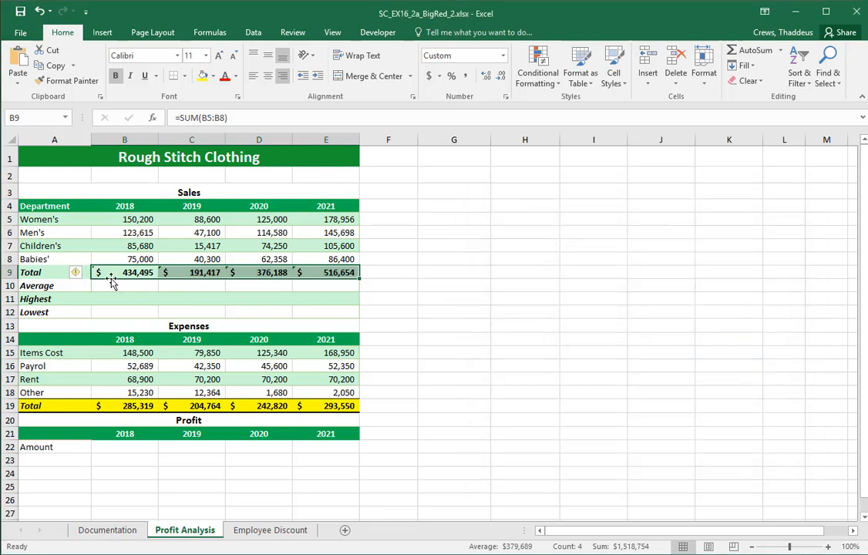
# Reapply the Accounting number format to B9:E9 with $ as the symbol and set the decimal places to 0 in Format Cells.
pyautogui.moveTo(114, 272); pyautogui.dragTo(319, 272)
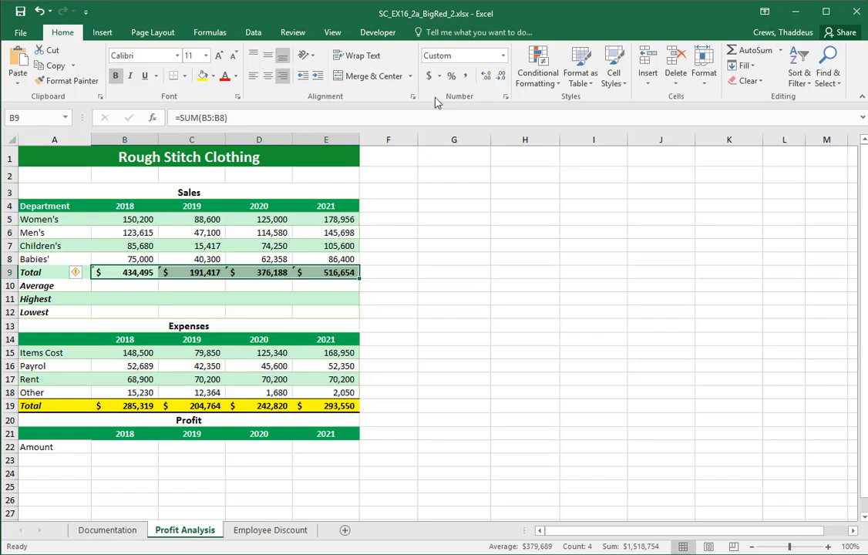
pyautogui.click(502, 55)
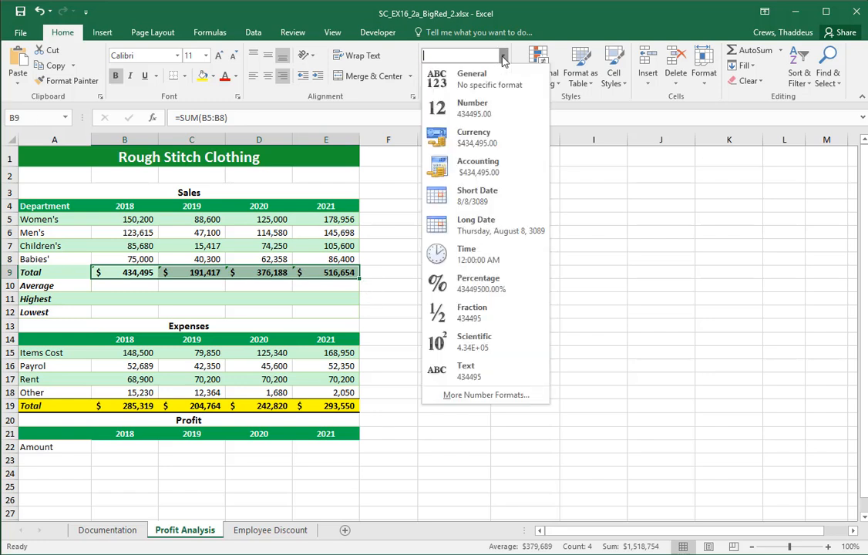
pyautogui.click(471, 171)
pyautogui.click(506, 97)
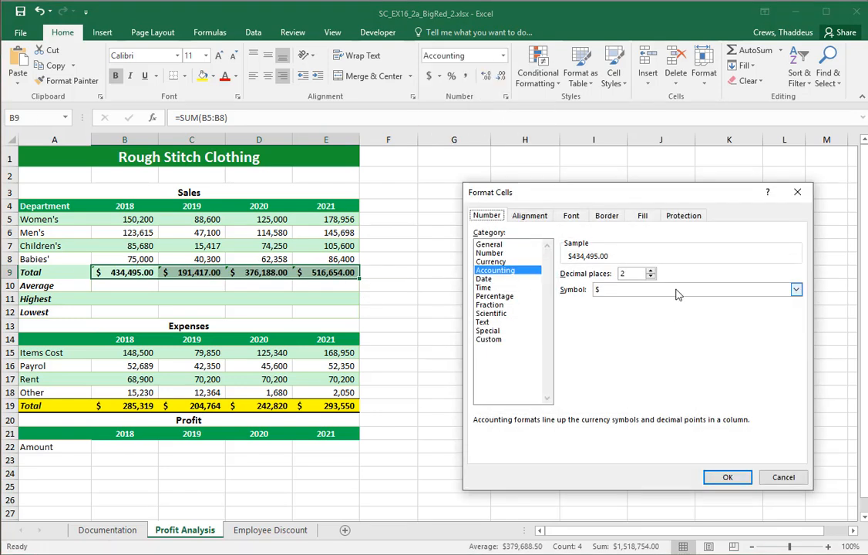
pyautogui.click(650, 277)
pyautogui.click(649, 277)
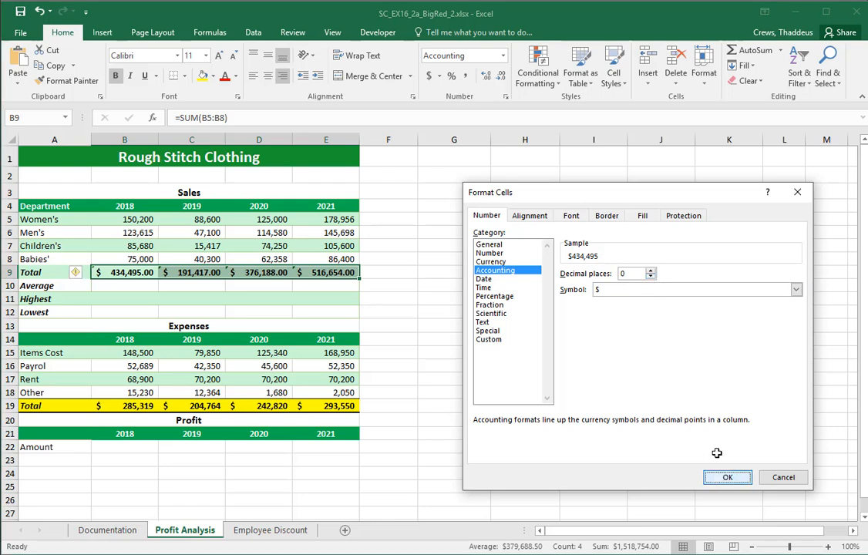
pyautogui.click(726, 477)
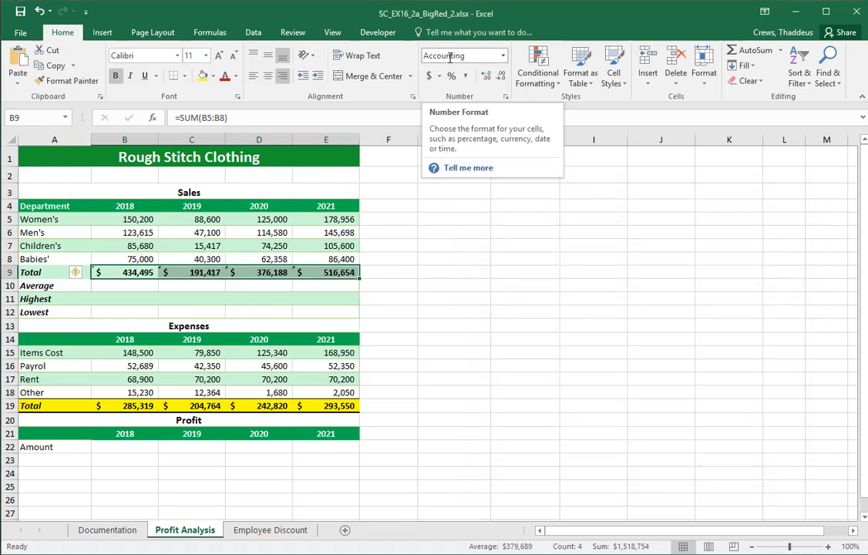
pyautogui.click(473, 287)
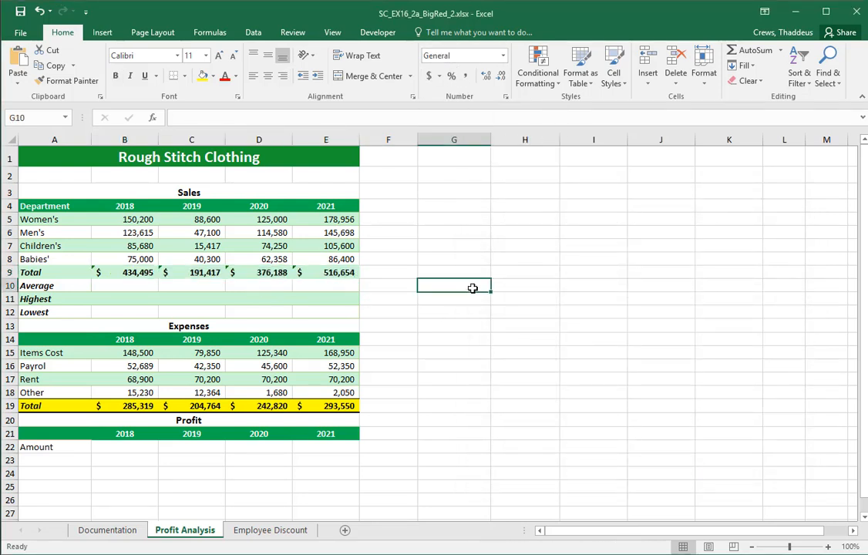
# Following project step 5 in the Word instructions, fill the range A9:E9 of the Excel workbook with the standard color Yellow.
pyautogui.hotkey('alt', 'Tab')
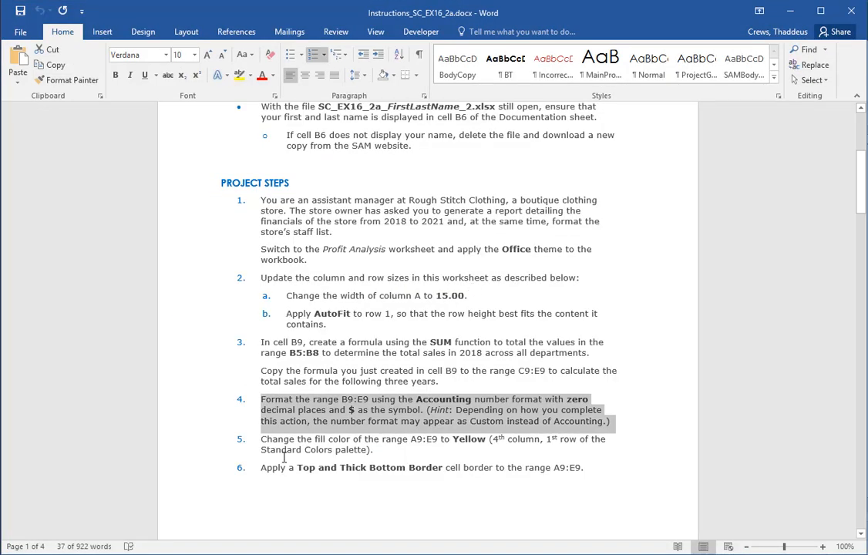
pyautogui.doubleClick(204, 444)
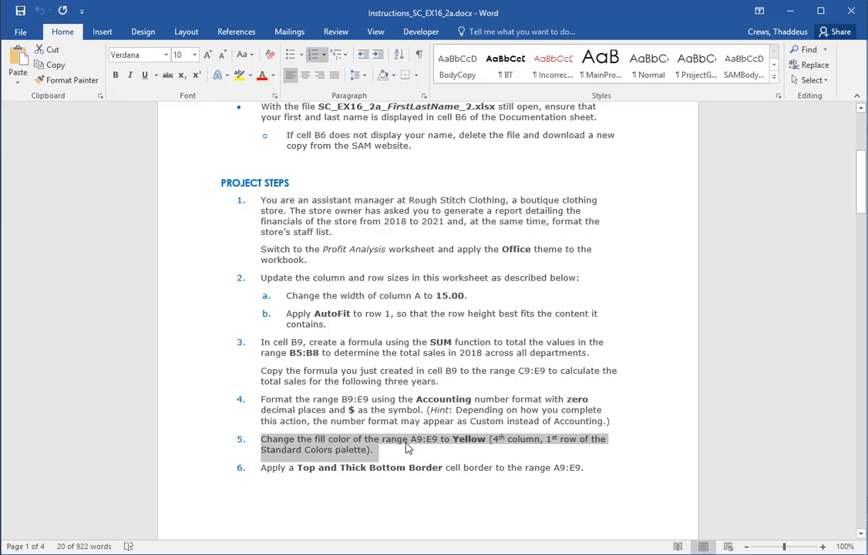
pyautogui.hotkey('alt', 'Tab')
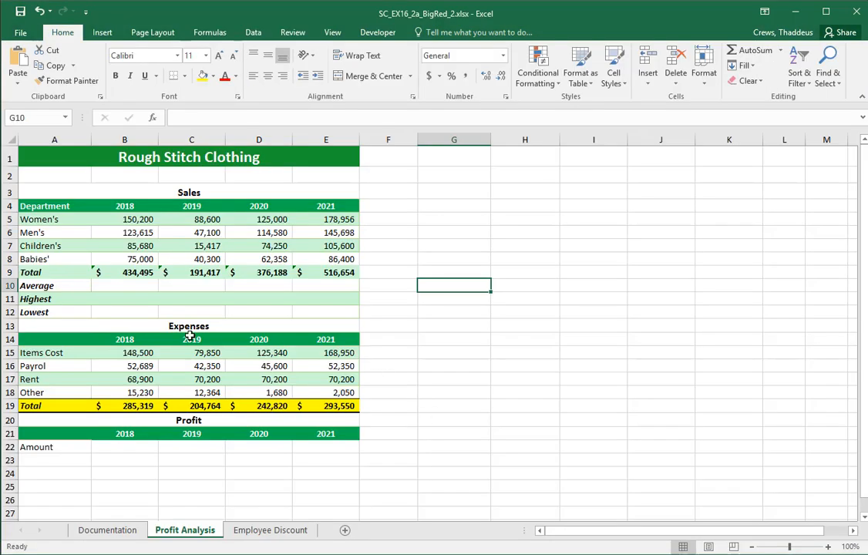
pyautogui.moveTo(31, 275); pyautogui.dragTo(315, 274)
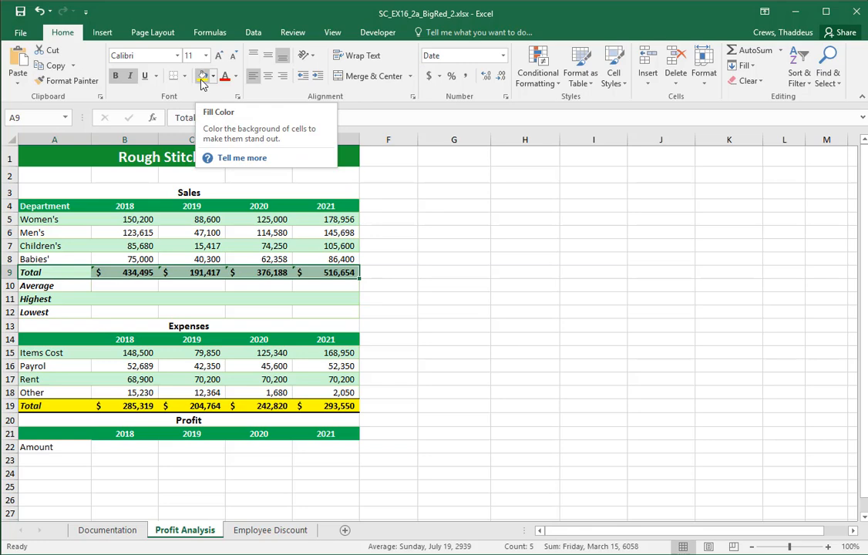
pyautogui.hotkey('alt', 'Tab')
pyautogui.hotkey('alt', 'Tab')
pyautogui.click(214, 77)
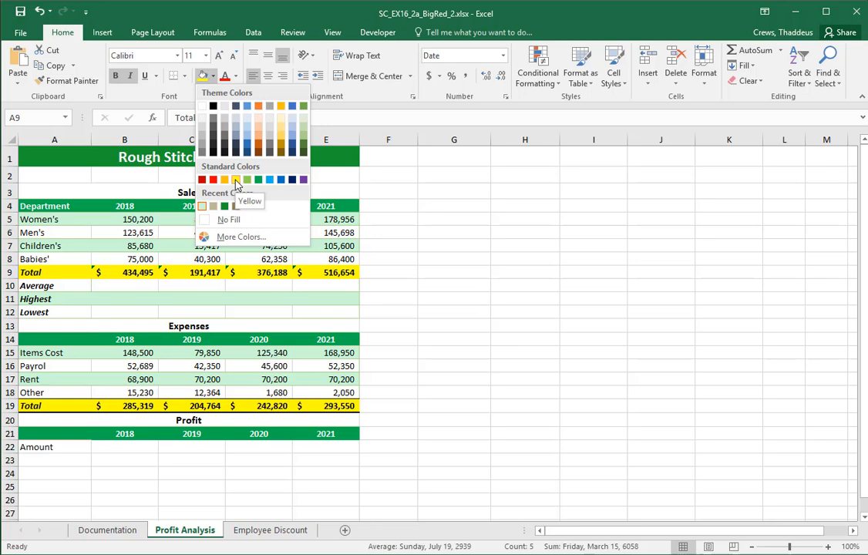
pyautogui.click(235, 181)
# Switch to the Word instructions and read project step 6 on the cell border for the range A9:E9.
pyautogui.hotkey('alt', 'Tab')
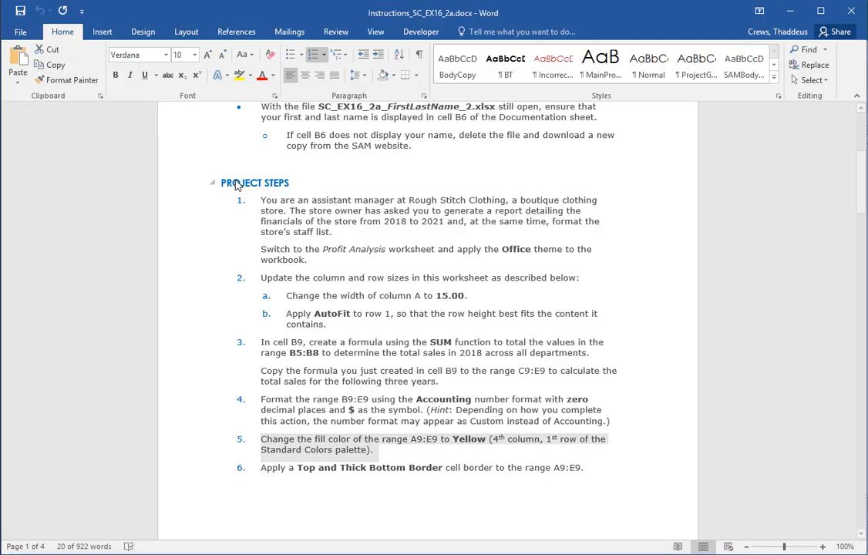
pyautogui.click(187, 467)
pyautogui.scroll(-4, 461, 451)
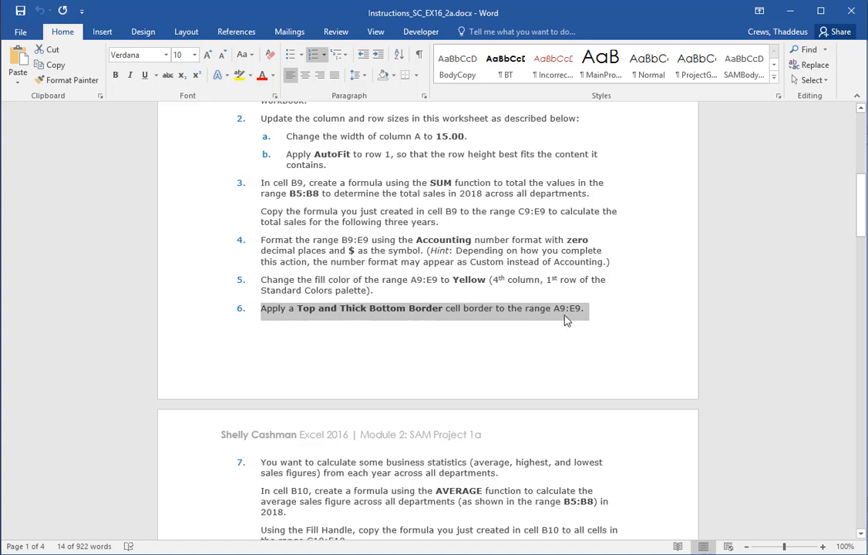
# Switch to the Excel workbook and apply a Top and Thick Bottom Border to the range A9:E9.
pyautogui.hotkey('alt', 'Tab')
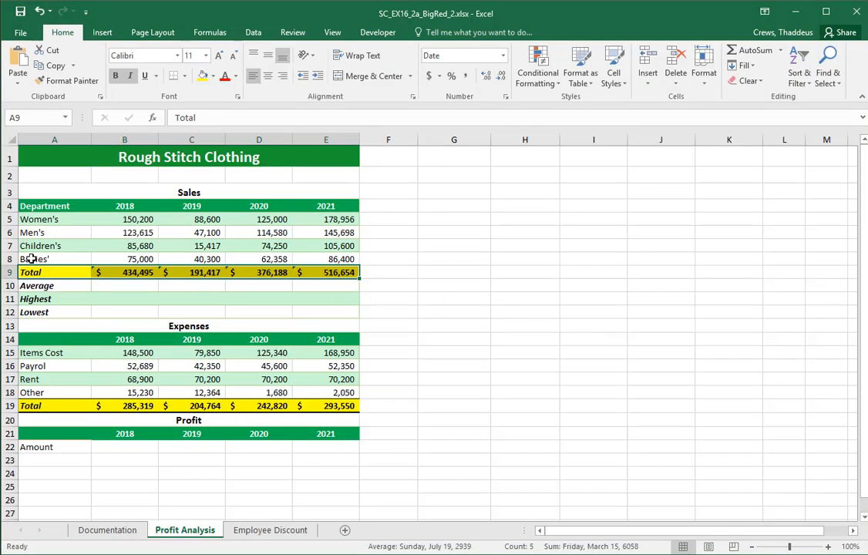
pyautogui.click(420, 272)
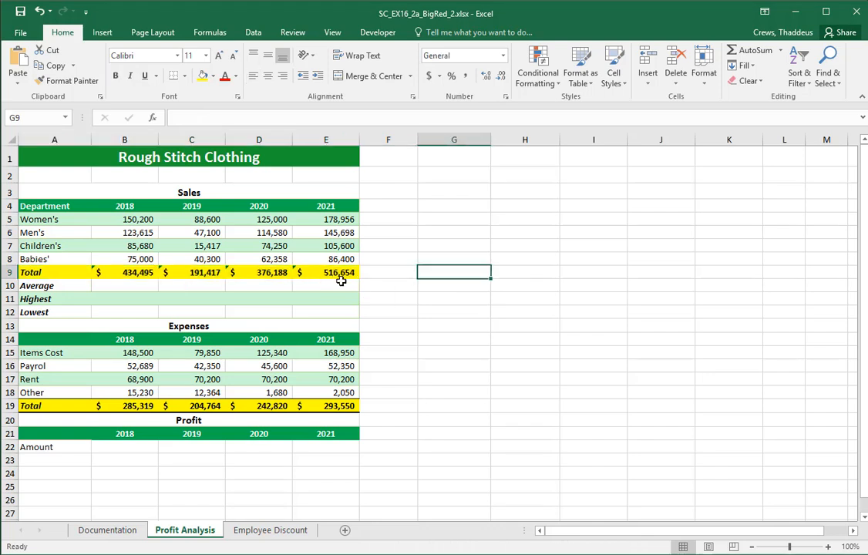
pyautogui.moveTo(42, 273); pyautogui.dragTo(358, 269)
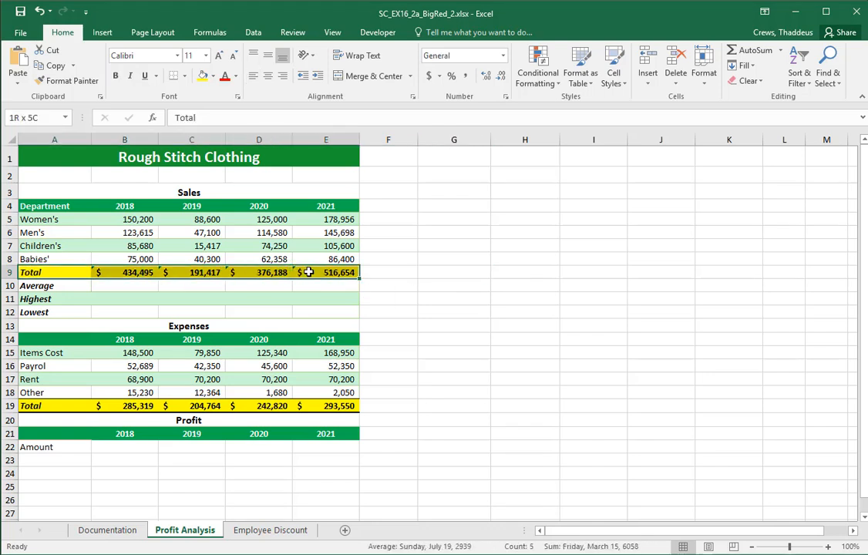
pyautogui.click(185, 77)
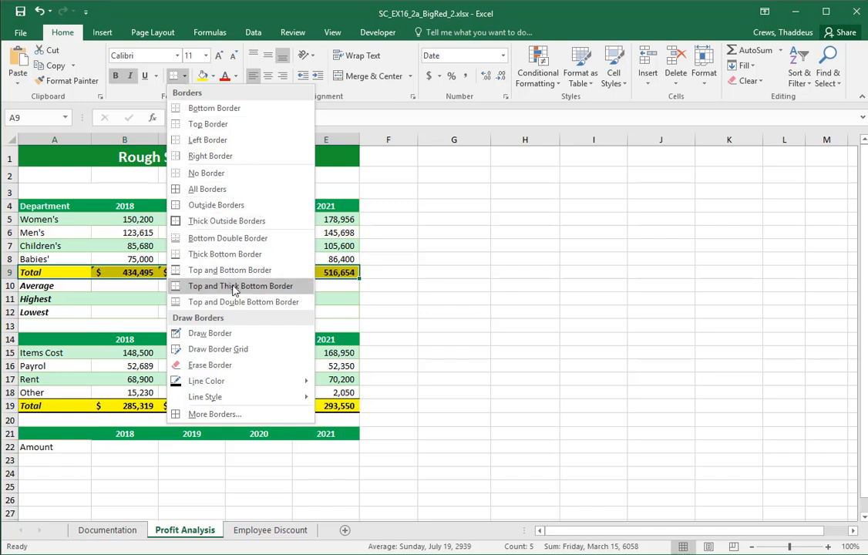
pyautogui.click(289, 286)
pyautogui.click(436, 297)
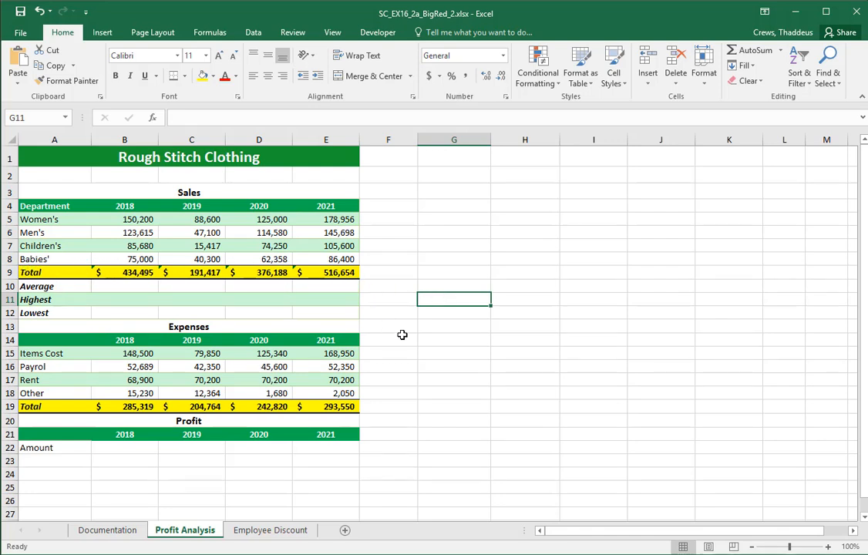
# Switch to the Word instructions and read project step 7 on the AVERAGE formula for cell B10.
pyautogui.hotkey('alt', 'Tab')
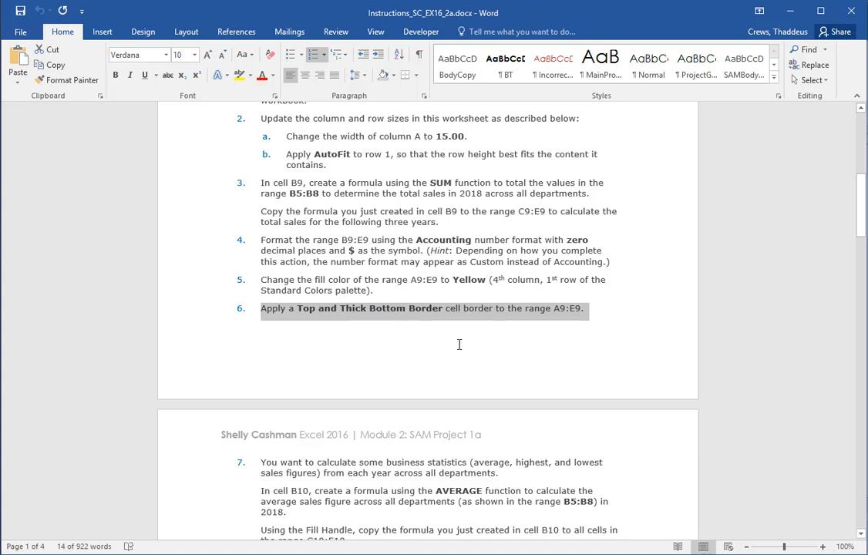
pyautogui.scroll(-3, 451, 341)
pyautogui.moveTo(170, 378); pyautogui.dragTo(161, 447)
pyautogui.scroll(-3, 622, 465)
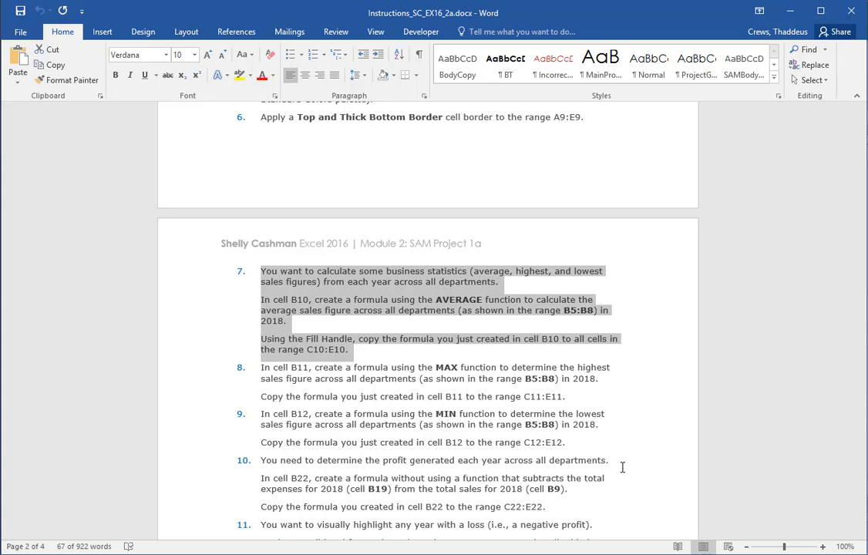
# Switch to the Excel workbook and enter the formula =AVERAGE(B5:B8) in cell B10.
pyautogui.hotkey('alt', 'Tab')
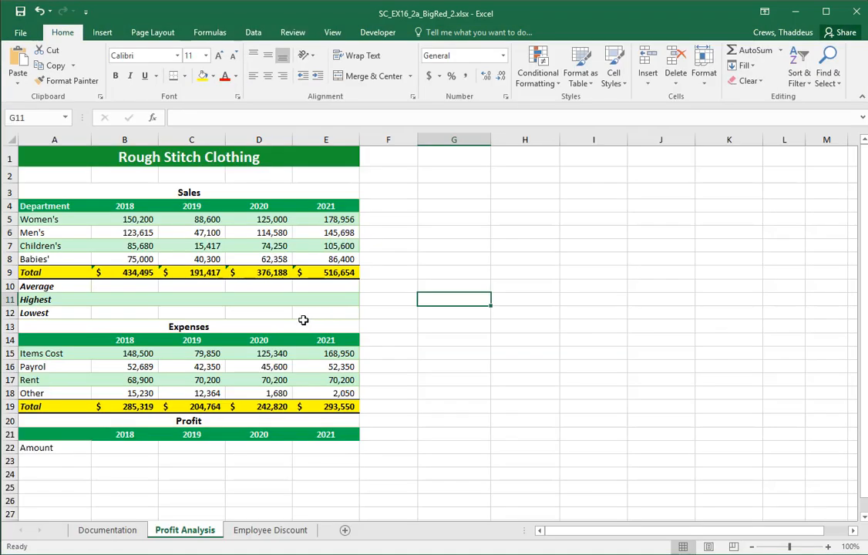
pyautogui.click(117, 287)
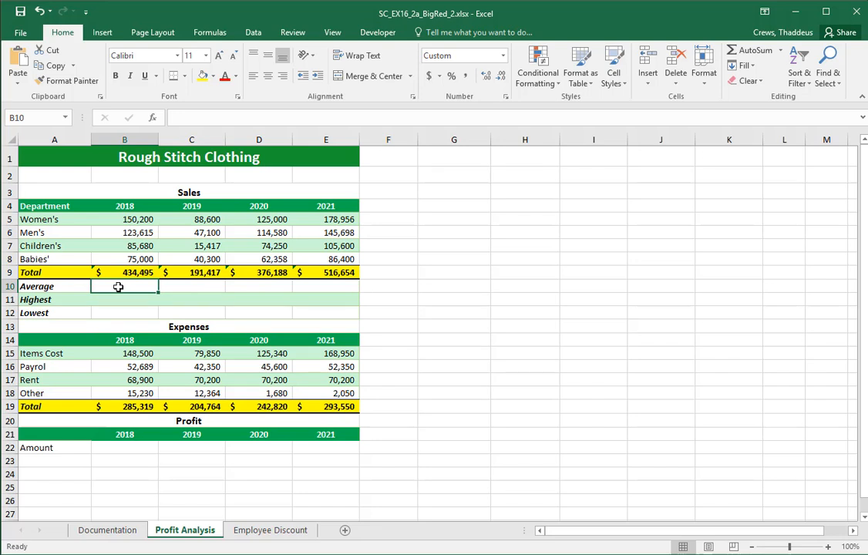
pyautogui.write('=')
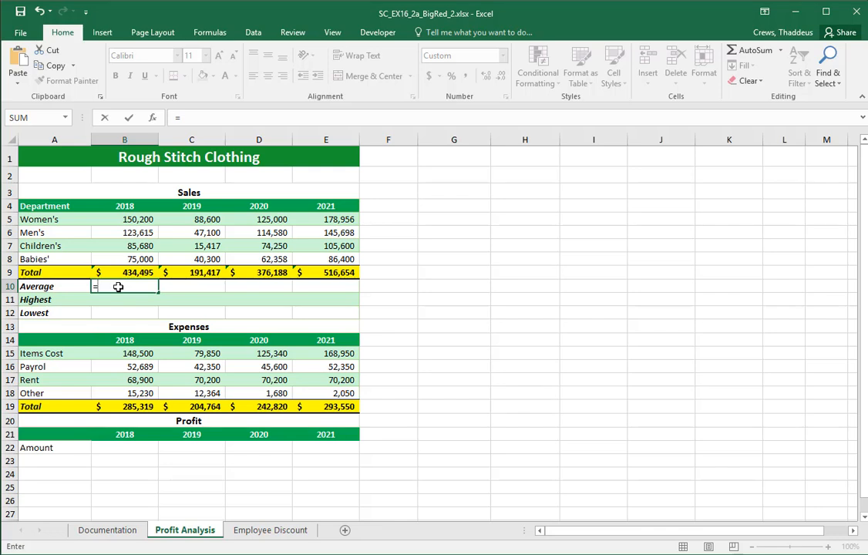
pyautogui.write('aver')
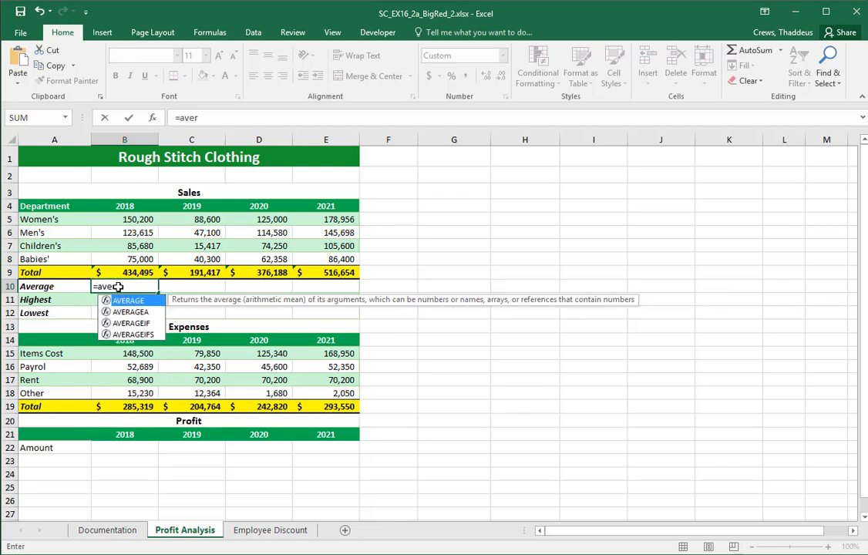
pyautogui.write('age(')
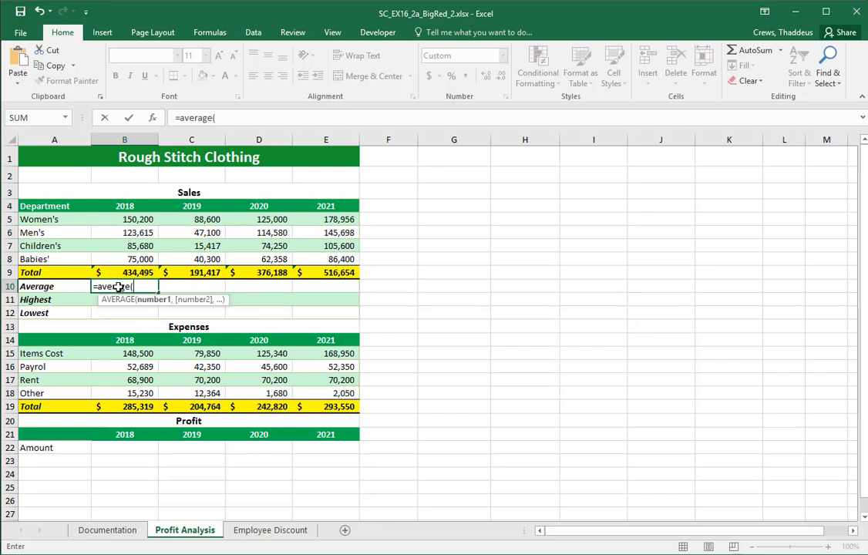
pyautogui.click(127, 220)
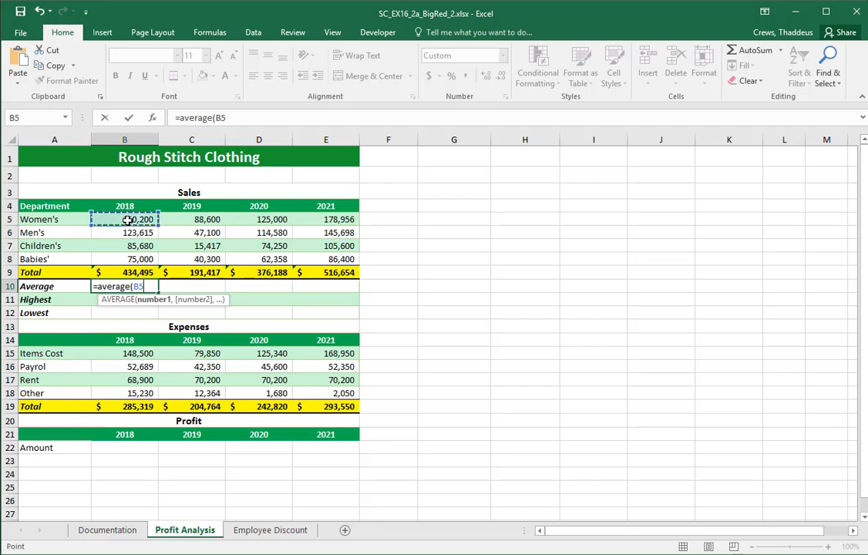
pyautogui.moveTo(126, 220); pyautogui.dragTo(119, 259)
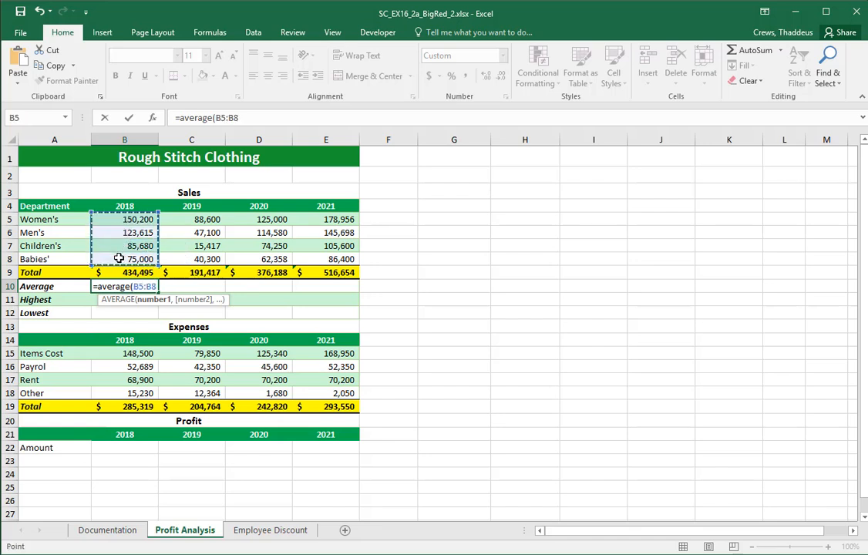
pyautogui.write(')')
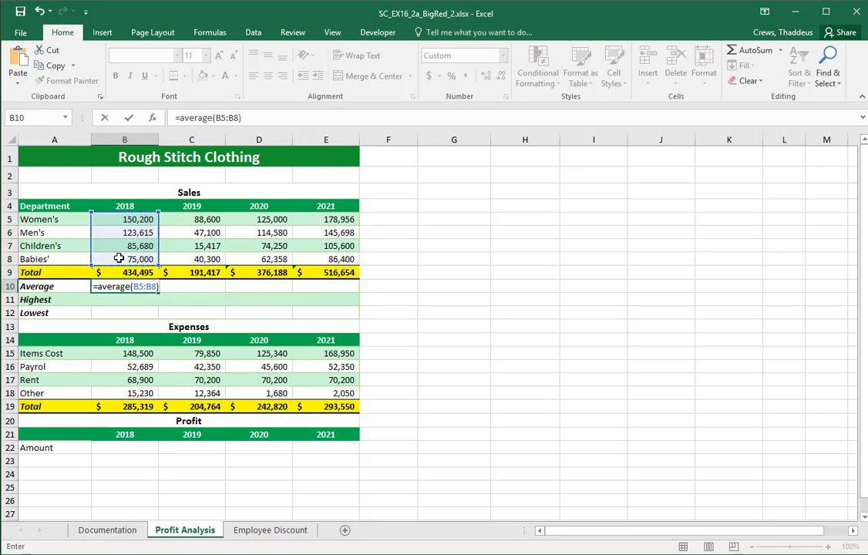
pyautogui.press('Return')
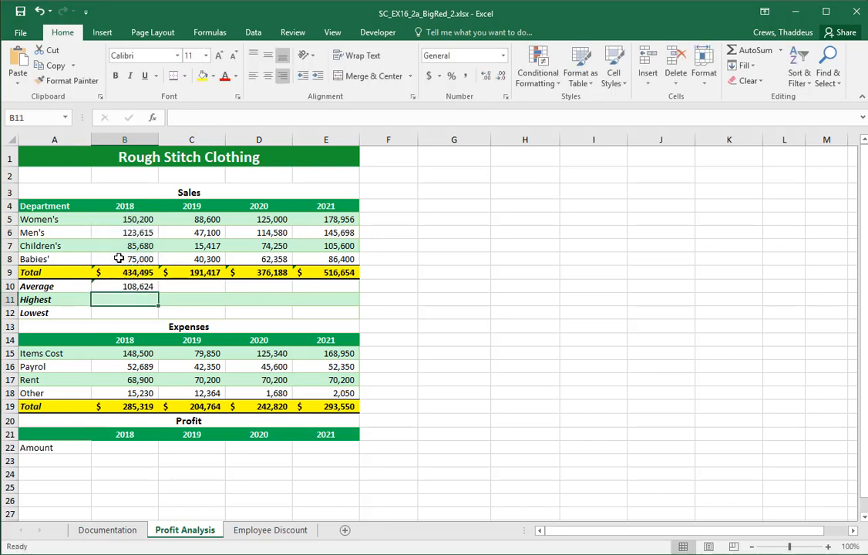
# Compare the range named in project step 7 of the Word instructions with the formula in cell B10 of the Excel workbook.
pyautogui.hotkey('alt', 'Tab')
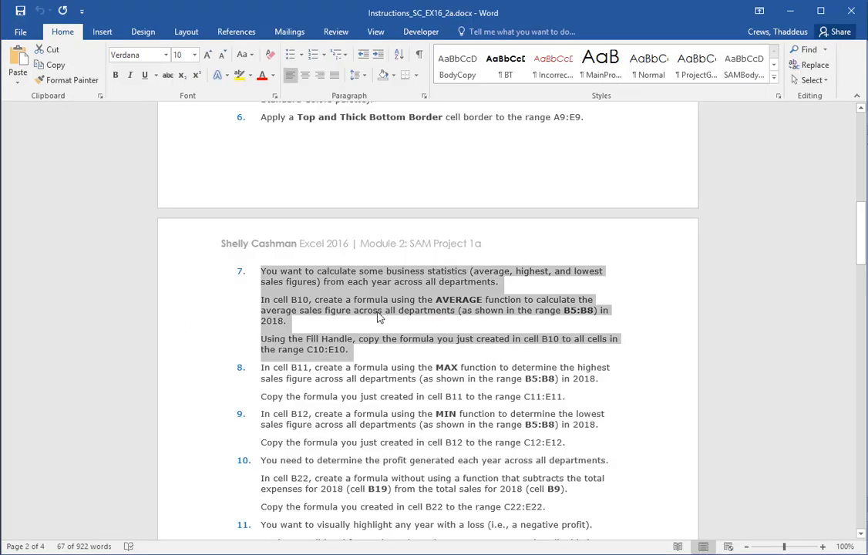
pyautogui.click(316, 310)
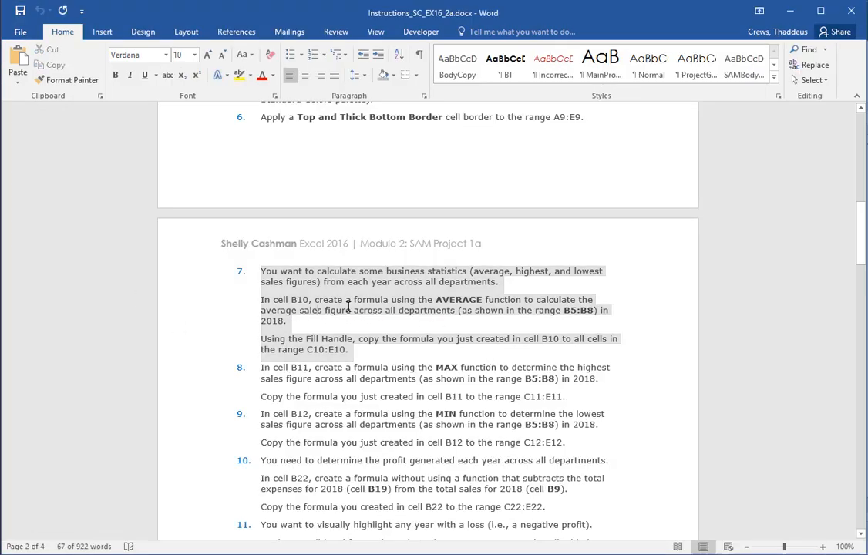
pyautogui.doubleClick(578, 310)
pyautogui.hotkey('alt', 'Tab')
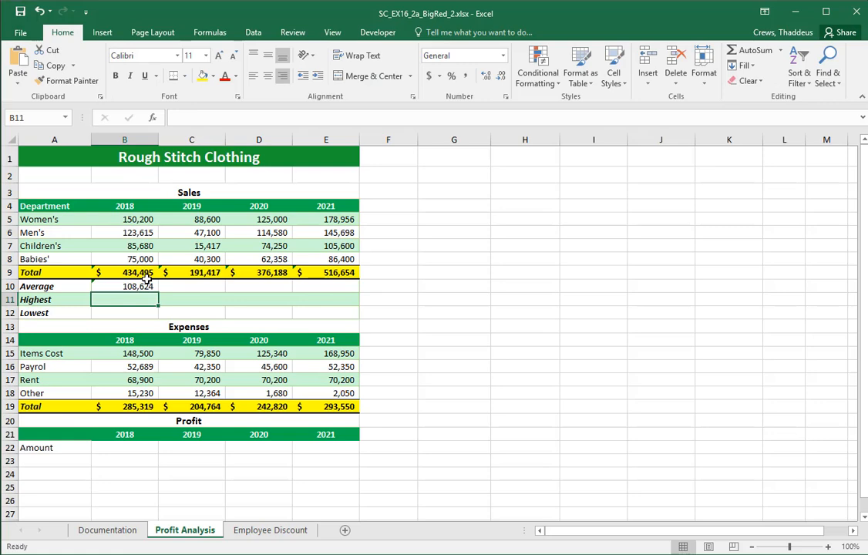
pyautogui.doubleClick(117, 285)
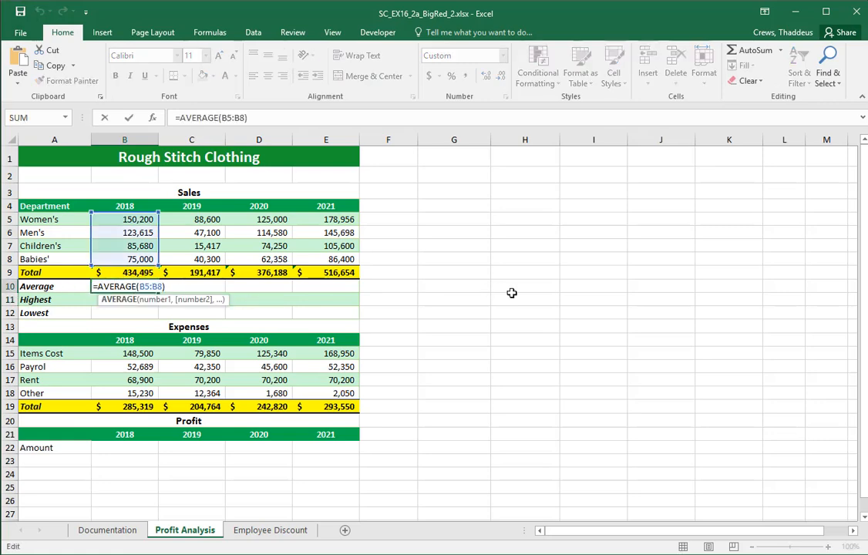
pyautogui.hotkey('ctrl', 'Return')
# Following the rest of project step 7 in the Word instructions, copy the Excel formula in B10 to C10:E10 with the Fill Handle.
pyautogui.hotkey('alt', 'Tab')
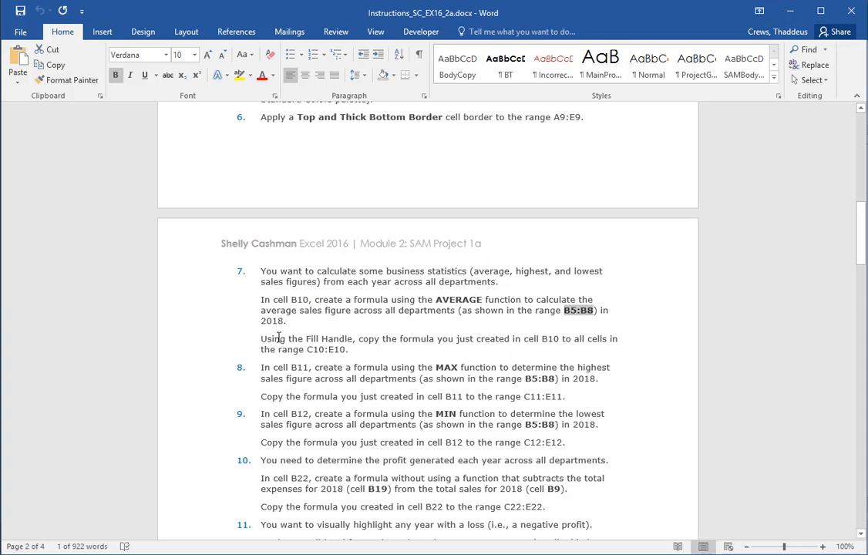
pyautogui.moveTo(261, 339); pyautogui.dragTo(577, 340)
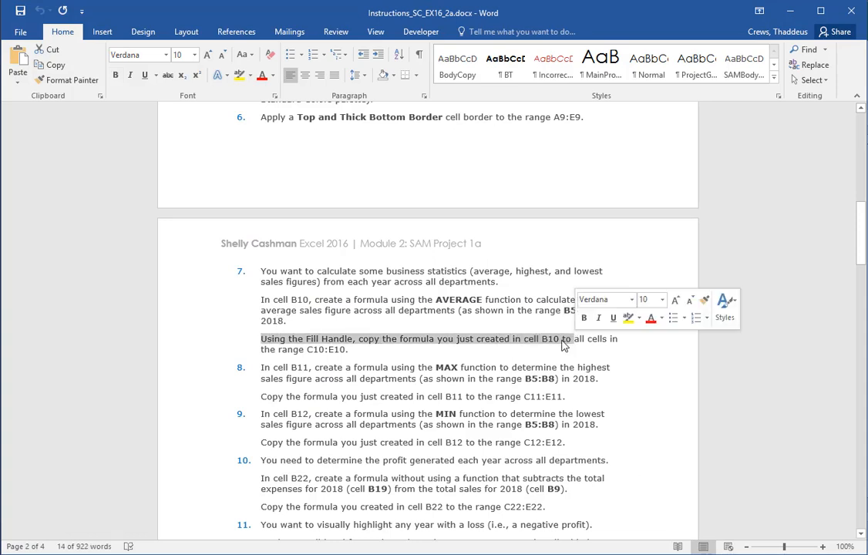
pyautogui.hotkey('alt', 'Tab')
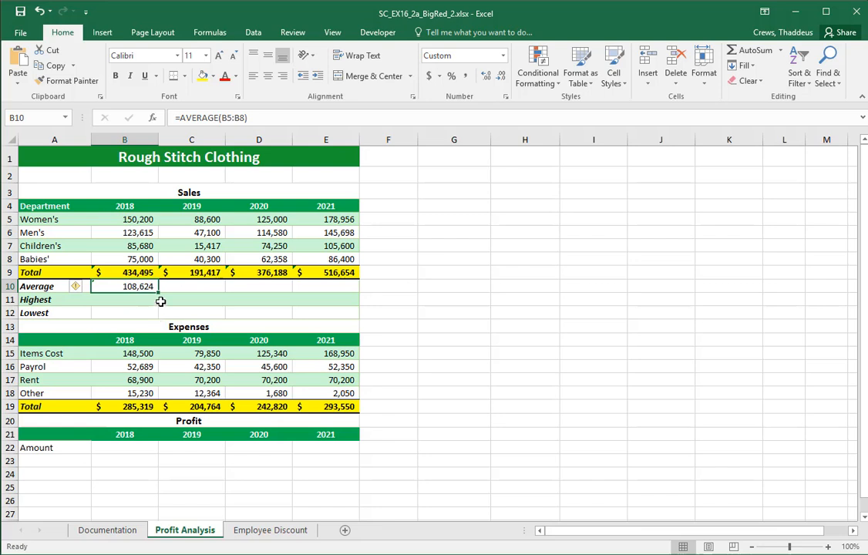
pyautogui.moveTo(158, 292); pyautogui.dragTo(361, 296)
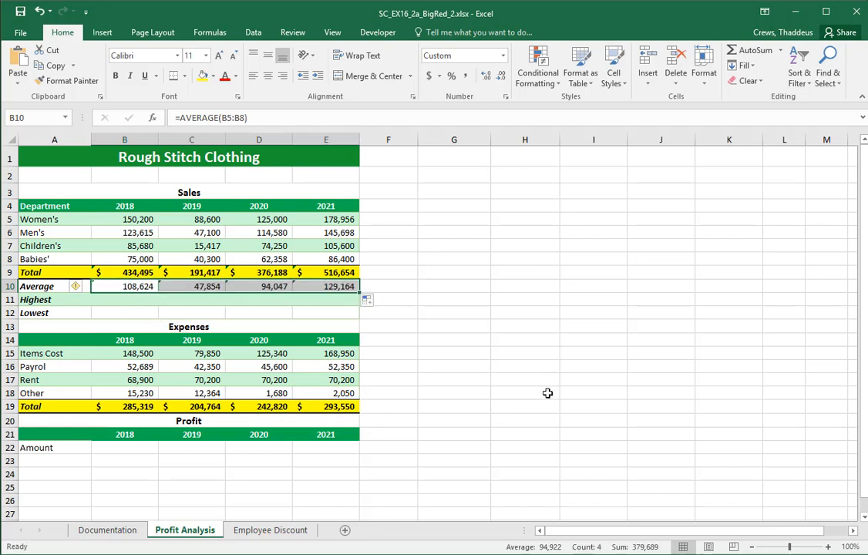
# Examine the copied AVERAGE formulas in cells C10, D10 and E10 to check which range each one references, leaving them unedited.
pyautogui.doubleClick(333, 286)
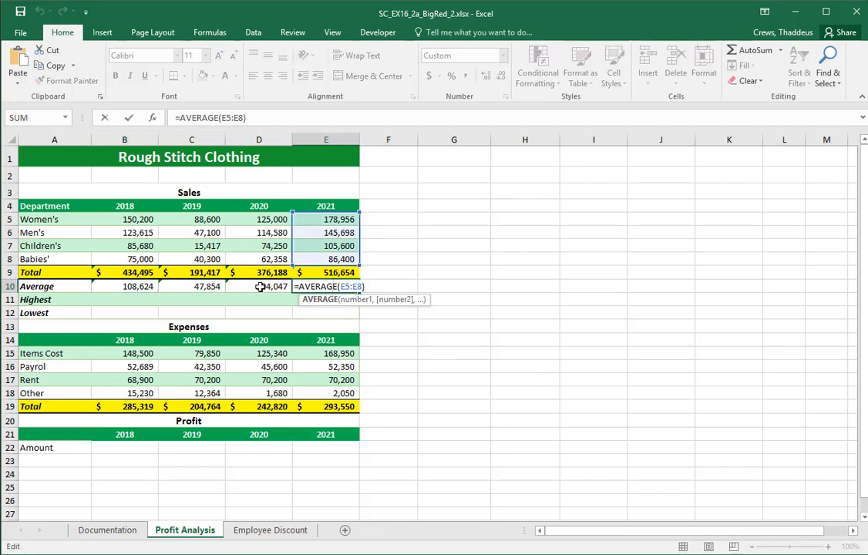
pyautogui.doubleClick(260, 286)
pyautogui.doubleClick(197, 286)
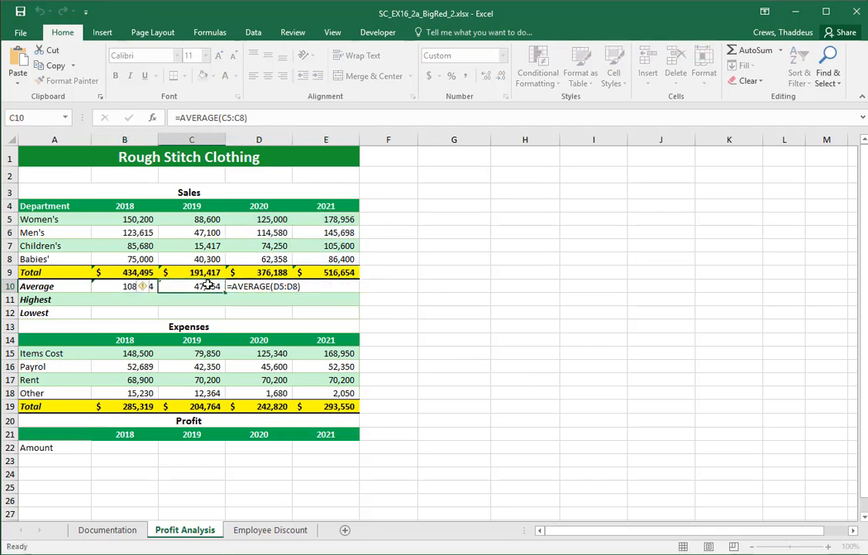
pyautogui.click(452, 305)
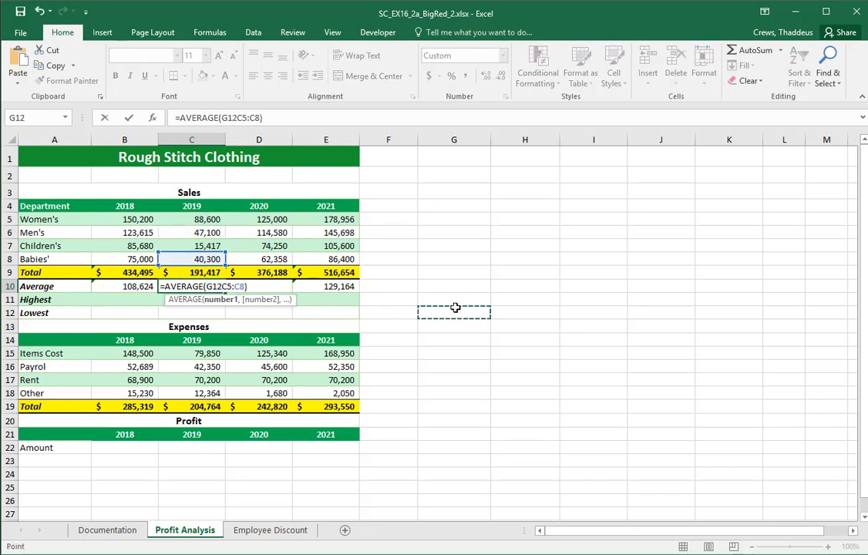
pyautogui.press('Escape')
pyautogui.doubleClick(199, 285)
pyautogui.press('Escape')
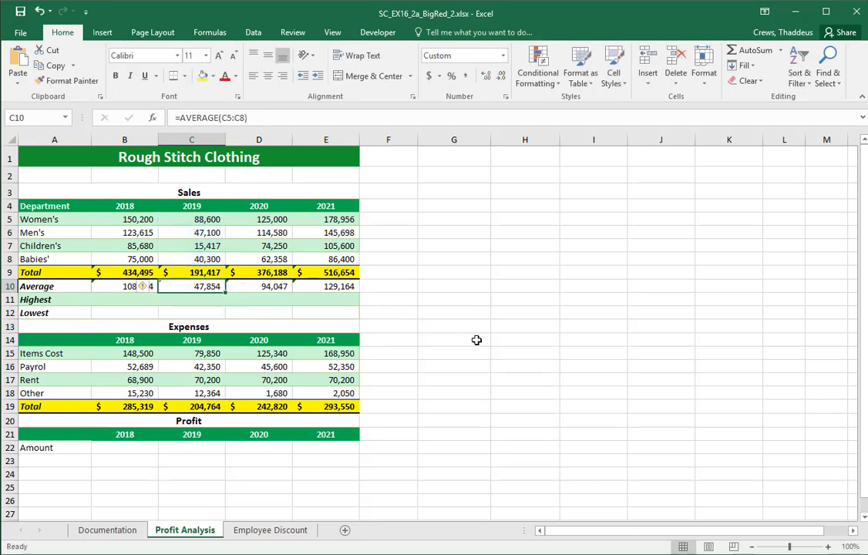
pyautogui.doubleClick(196, 286)
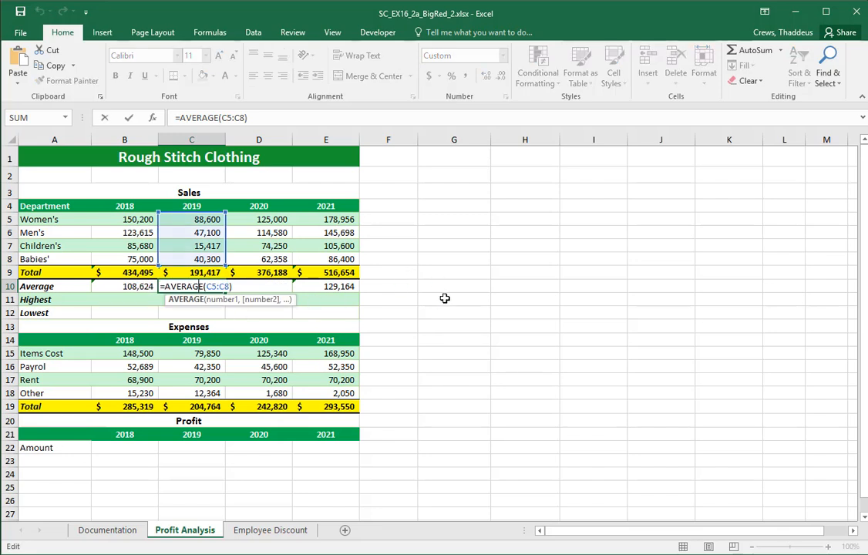
pyautogui.press('Escape')
pyautogui.press('Down')
pyautogui.press('Down')
pyautogui.press('Down')
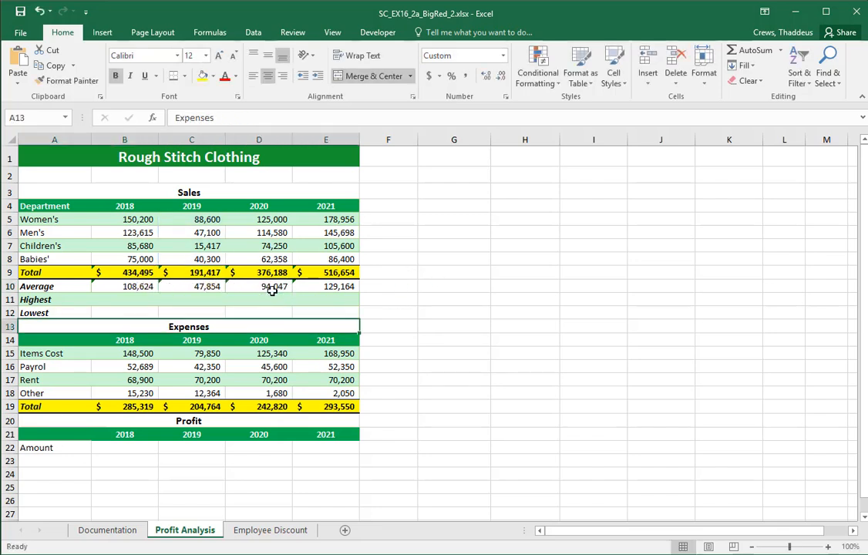
pyautogui.doubleClick(273, 287)
pyautogui.press('Escape')
pyautogui.doubleClick(333, 286)
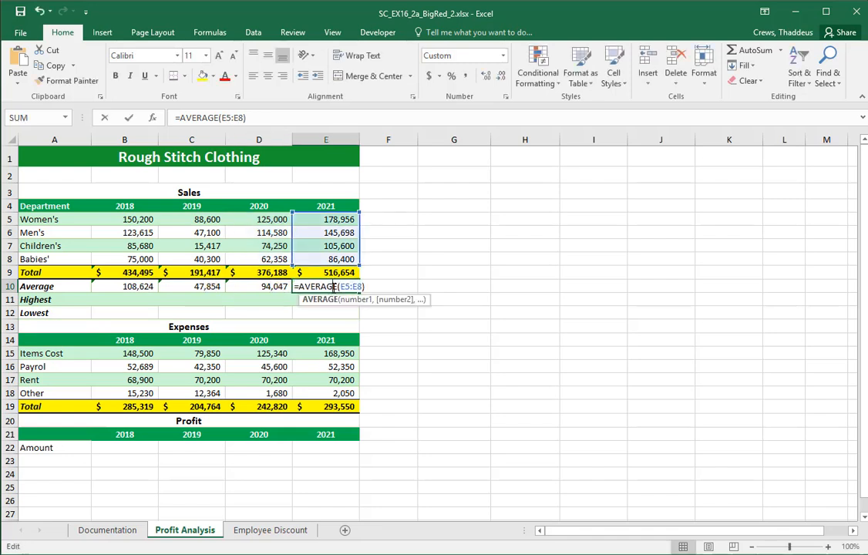
pyautogui.press('Escape')
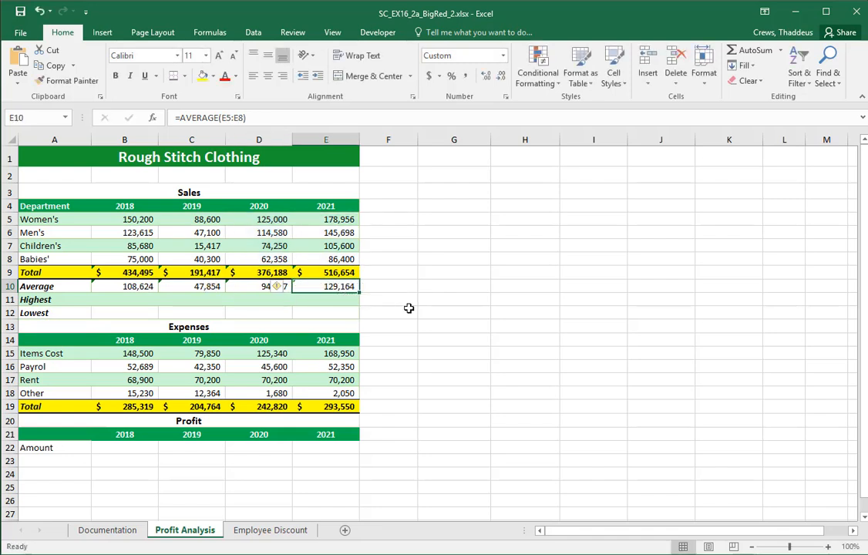
# Switch to the Word instructions and read project step 8 on the MAX formula for cell B11.
pyautogui.hotkey('alt', 'Tab')
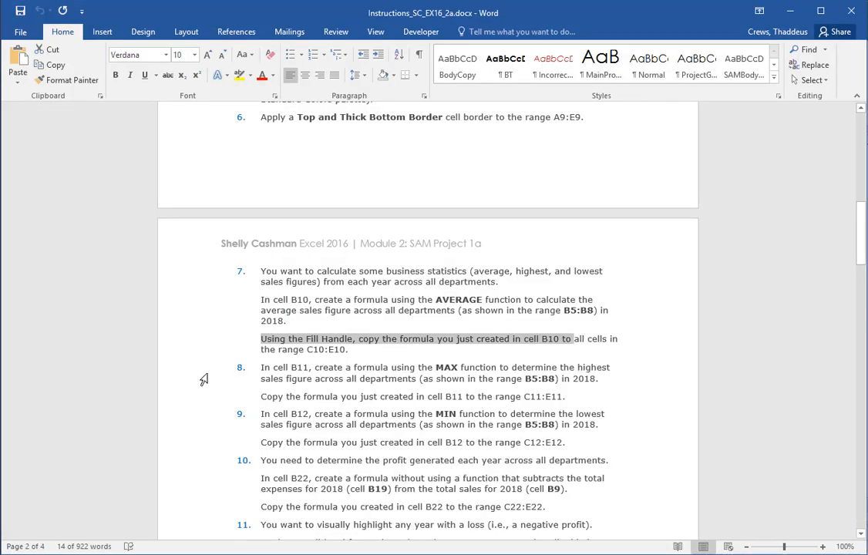
pyautogui.moveTo(199, 368); pyautogui.dragTo(193, 402)
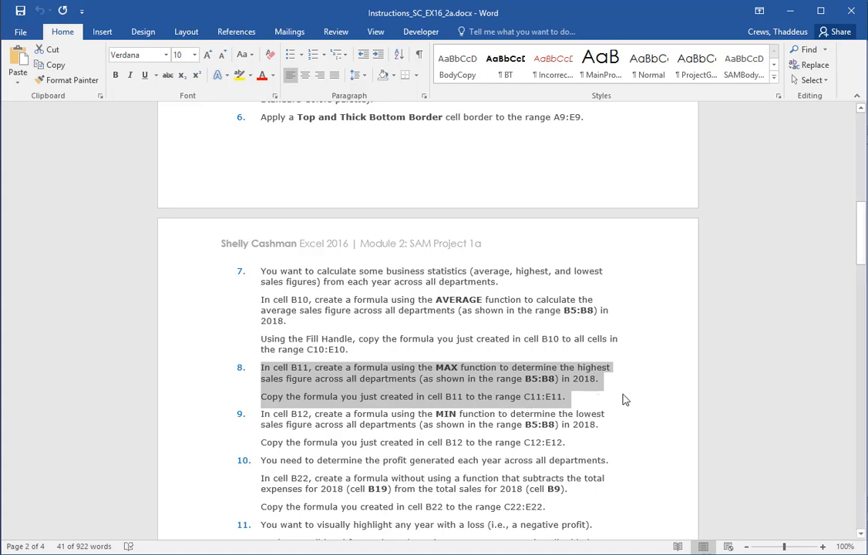
# Following project step 8 in the Word instructions, enter a MAX formula for the range B5:B8 in cell B11 of the Excel workbook.
pyautogui.hotkey('alt', 'Tab')
pyautogui.click(114, 298)
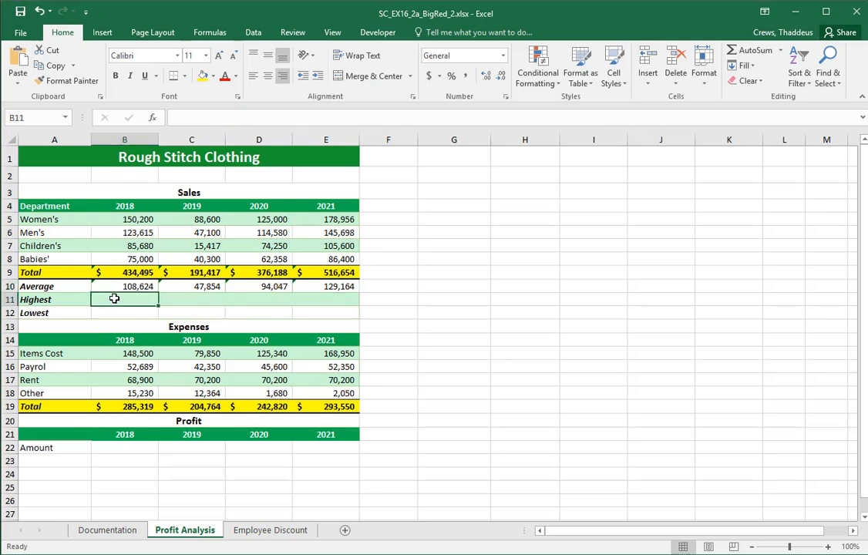
pyautogui.hotkey('alt', 'Tab')
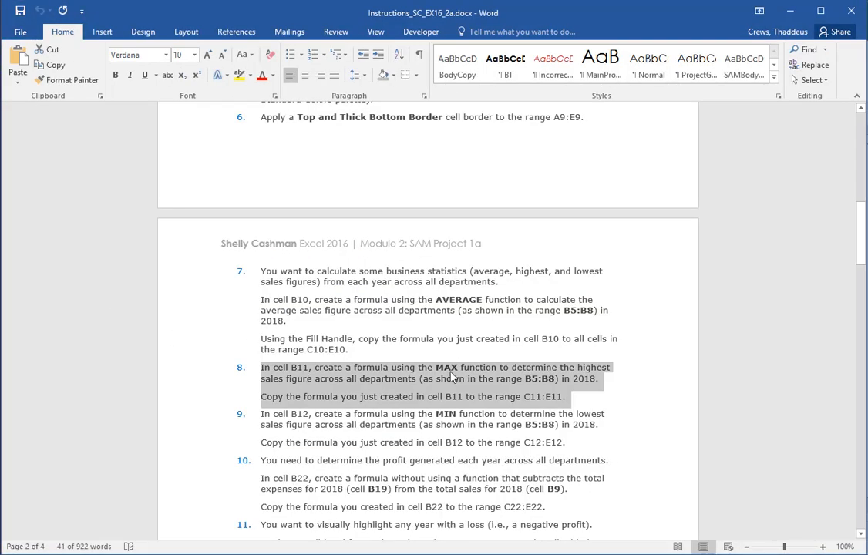
pyautogui.hotkey('alt', 'Tab')
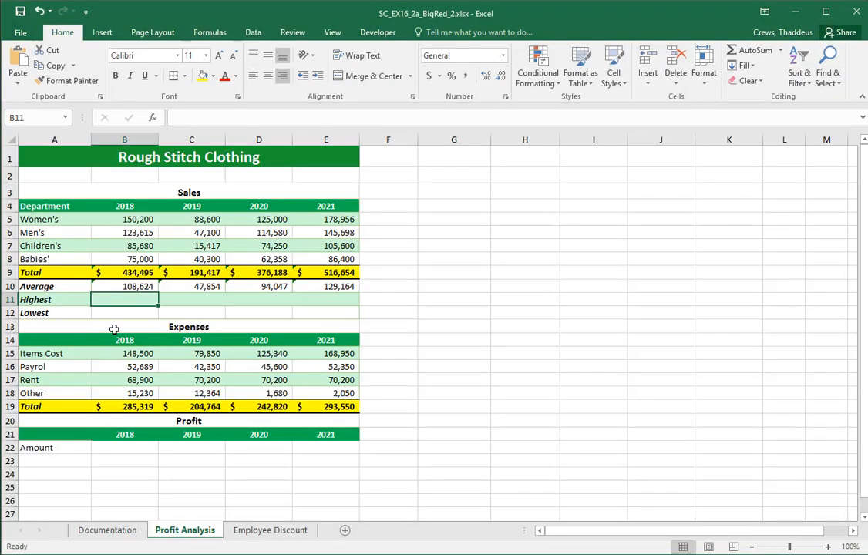
pyautogui.write('=max(')
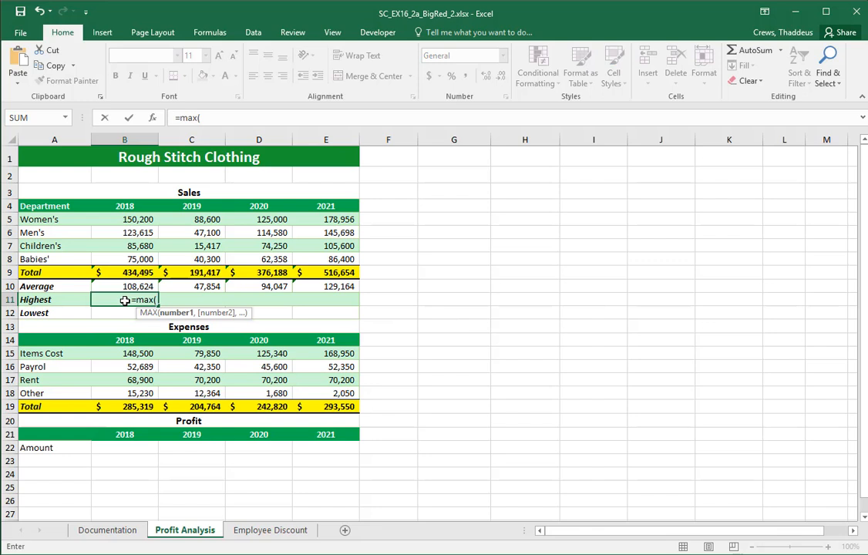
pyautogui.moveTo(127, 218); pyautogui.dragTo(130, 256)
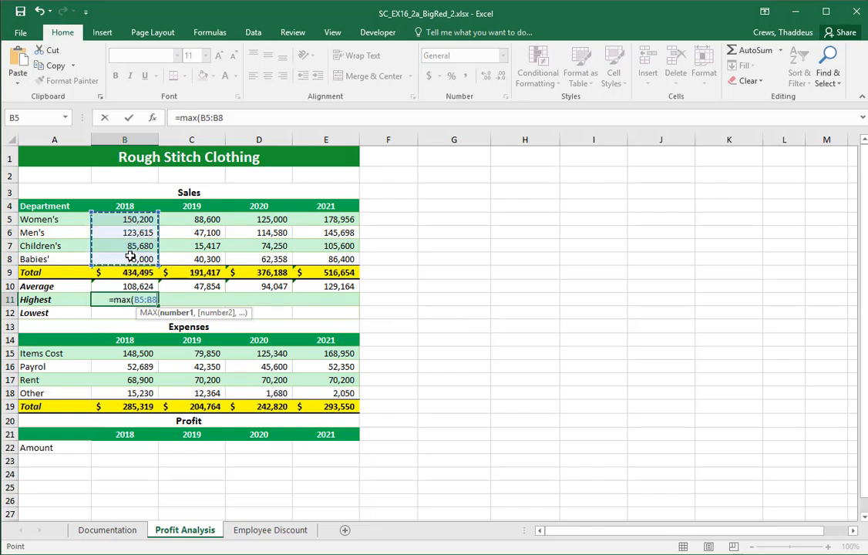
pyautogui.press('Return')
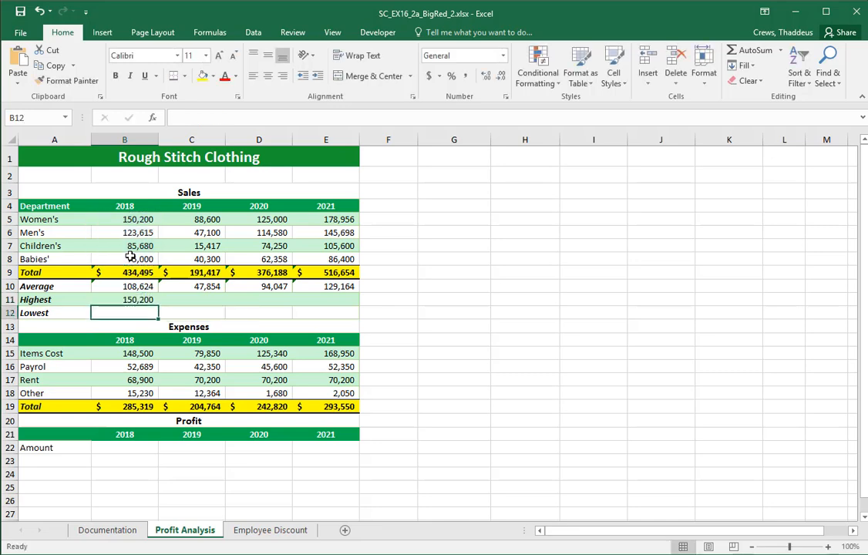
# Check the MAX range in step 8 of the Word instructions, and in Excel copy the formula in B11 to C11:E11.
pyautogui.hotkey('alt', 'Tab')
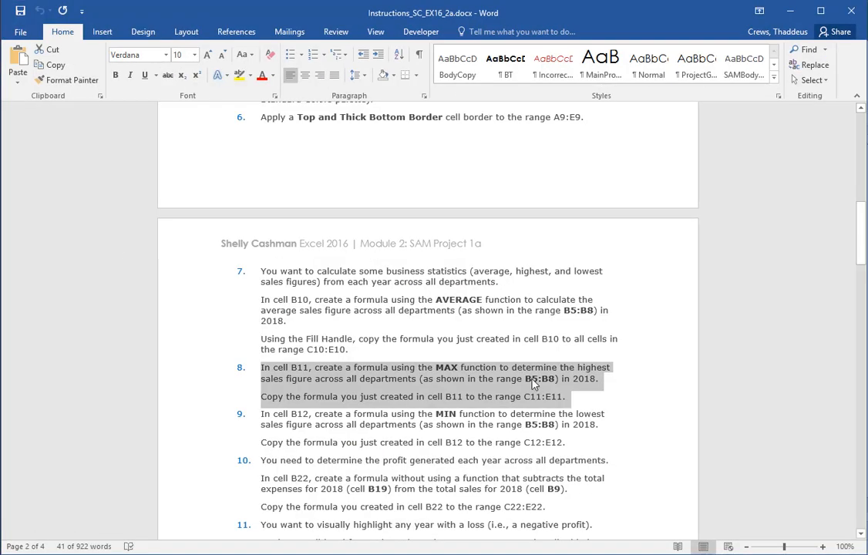
pyautogui.doubleClick(539, 379)
pyautogui.hotkey('alt', 'Tab')
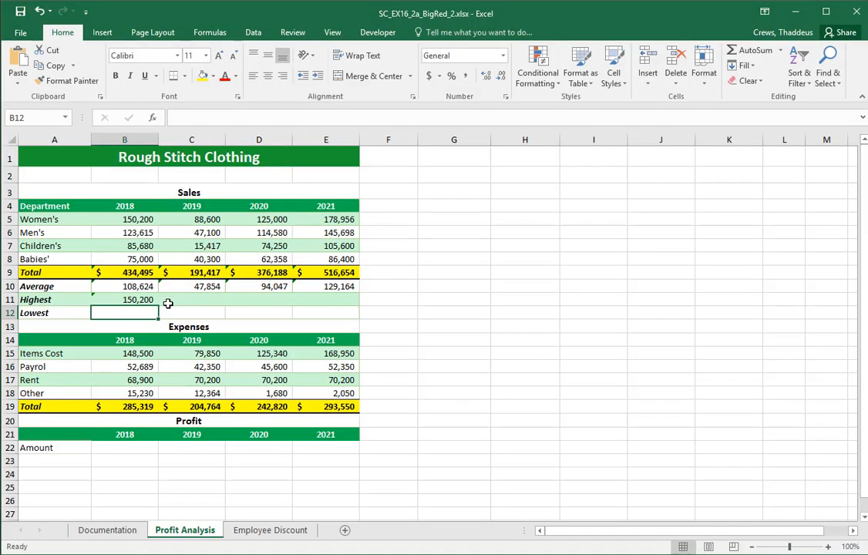
pyautogui.click(123, 299)
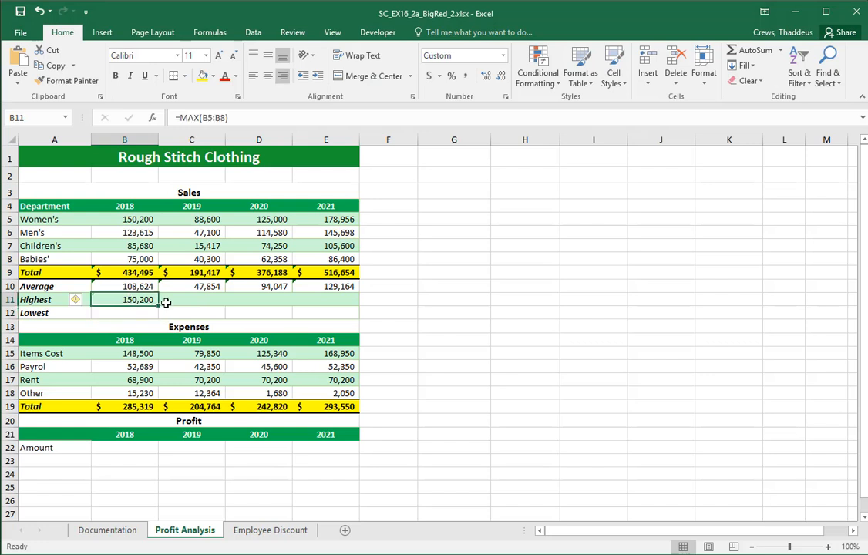
pyautogui.moveTo(159, 304); pyautogui.dragTo(340, 306)
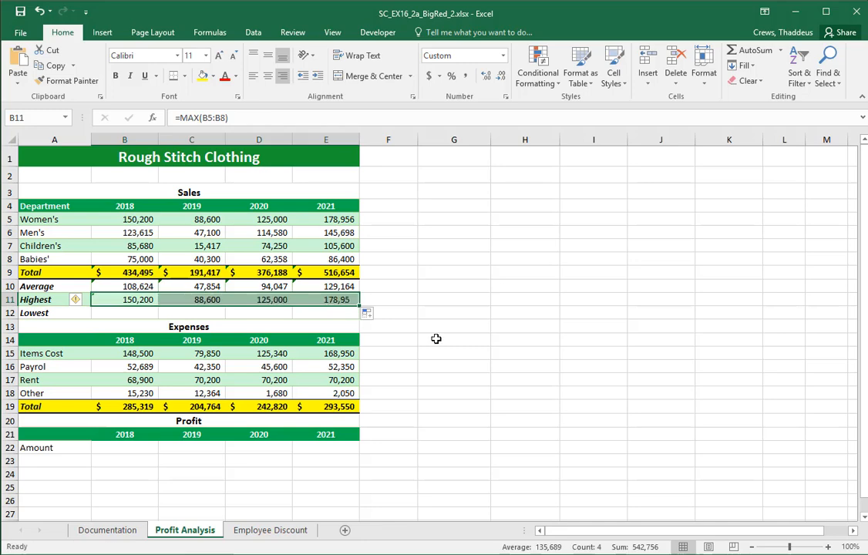
# Read project step 9 in the Word instructions and, in Excel, enter a MIN formula for the range B5:B8 in cell B12.
pyautogui.hotkey('alt', 'Tab')
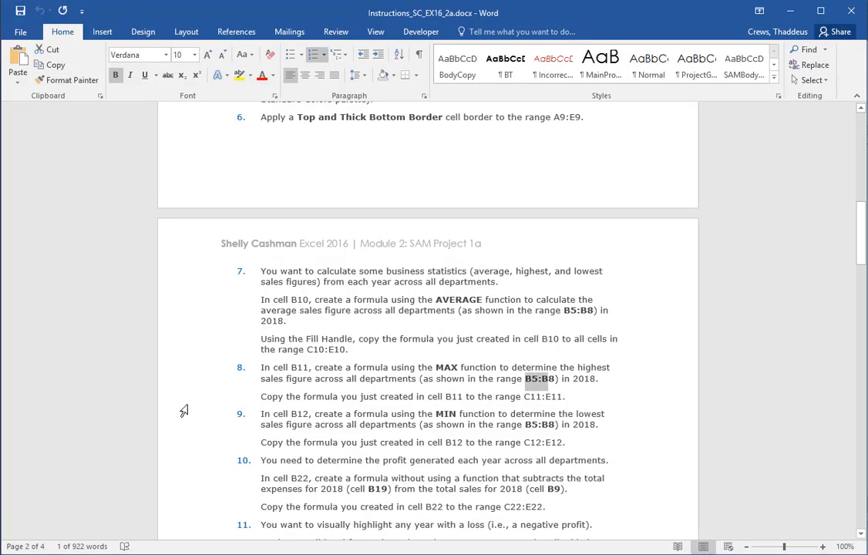
pyautogui.moveTo(179, 396); pyautogui.dragTo(194, 412)
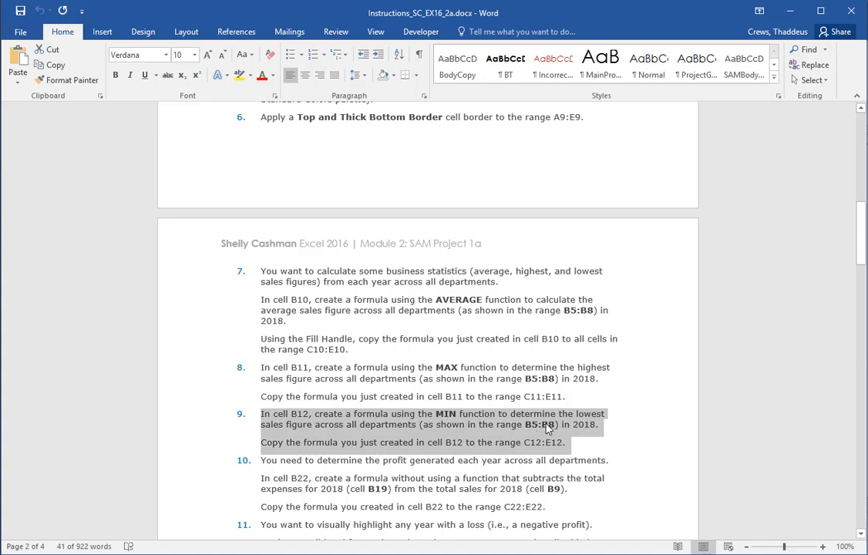
pyautogui.hotkey('alt', 'Tab')
pyautogui.click(120, 311)
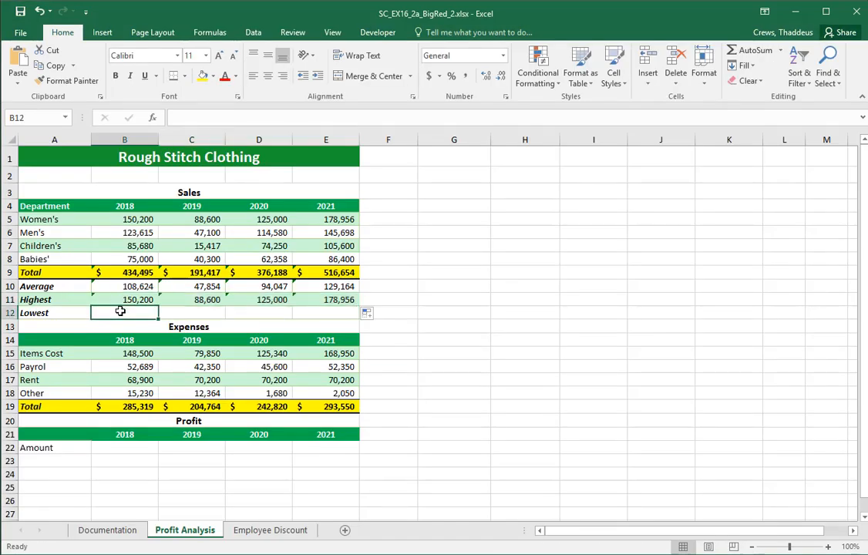
pyautogui.write('=min(')
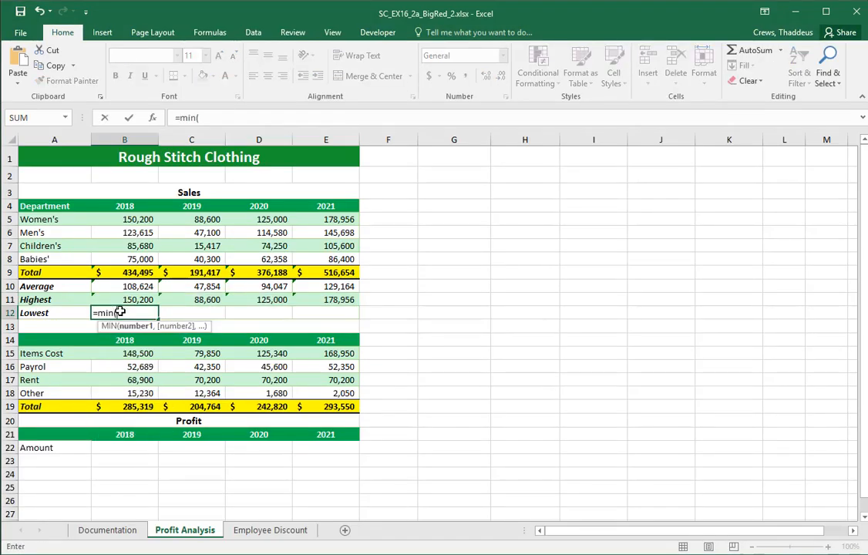
pyautogui.moveTo(120, 219); pyautogui.dragTo(137, 257)
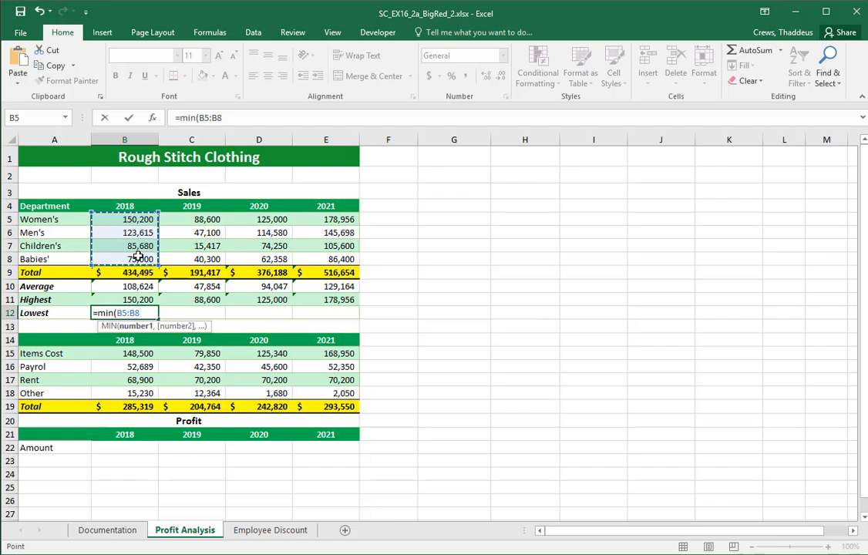
pyautogui.press('Return')
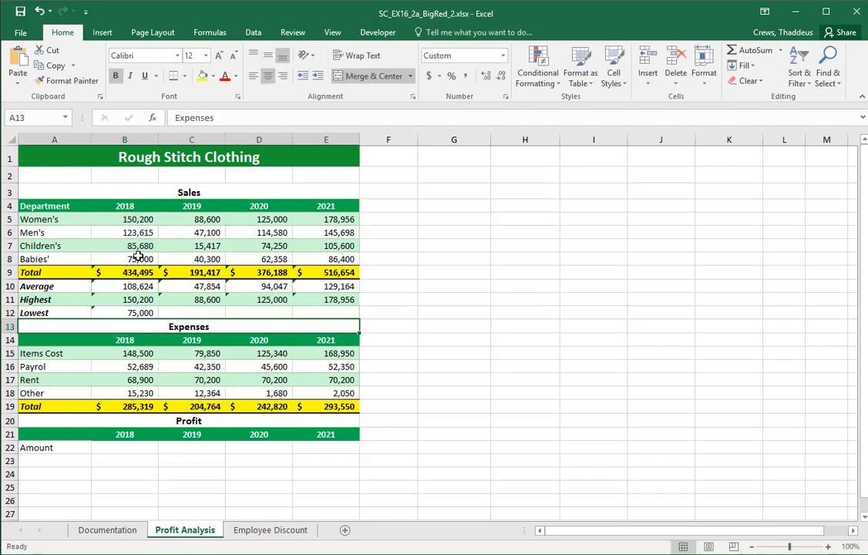
# Copy the MIN formula in B12 to the range C12:E12 with the Fill Handle.
pyautogui.click(134, 312)
pyautogui.moveTo(158, 319); pyautogui.dragTo(339, 319)
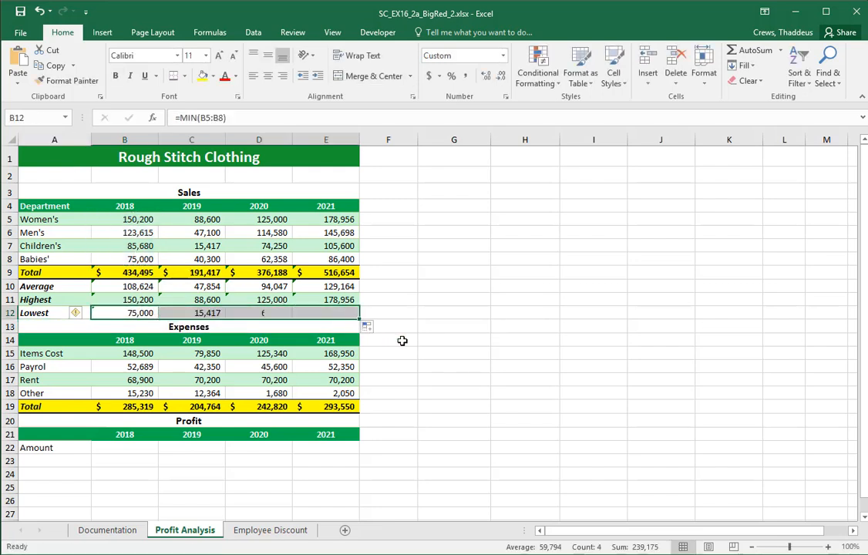
pyautogui.click(437, 356)
# Read project step 10 in the Word instructions and, in Excel, enter the 2018 profit formula =B9-B19 in cell B22.
pyautogui.hotkey('alt', 'Tab')
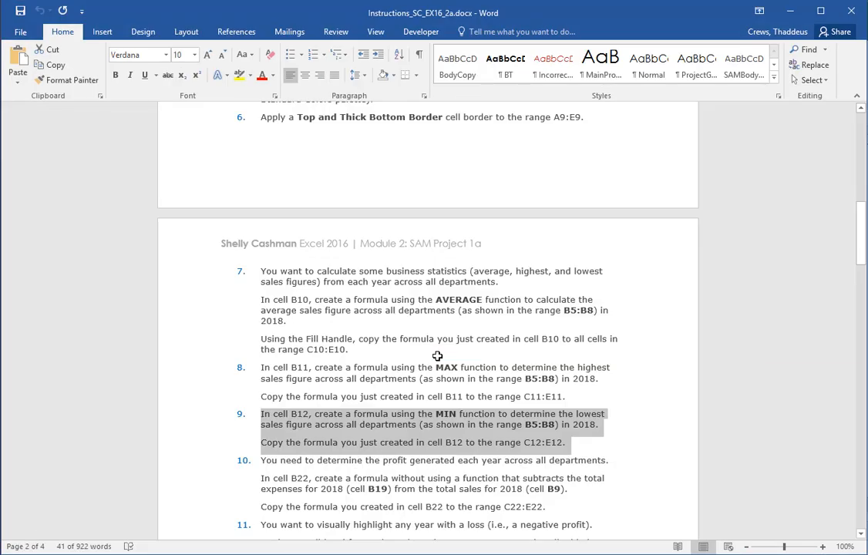
pyautogui.click(219, 460)
pyautogui.moveTo(195, 491); pyautogui.dragTo(189, 513)
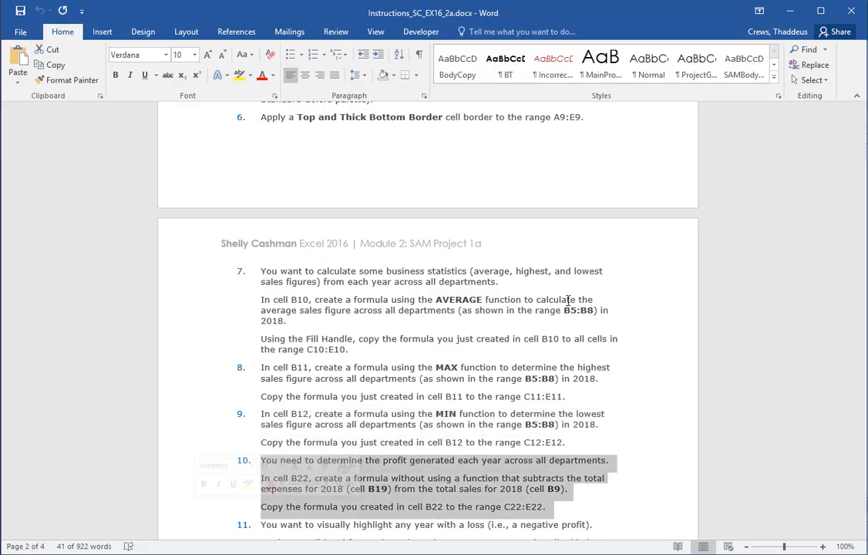
pyautogui.scroll(-3, 678, 293)
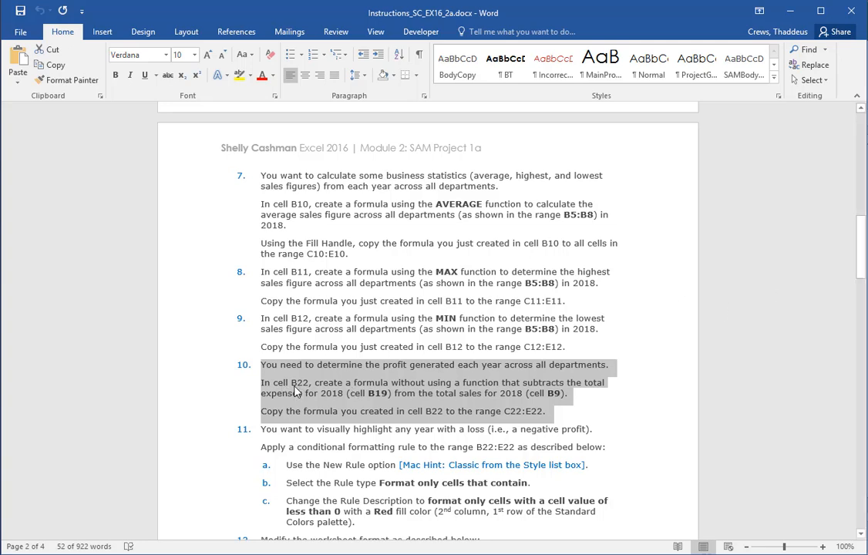
pyautogui.hotkey('alt', 'Tab')
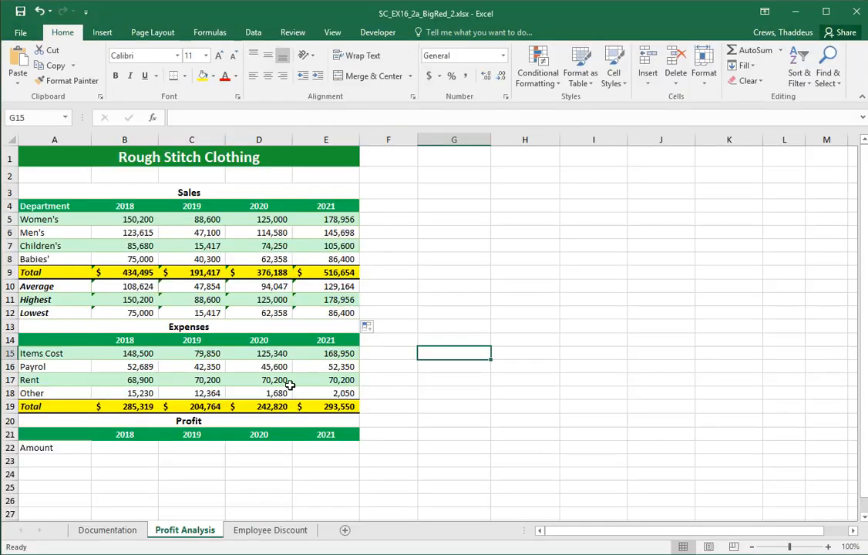
pyautogui.click(111, 447)
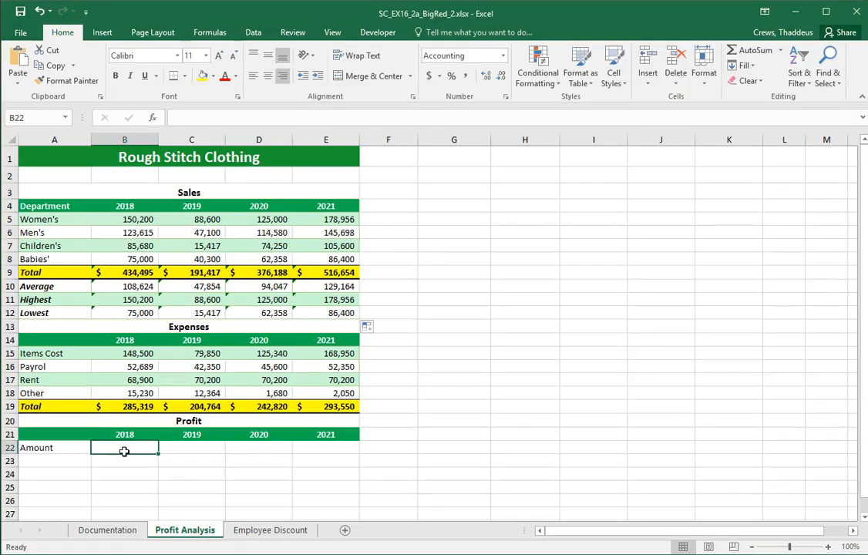
pyautogui.write('=')
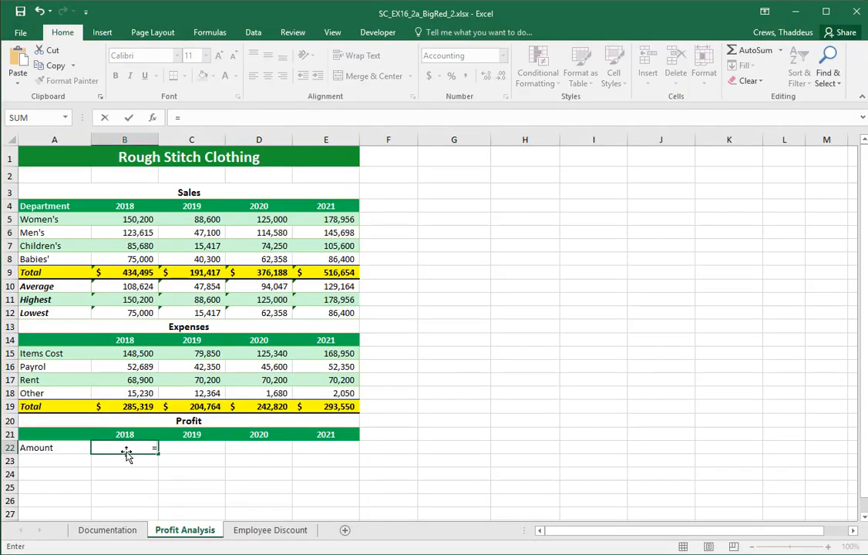
pyautogui.click(129, 272)
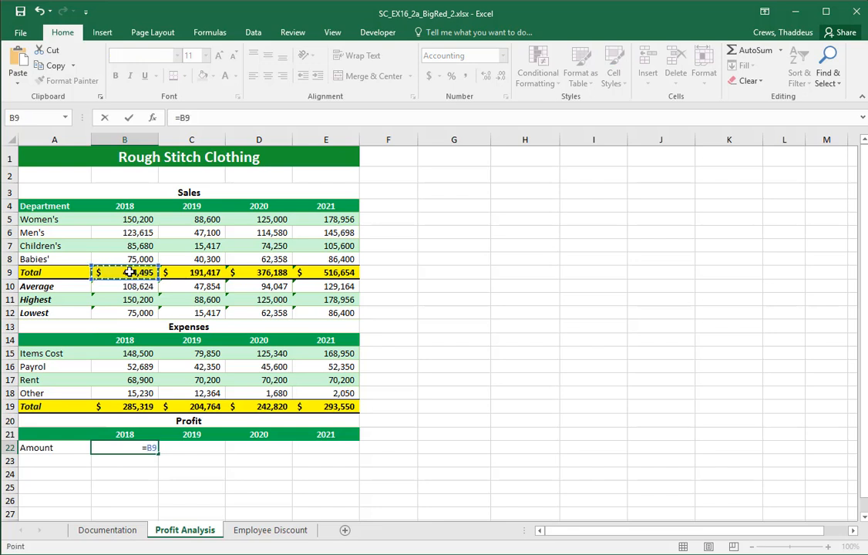
pyautogui.write('-')
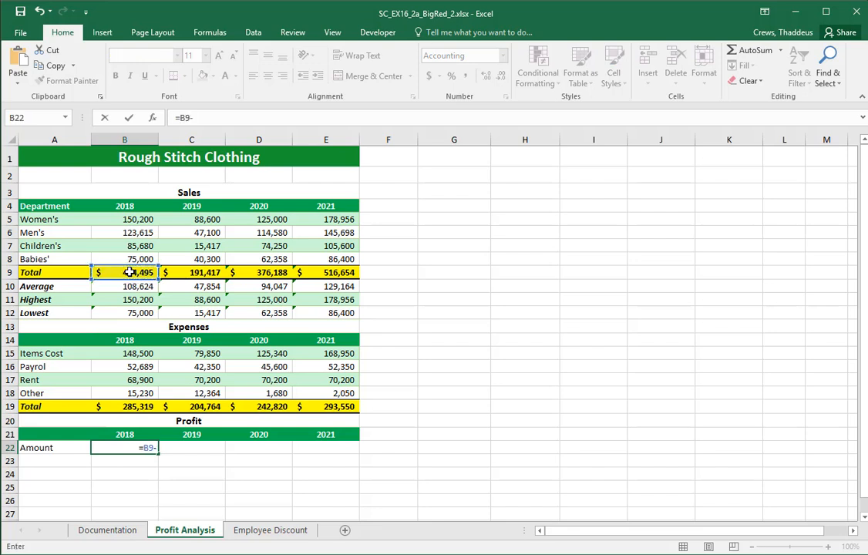
pyautogui.click(126, 406)
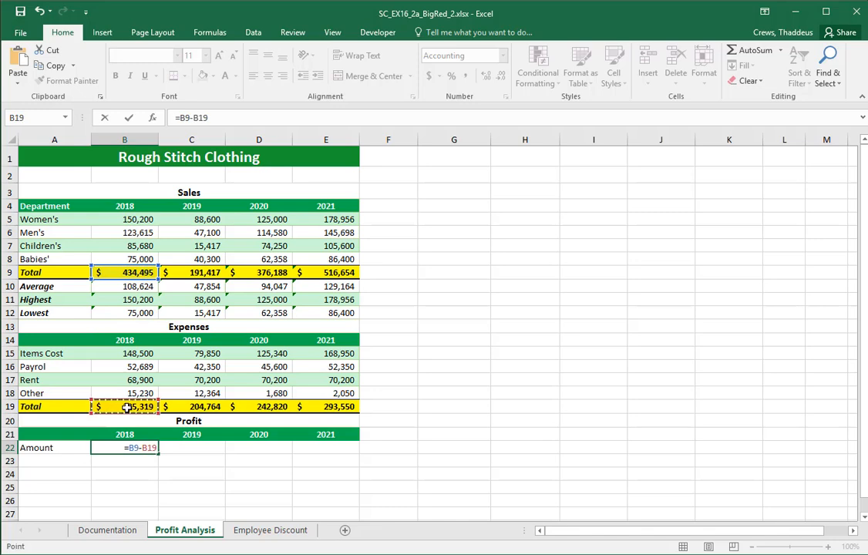
pyautogui.press('Return')
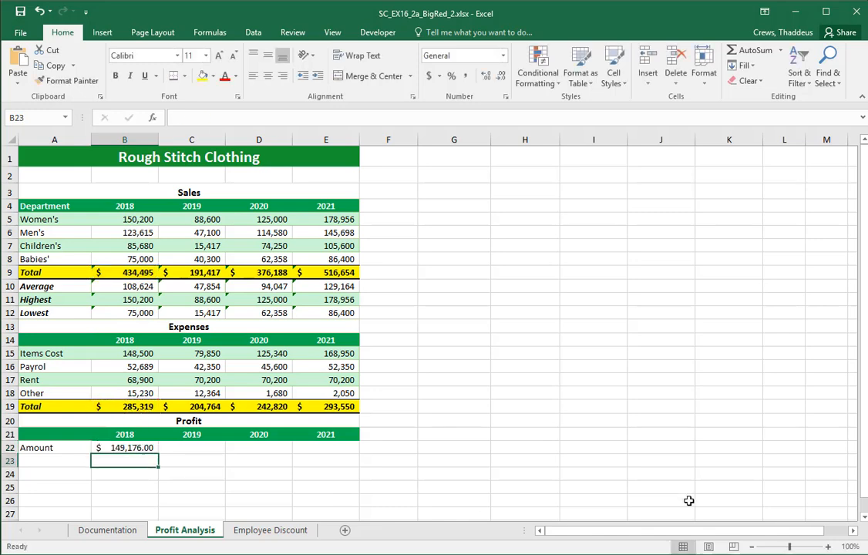
# Compare the profit formula in Excel cell B22 with the cells named in project step 10 of the Word instructions.
pyautogui.hotkey('alt', 'Tab')
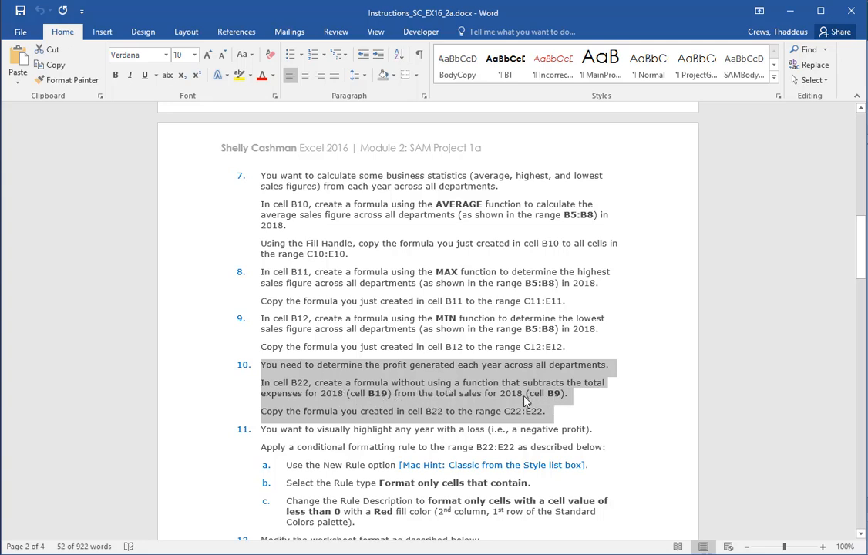
pyautogui.hotkey('alt', 'Tab')
pyautogui.click(106, 446)
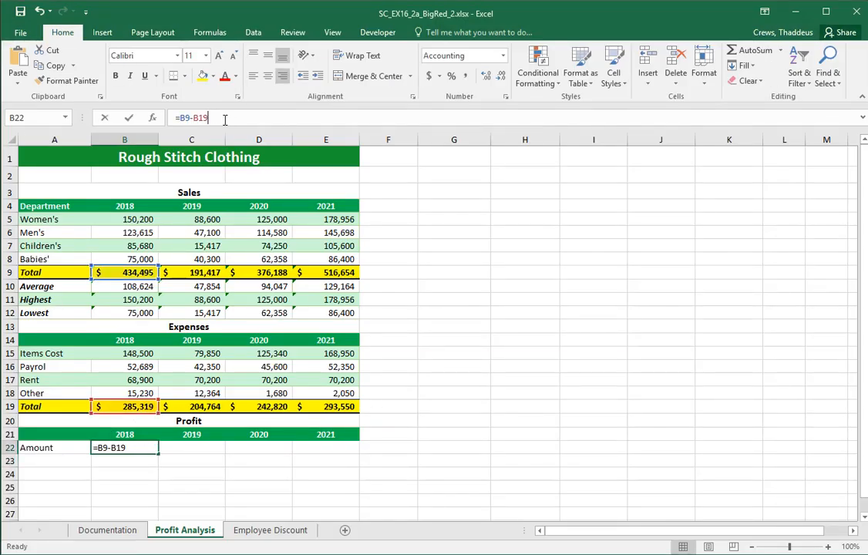
pyautogui.moveTo(227, 120); pyautogui.dragTo(177, 118)
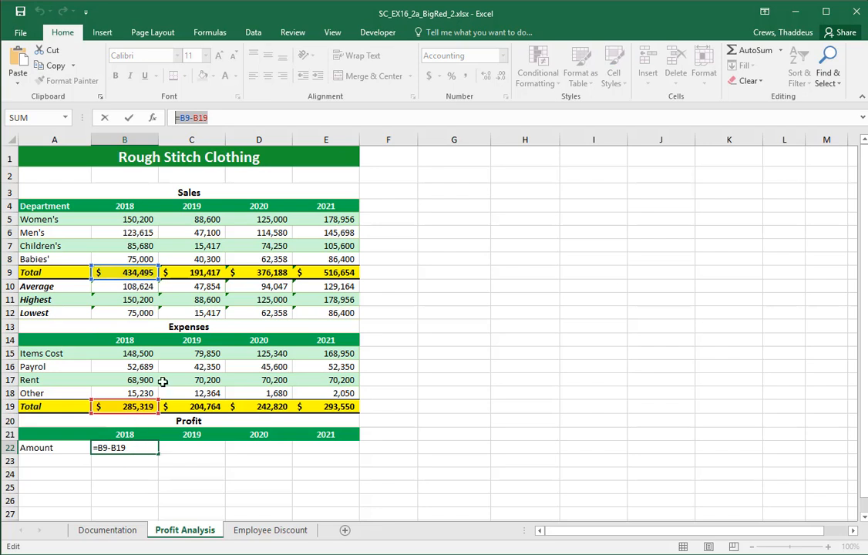
pyautogui.press('Escape')
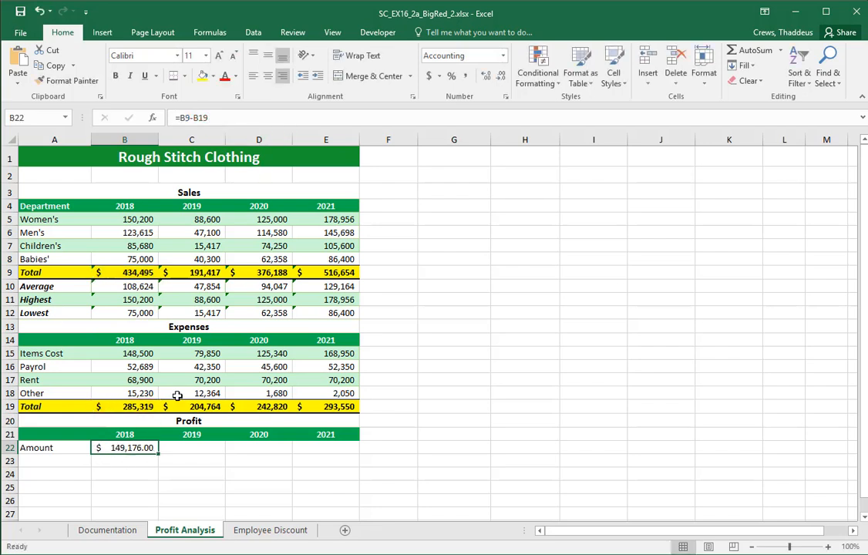
pyautogui.click(225, 118)
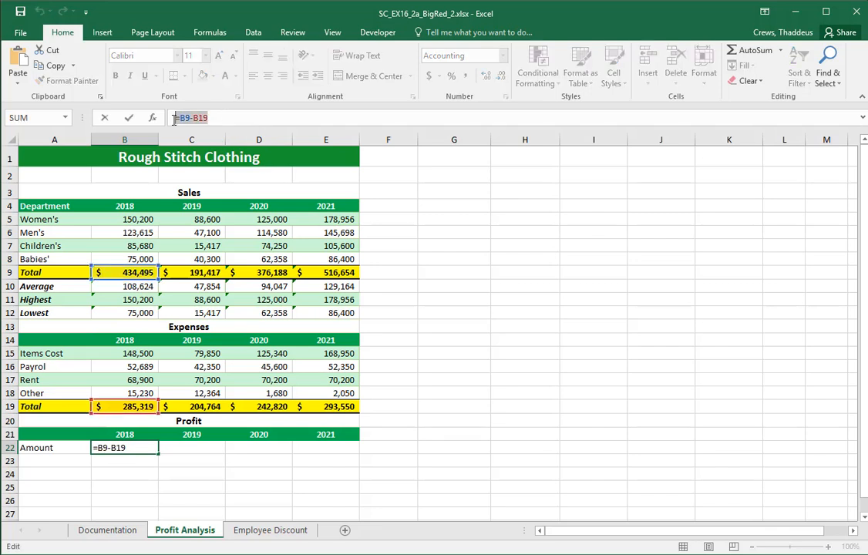
pyautogui.moveTo(166, 117); pyautogui.dragTo(224, 116)
pyautogui.hotkey('ctrl', 'Return')
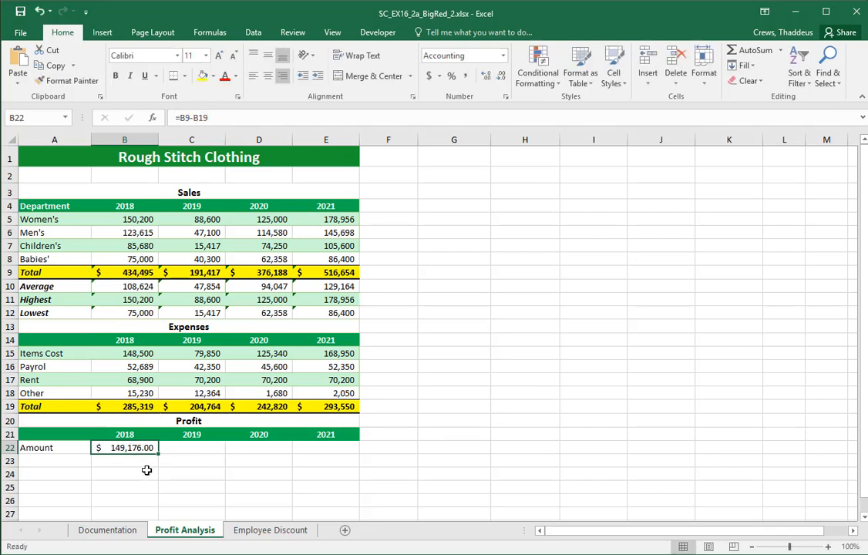
# Copy the 2018 profit formula in B22 to the range C22:E22 with the Fill Handle.
pyautogui.click(116, 487)
pyautogui.click(132, 447)
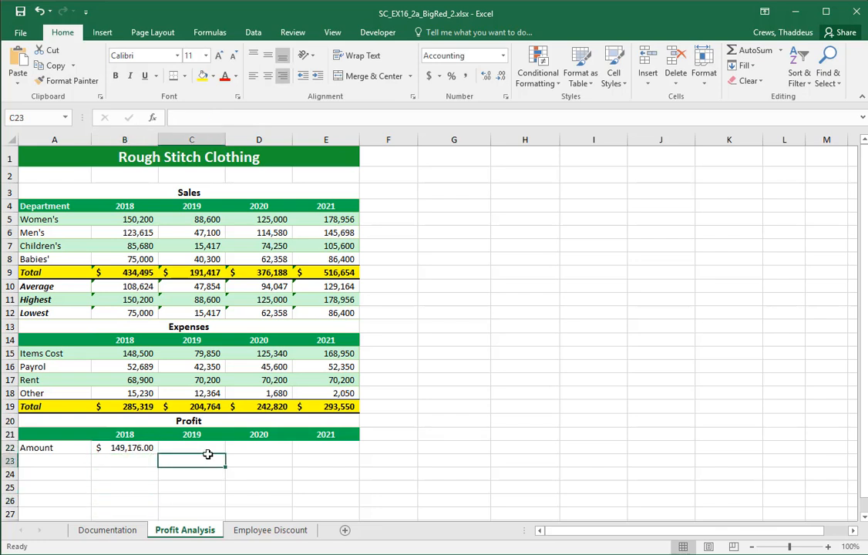
pyautogui.moveTo(191, 461); pyautogui.dragTo(137, 451)
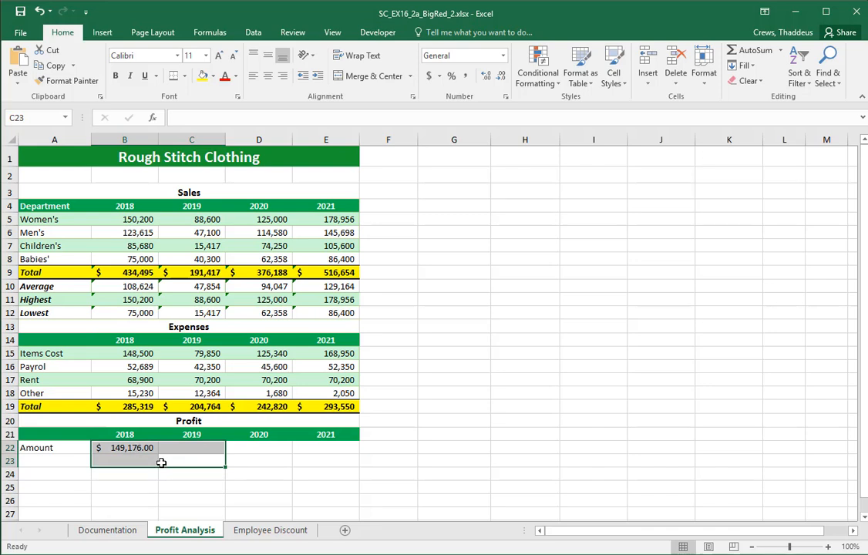
pyautogui.click(294, 501)
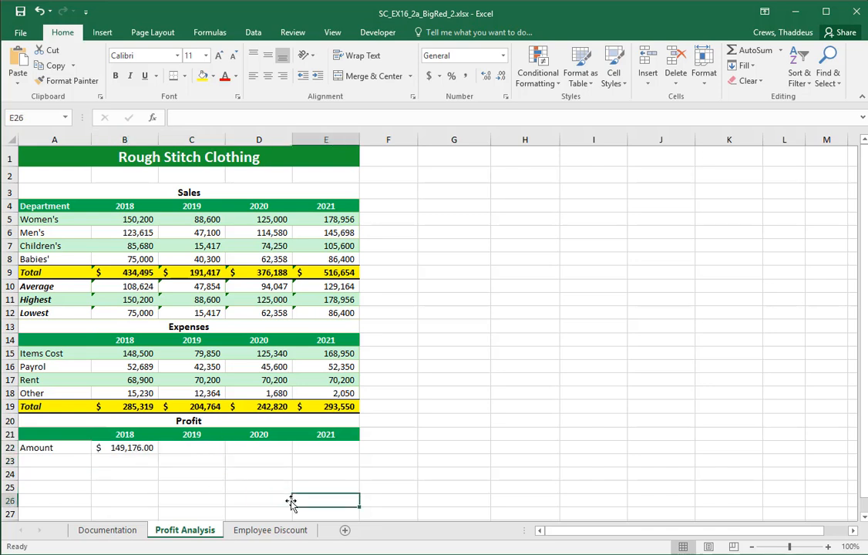
pyautogui.click(140, 451)
pyautogui.moveTo(159, 454); pyautogui.dragTo(331, 448)
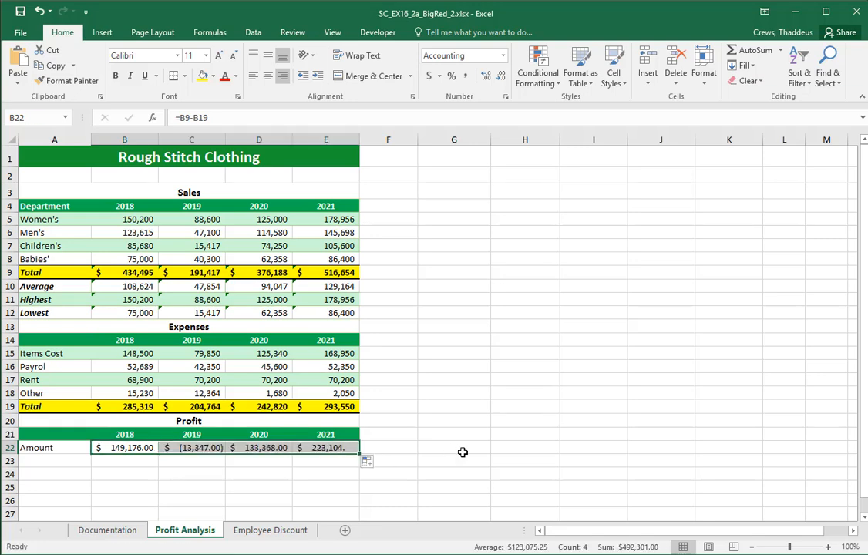
# Switch to the Word instructions, read project step 11 on highlighting years with a loss, and return to the Excel workbook.
pyautogui.hotkey('alt', 'Tab')
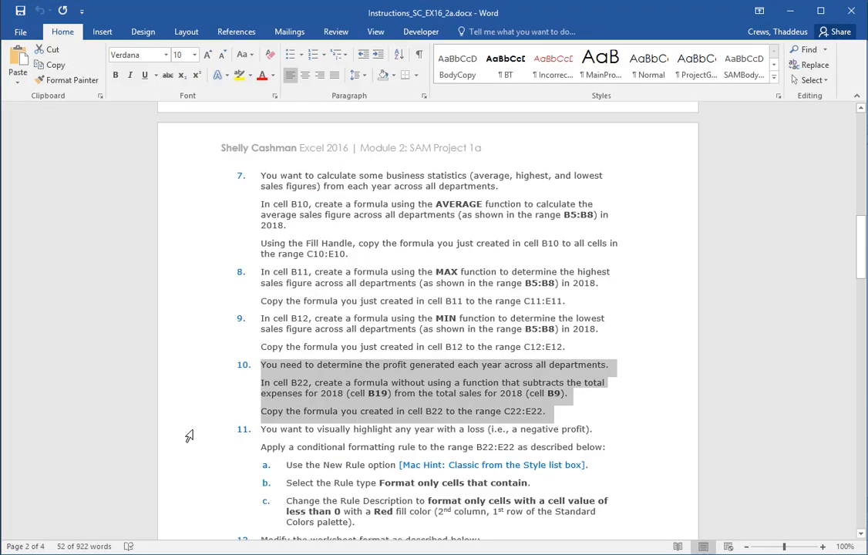
pyautogui.moveTo(189, 436); pyautogui.dragTo(185, 529)
pyautogui.scroll(-3, 681, 327)
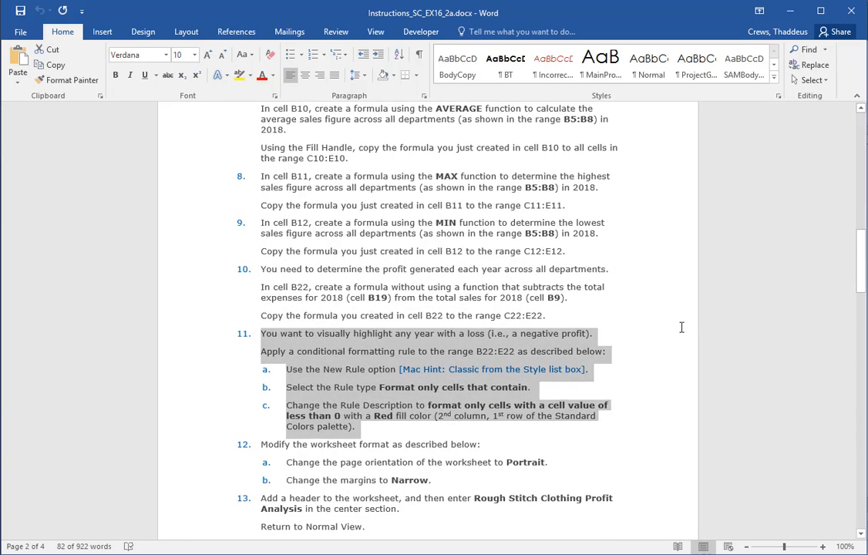
pyautogui.hotkey('alt', 'Tab')
pyautogui.hotkey('alt', 'Tab')
pyautogui.hotkey('alt', 'Tab')
pyautogui.hotkey('alt', 'Tab')
pyautogui.hotkey('alt', 'Tab')
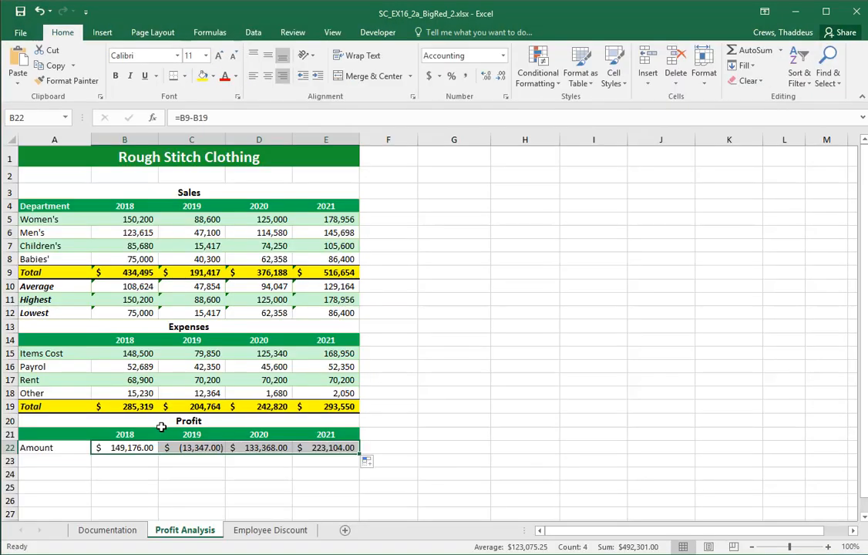
# Create a new conditional formatting rule for the range B22:E22 with the rule type Format only cells that contain.
pyautogui.moveTo(118, 447); pyautogui.dragTo(319, 447)
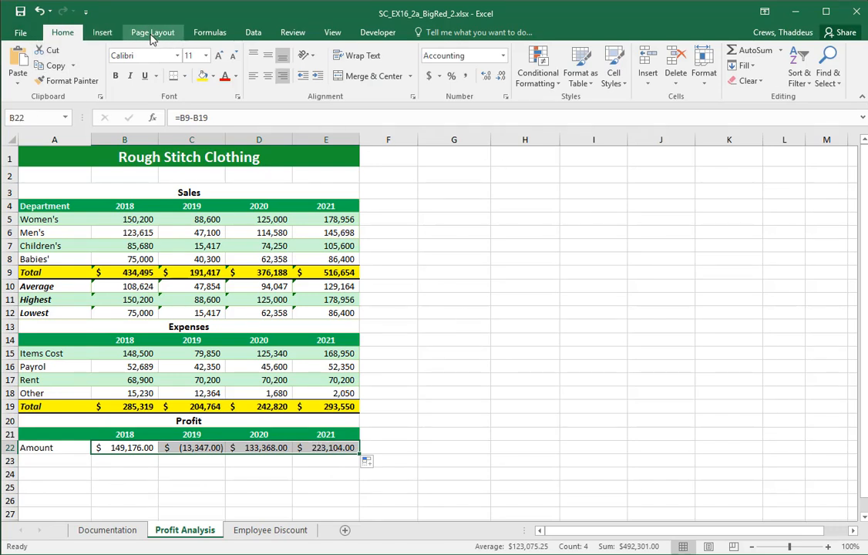
pyautogui.click(103, 33)
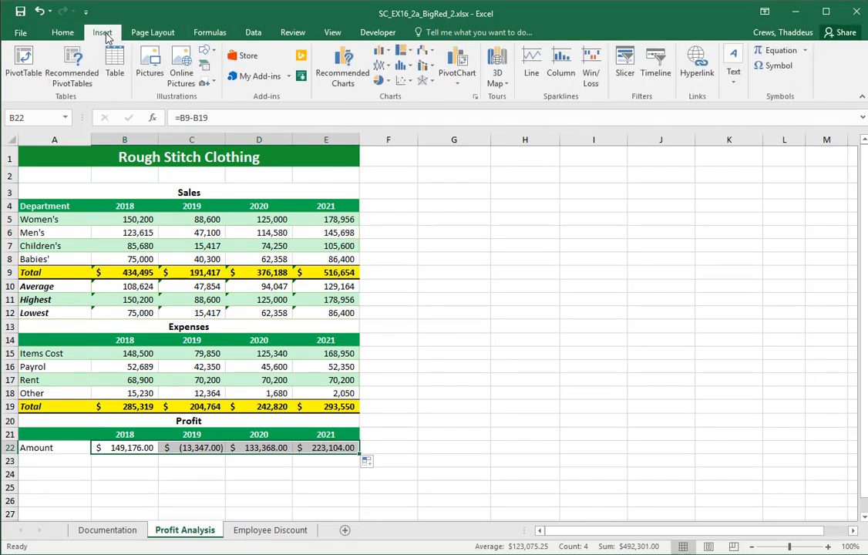
pyautogui.click(74, 36)
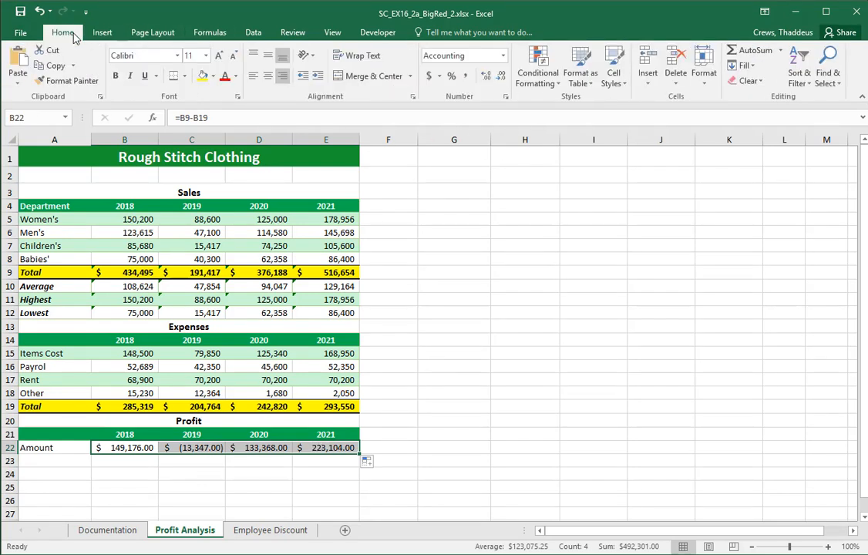
pyautogui.click(543, 88)
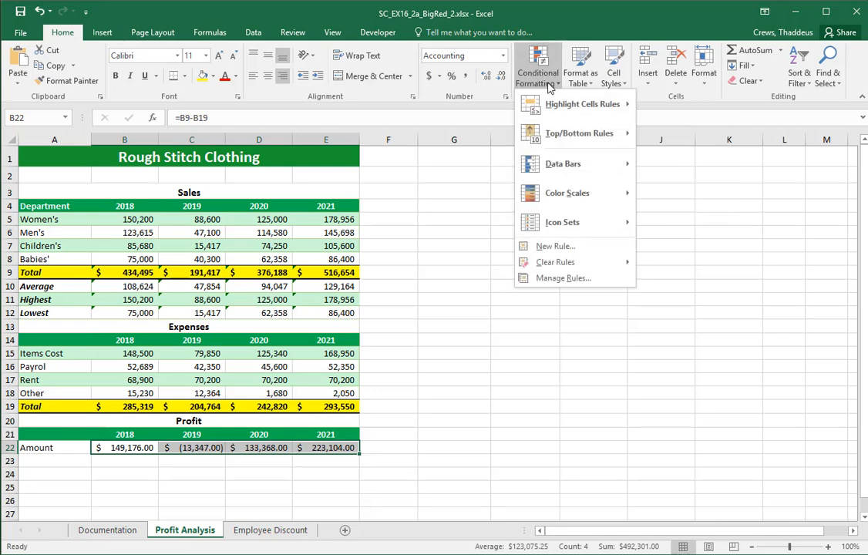
pyautogui.hotkey('alt', 'Tab')
pyautogui.hotkey('alt', 'Tab')
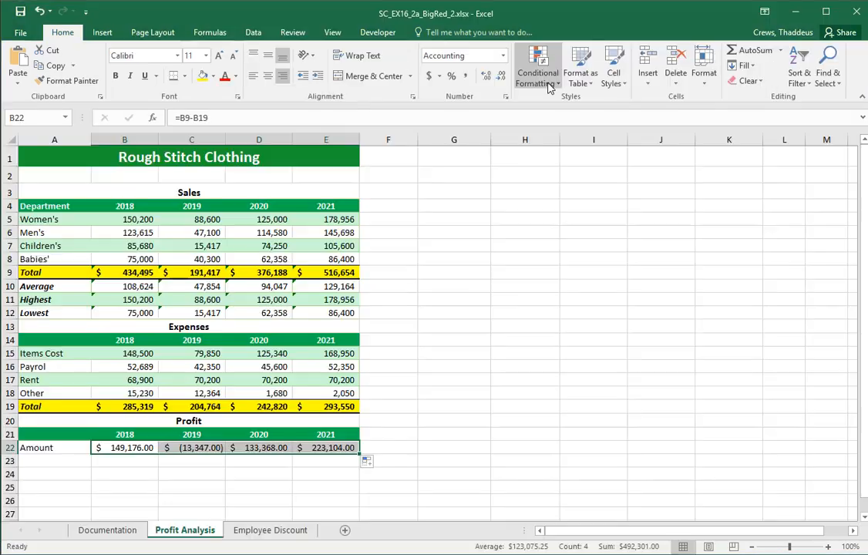
pyautogui.click(547, 82)
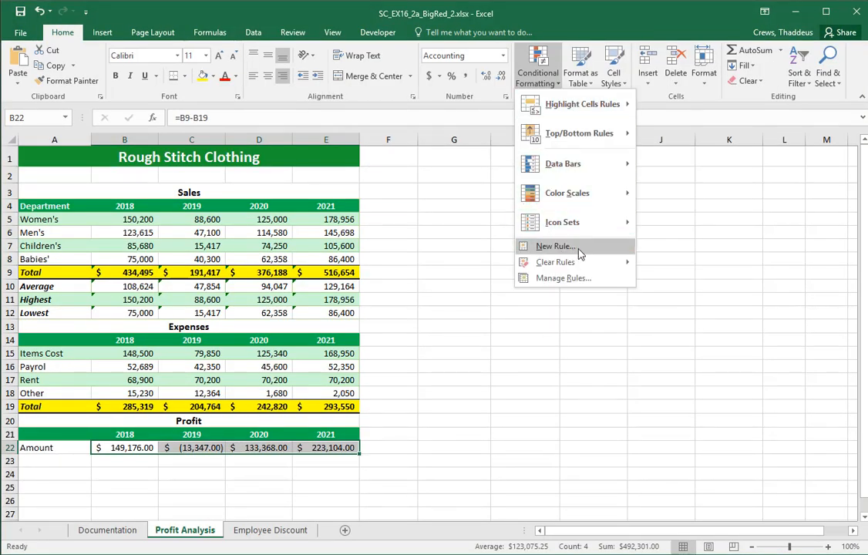
pyautogui.click(580, 253)
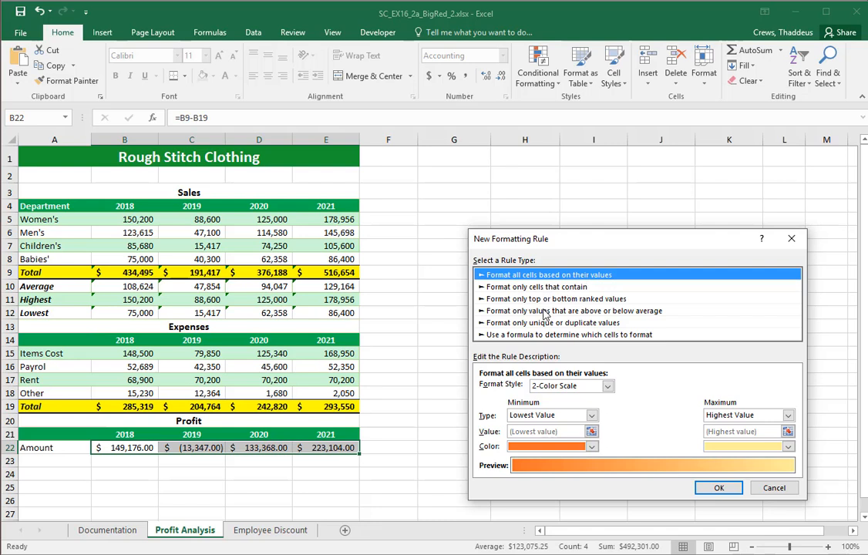
pyautogui.click(555, 289)
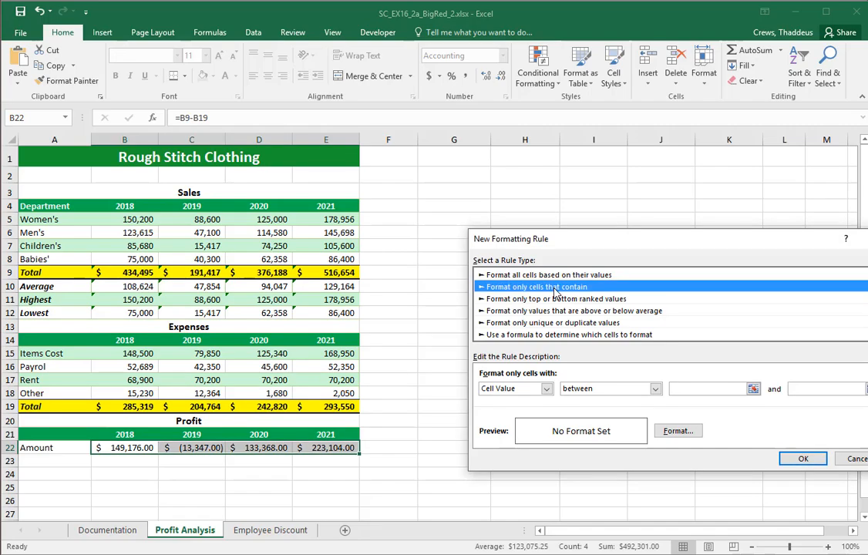
# Recheck project step 11 in the Word instructions and, in Excel, set the rule's condition to Cell Value less than 0.
pyautogui.hotkey('alt', 'Tab')
pyautogui.hotkey('alt', 'Tab')
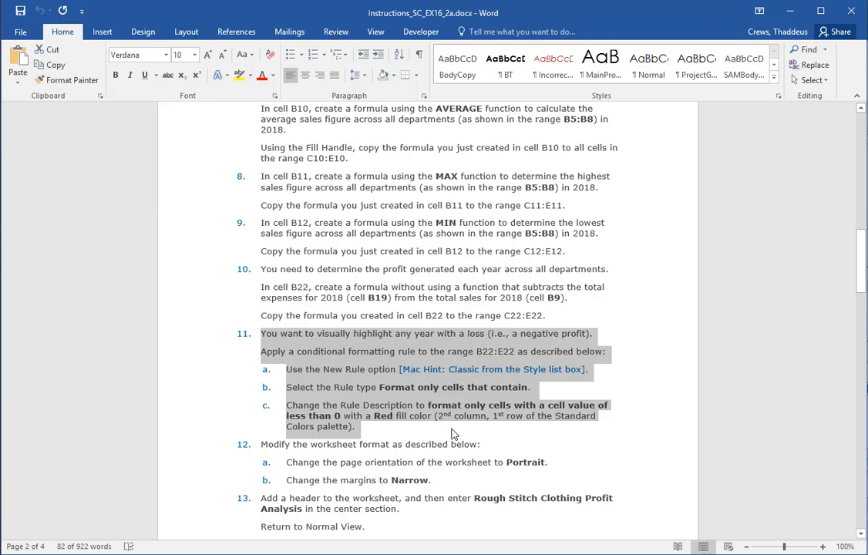
pyautogui.hotkey('alt', 'Tab')
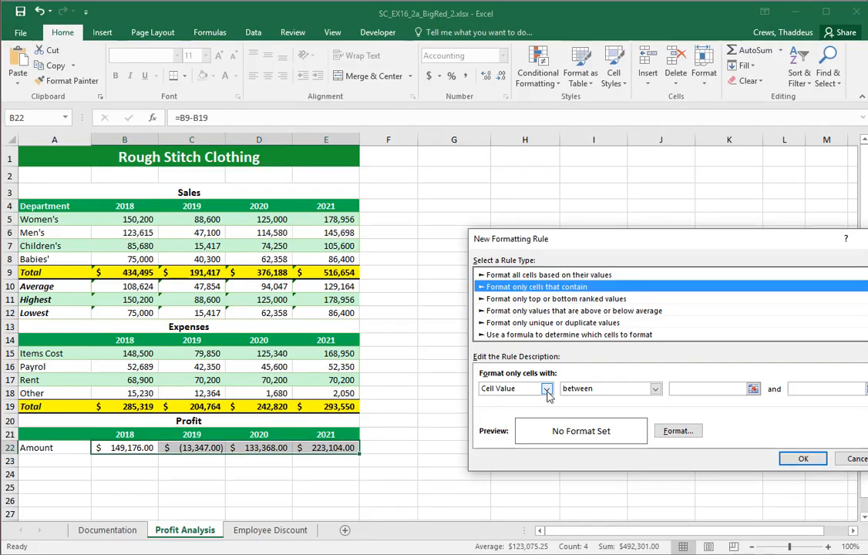
pyautogui.click(654, 389)
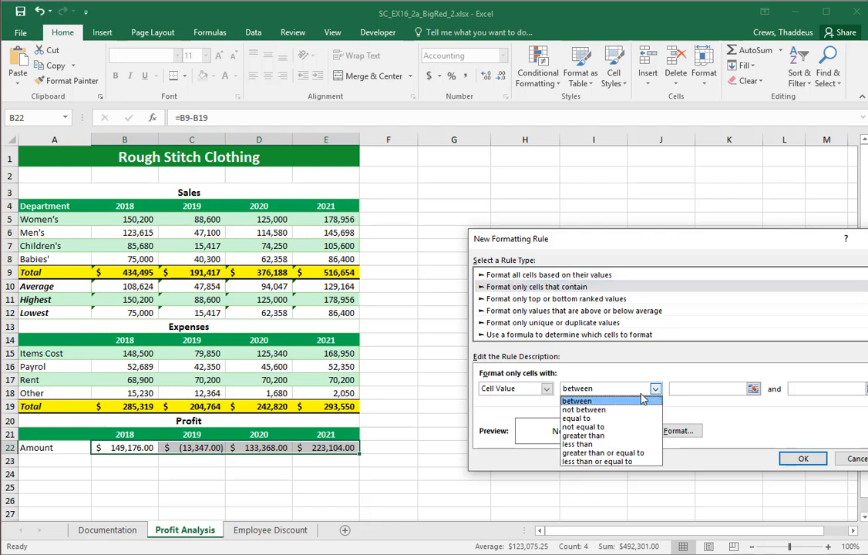
pyautogui.click(584, 445)
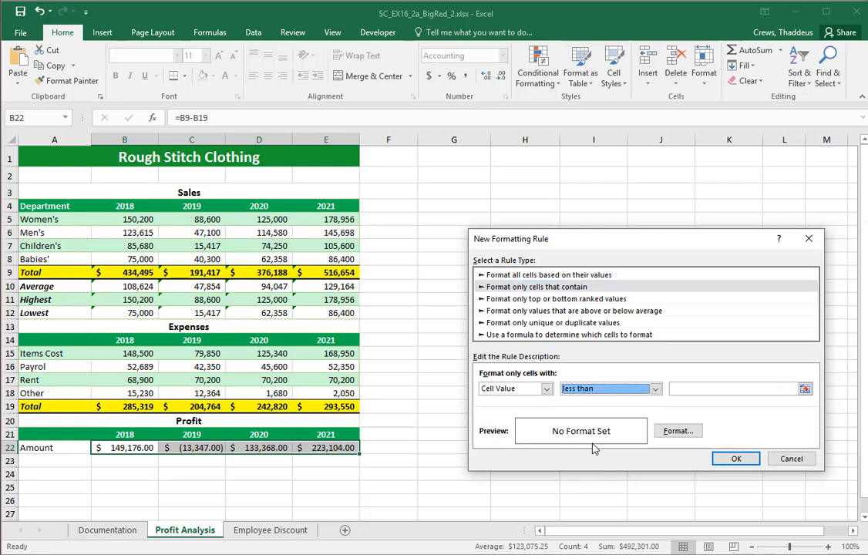
pyautogui.click(715, 389)
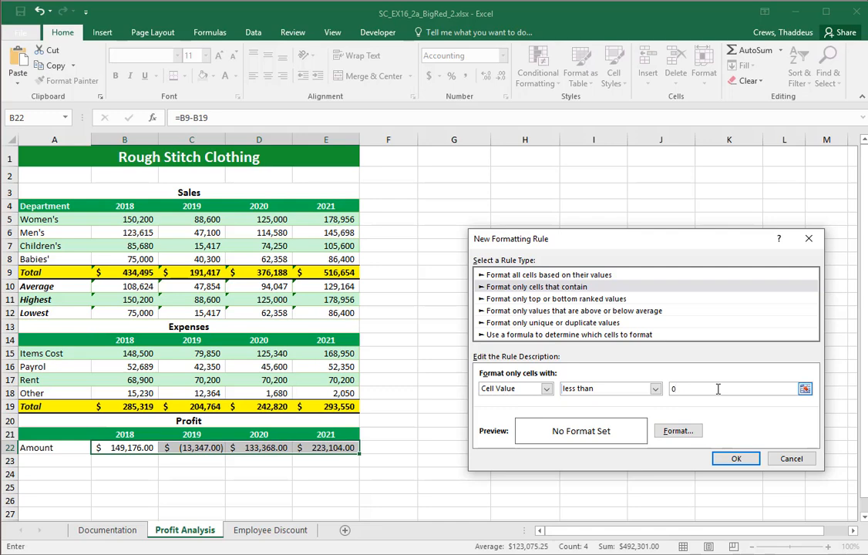
# Give the rule a Red fill from the standard colors and apply it to the selected profit cells.
pyautogui.click(680, 433)
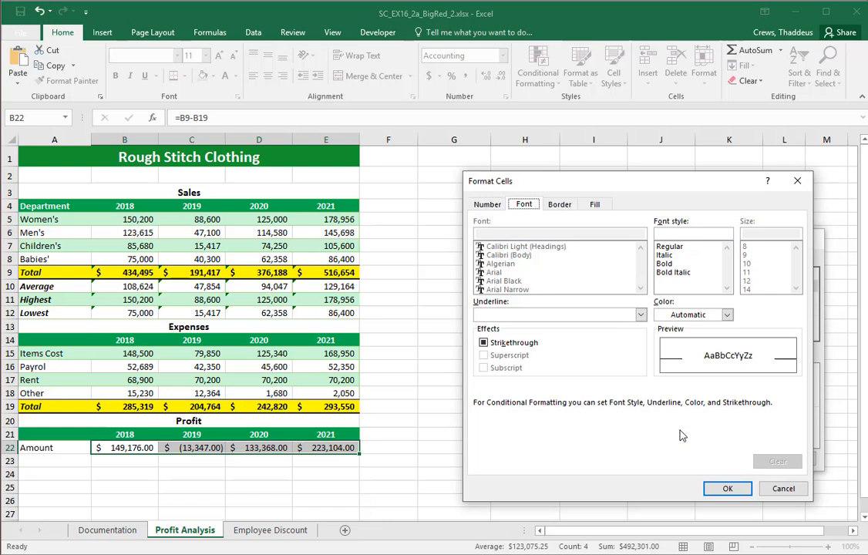
pyautogui.click(595, 205)
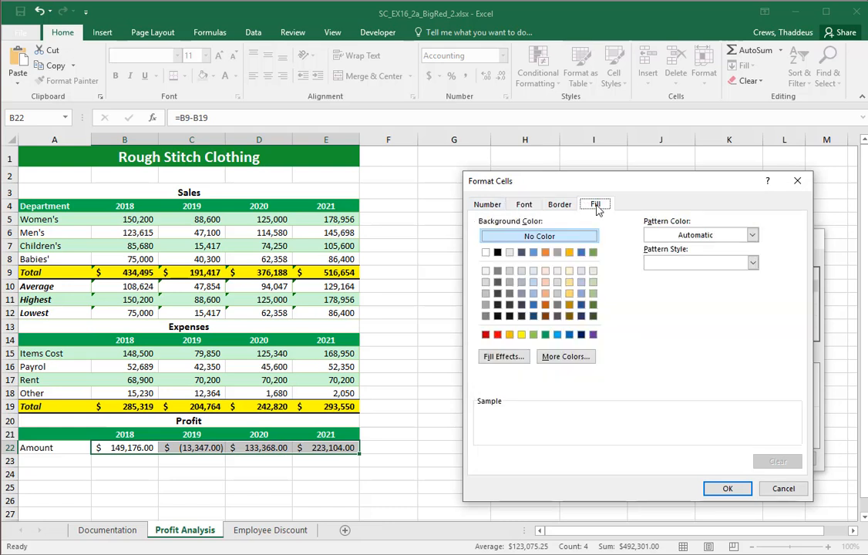
pyautogui.click(497, 335)
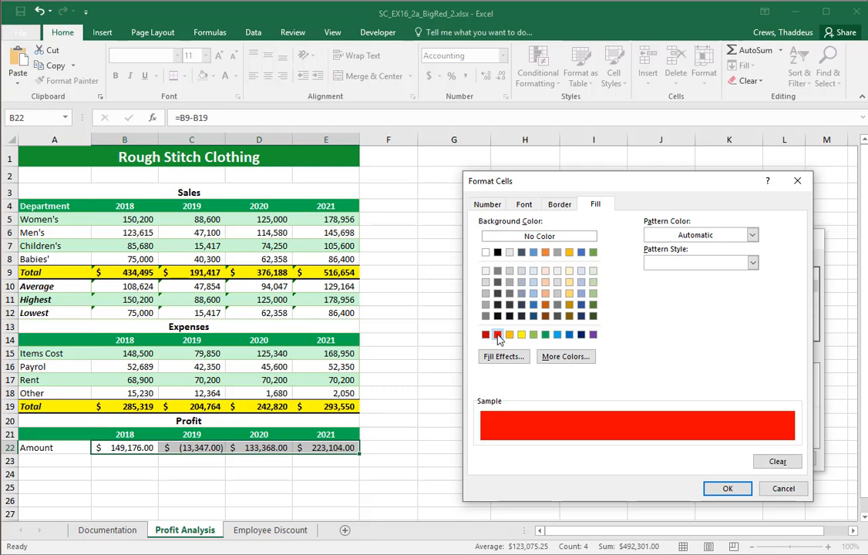
pyautogui.click(725, 487)
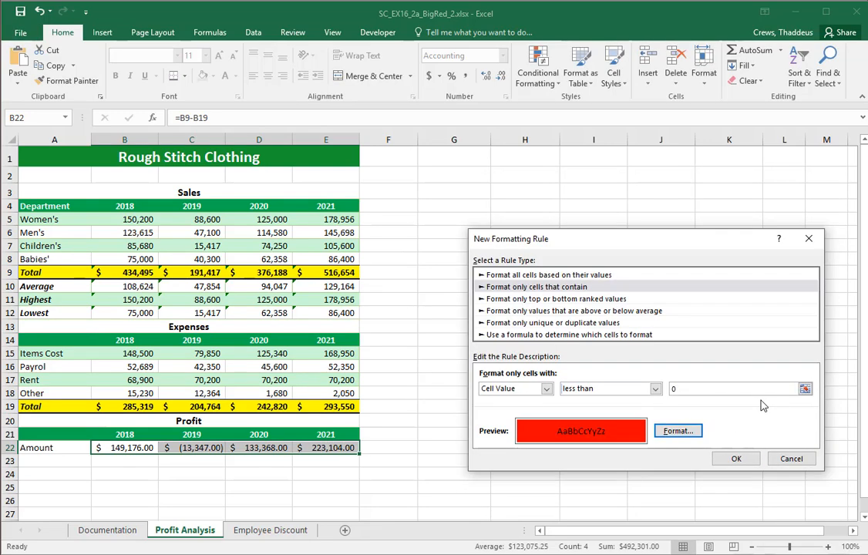
pyautogui.click(736, 458)
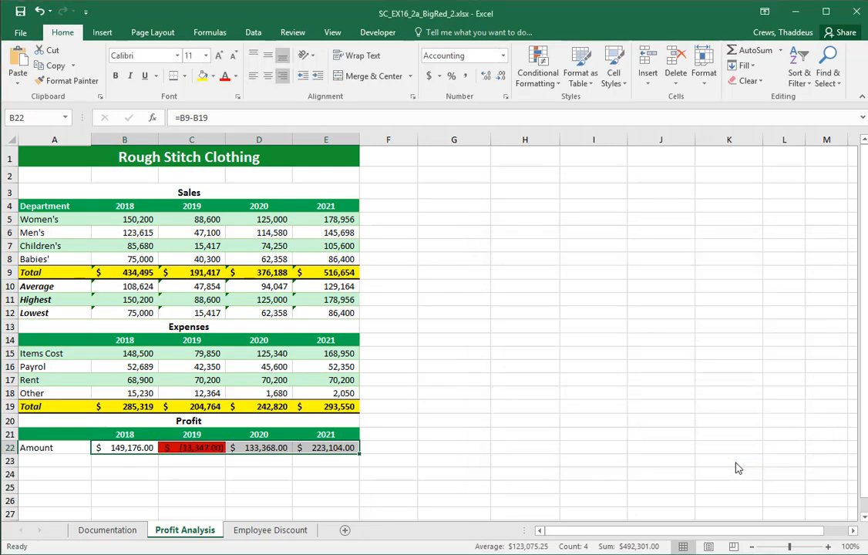
# Compare the profit row's red highlighting in Excel with project step 11 in the Word instructions, and read project step 12.
pyautogui.hotkey('alt', 'Tab')
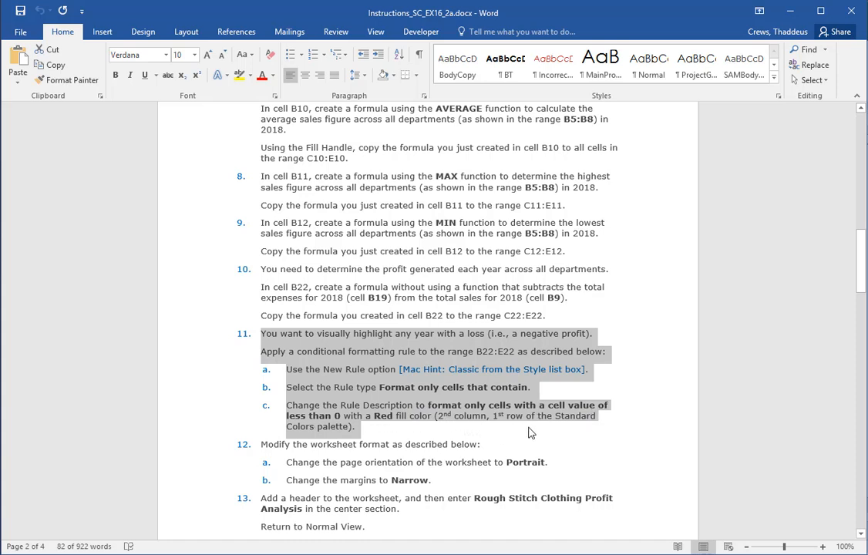
pyautogui.hotkey('alt', 'Tab')
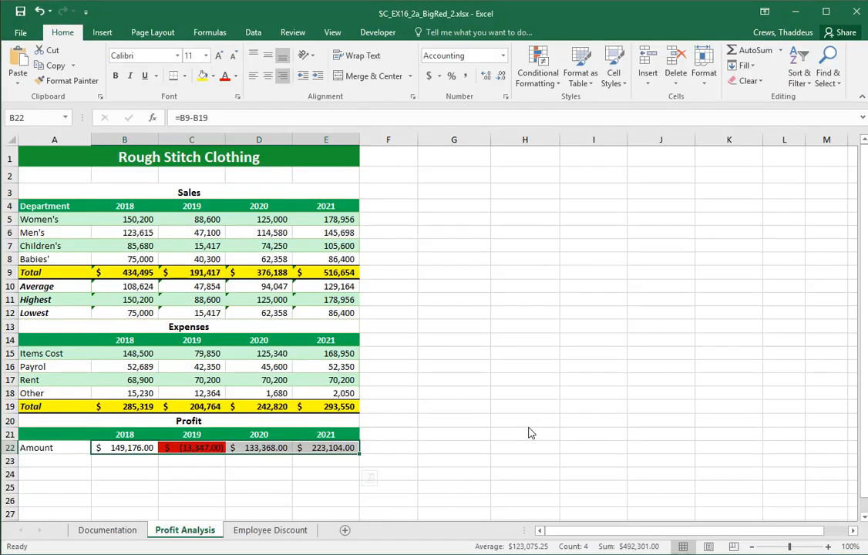
pyautogui.hotkey('alt', 'Tab')
pyautogui.moveTo(181, 452); pyautogui.dragTo(183, 483)
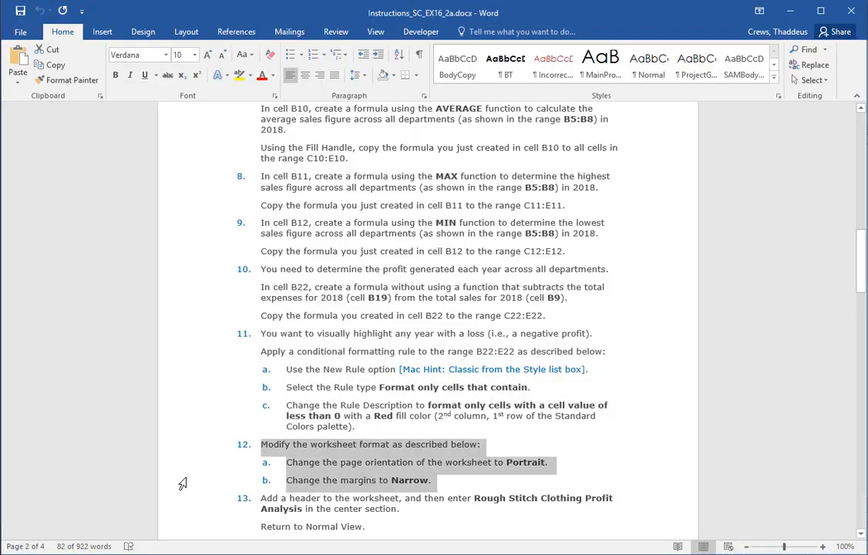
pyautogui.hotkey('alt', 'Tab')
pyautogui.click(454, 420)
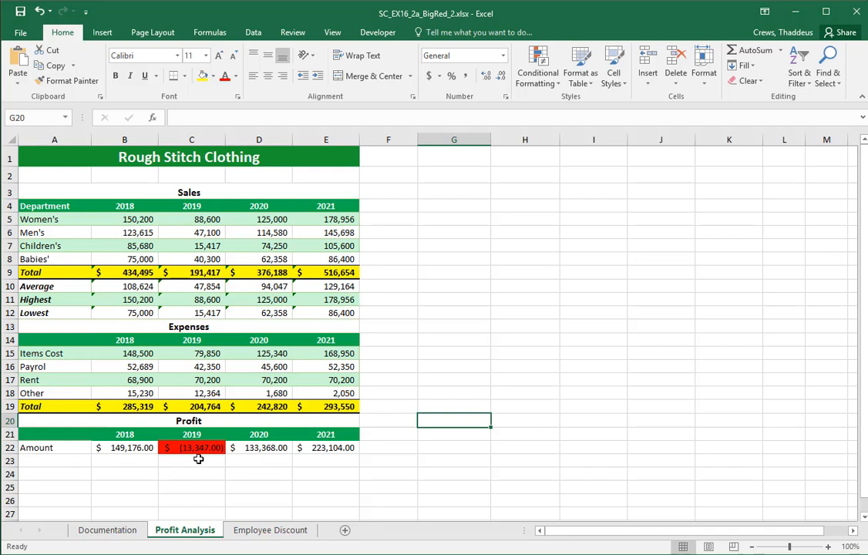
pyautogui.hotkey('alt', 'Tab')
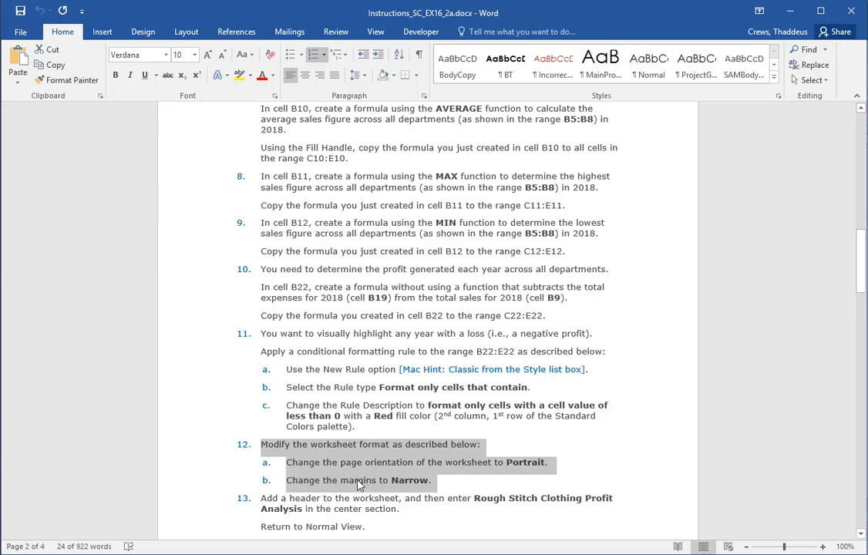
pyautogui.hotkey('alt', 'Tab')
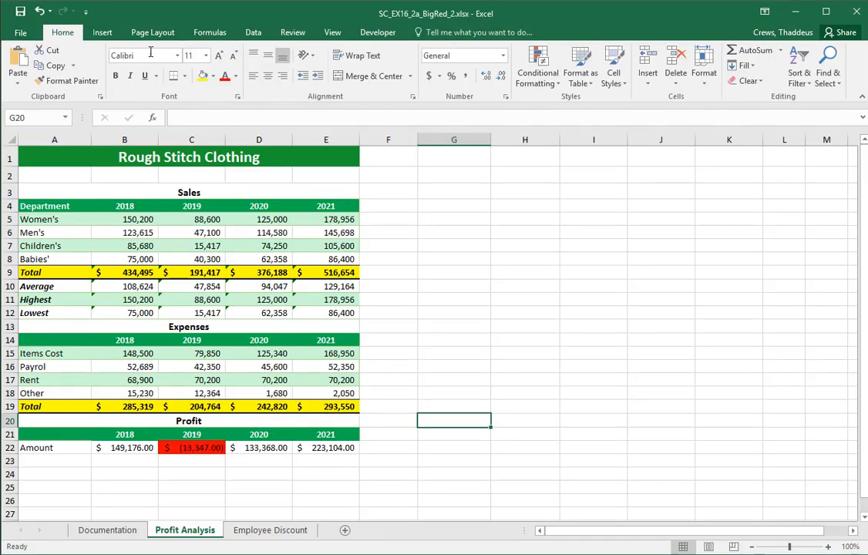
# Check project step 12 in the Word instructions and, in Excel, set the worksheet's page orientation to Portrait and its margins to Narrow.
pyautogui.click(172, 32)
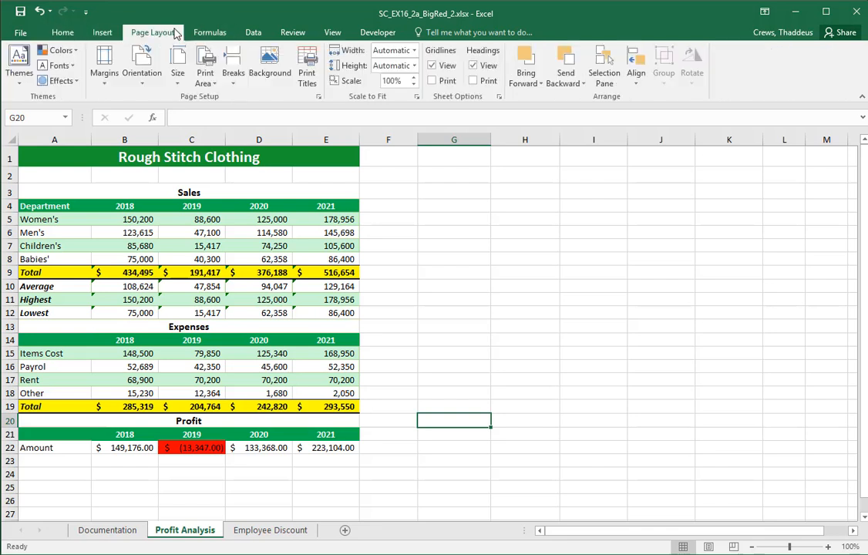
pyautogui.click(143, 77)
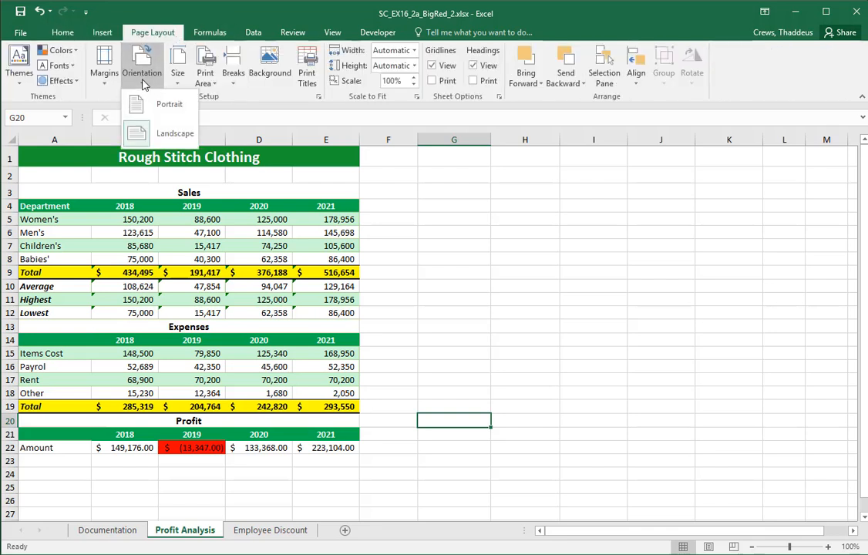
pyautogui.hotkey('alt', 'Tab')
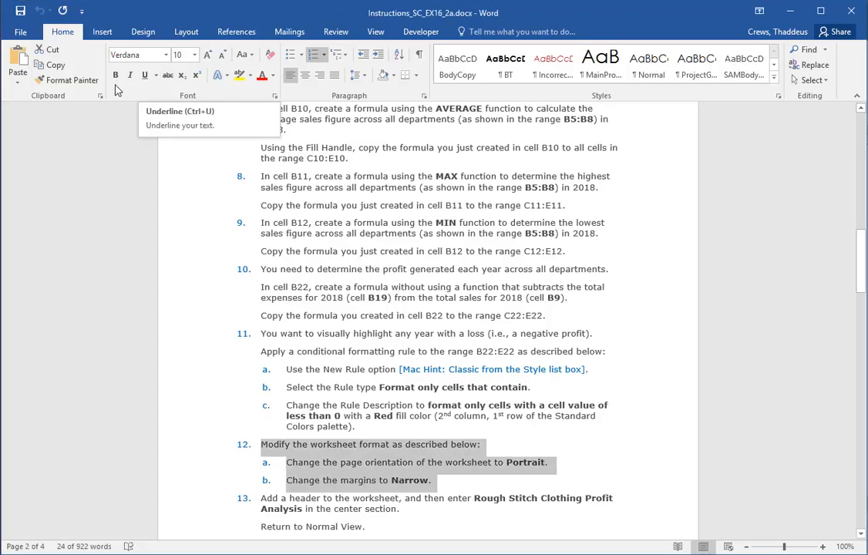
pyautogui.hotkey('alt', 'Tab')
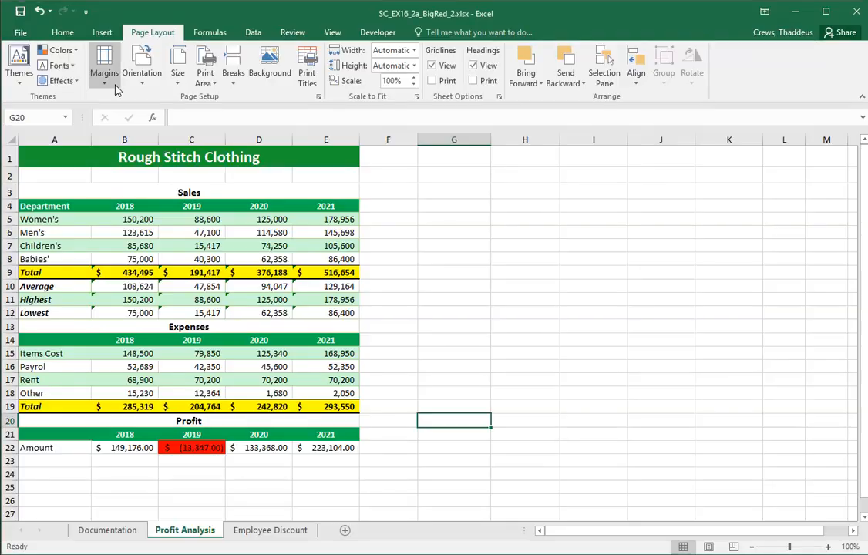
pyautogui.click(112, 85)
pyautogui.click(145, 83)
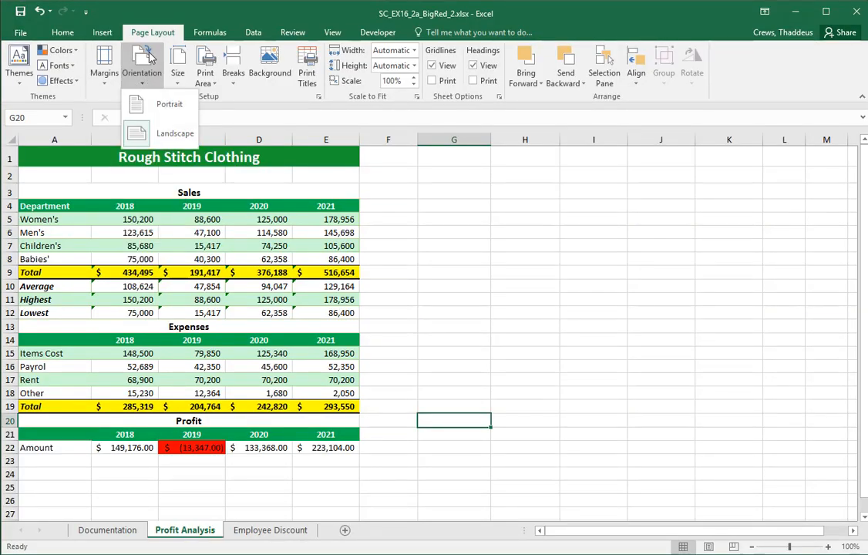
pyautogui.click(137, 104)
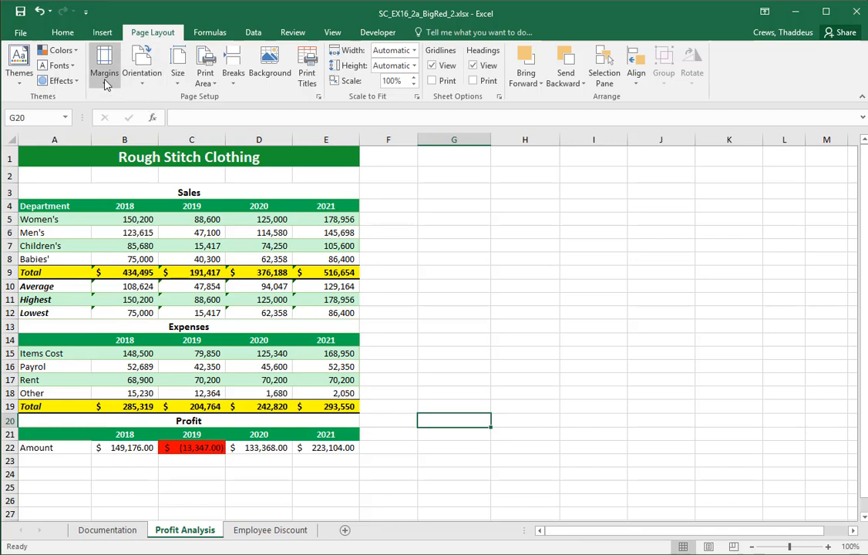
pyautogui.click(108, 84)
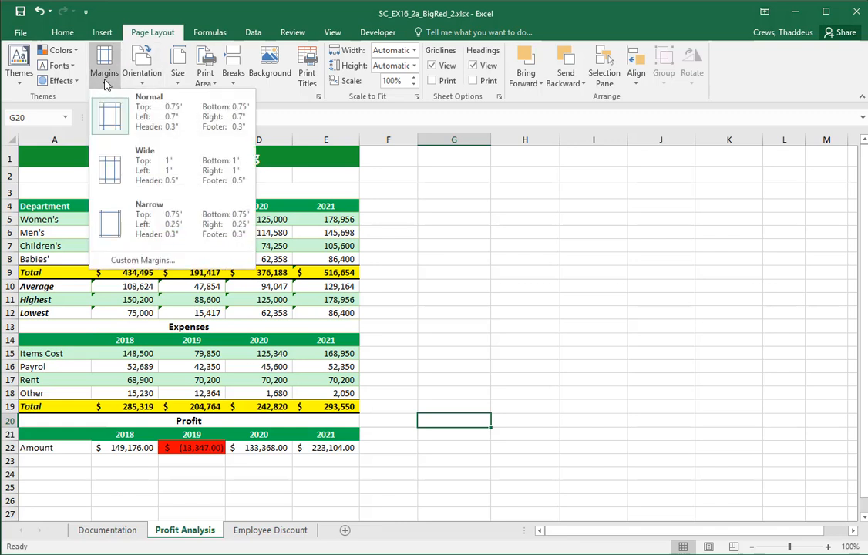
pyautogui.click(137, 221)
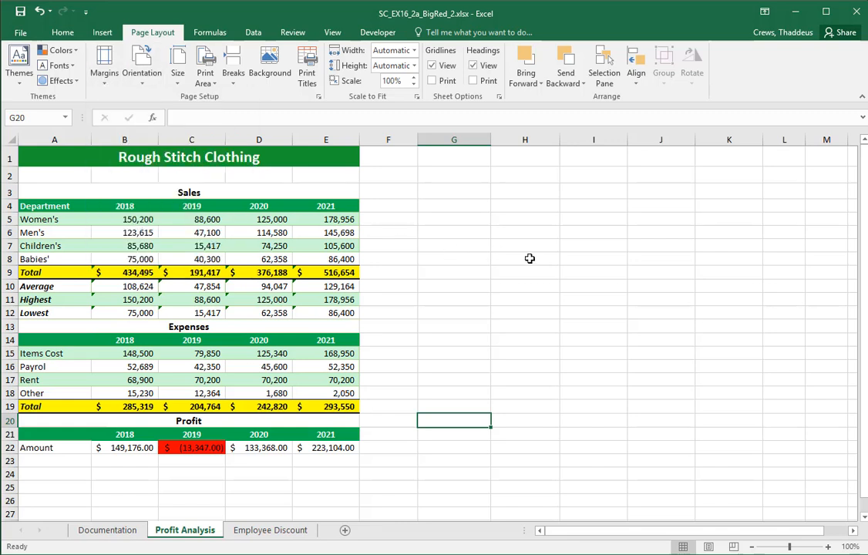
# Switch to the Word instructions, read project step 13 and copy the header text Rough Stitch Clothing Profit Analysis.
pyautogui.hotkey('alt', 'Tab')
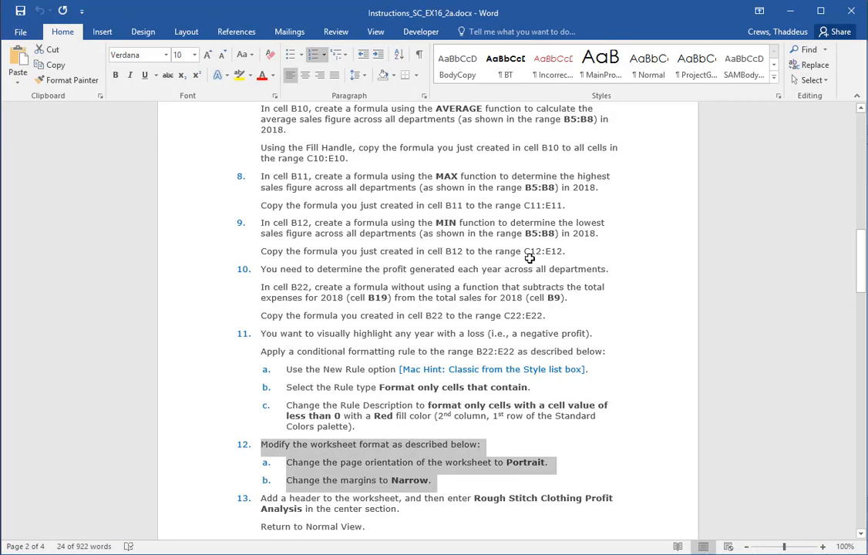
pyautogui.scroll(-3, 529, 258)
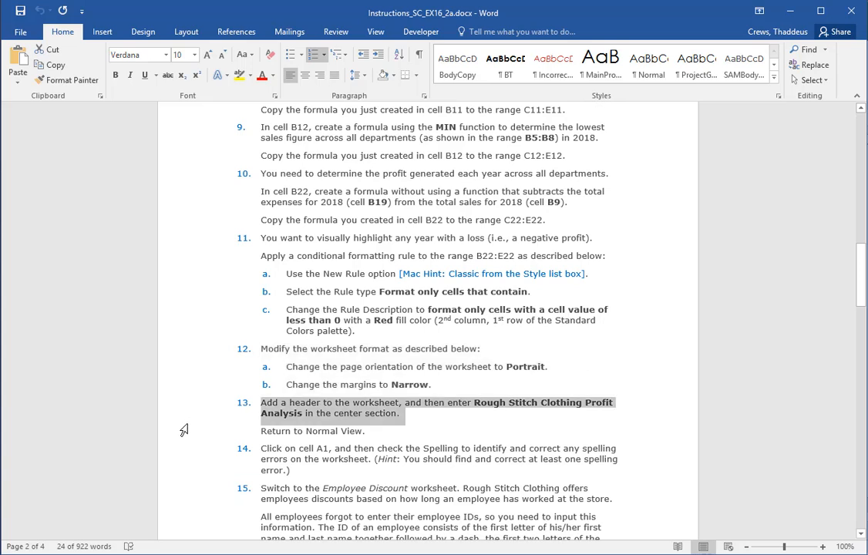
pyautogui.moveTo(187, 425); pyautogui.dragTo(184, 429)
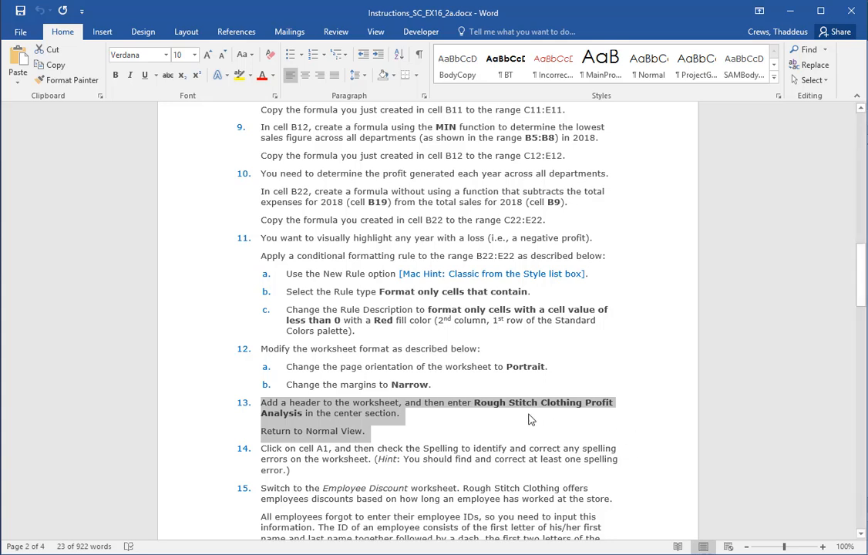
pyautogui.click(475, 407)
pyautogui.moveTo(474, 408); pyautogui.dragTo(269, 419)
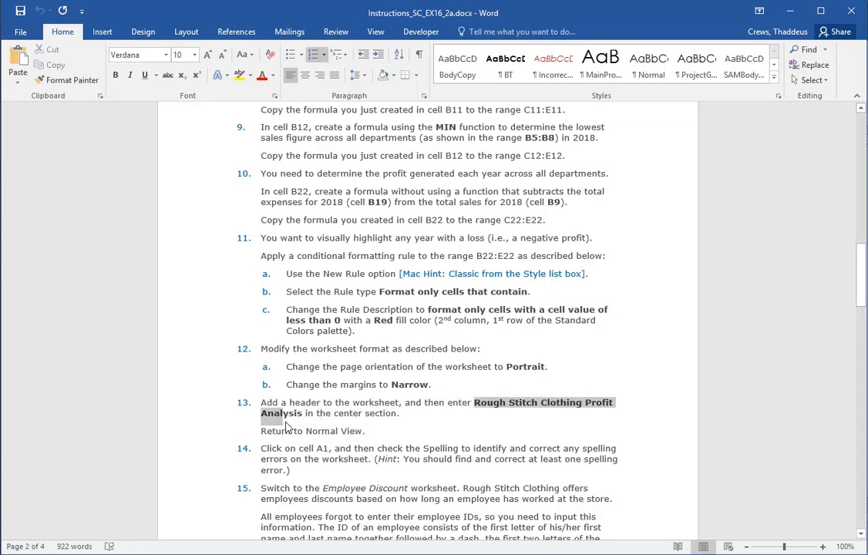
pyautogui.rightClick(499, 413)
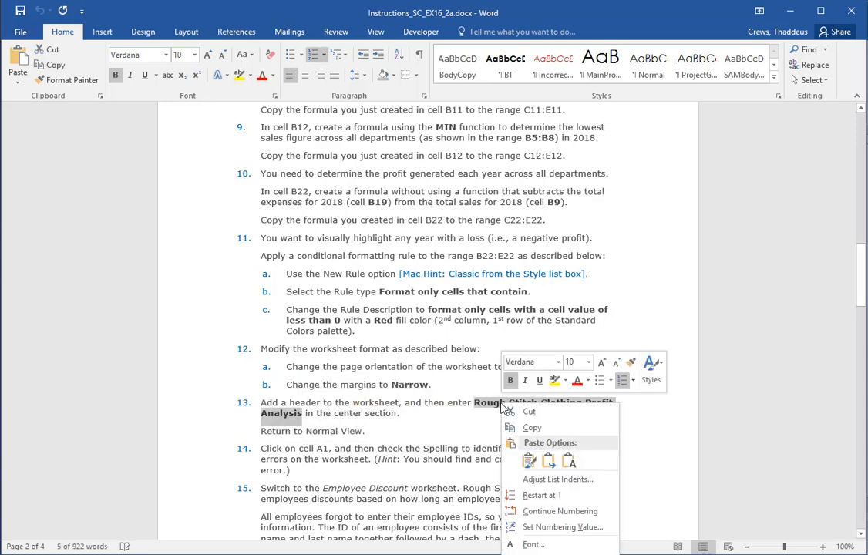
pyautogui.click(512, 425)
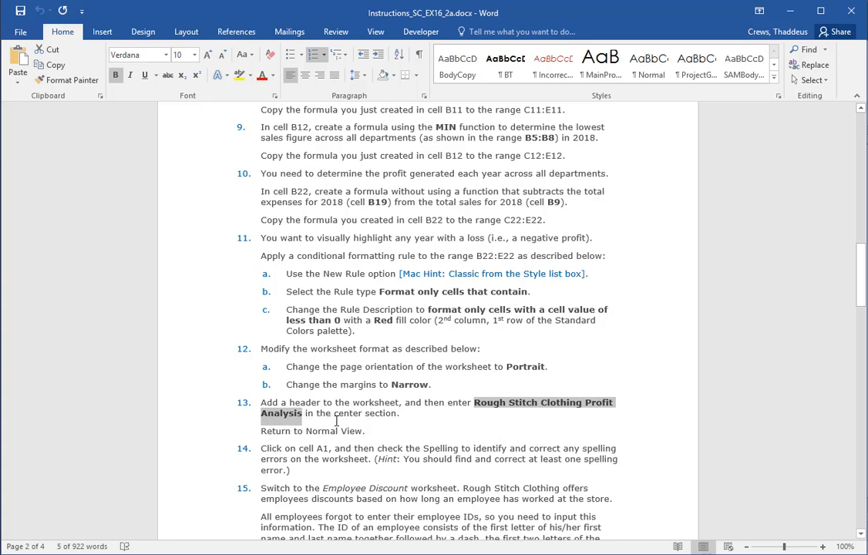
# In Excel, add a custom page header to the worksheet with the copied text Rough Stitch Clothing Profit Analysis in the center section.
pyautogui.hotkey('alt', 'Tab')
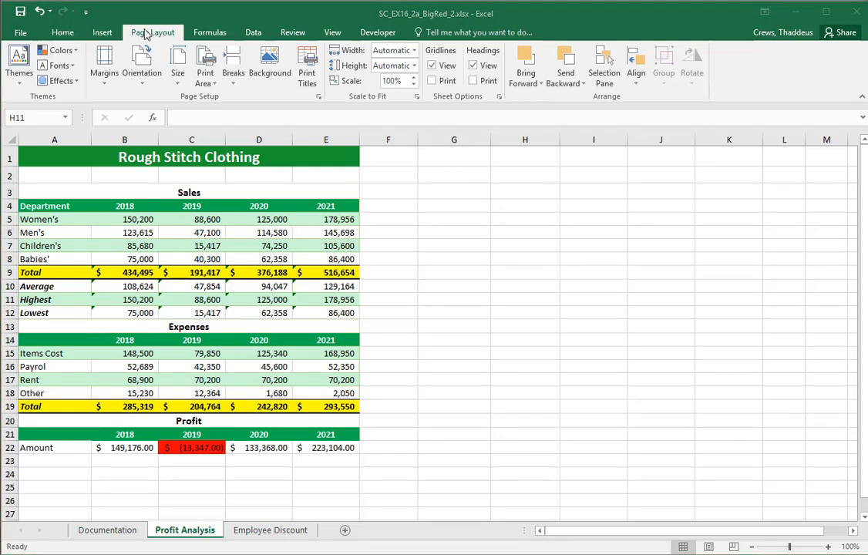
pyautogui.click(146, 34)
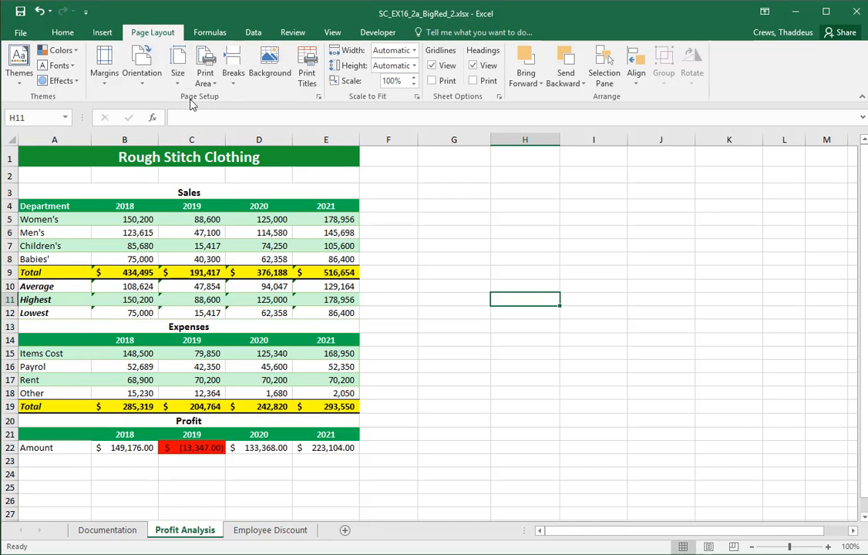
pyautogui.click(317, 100)
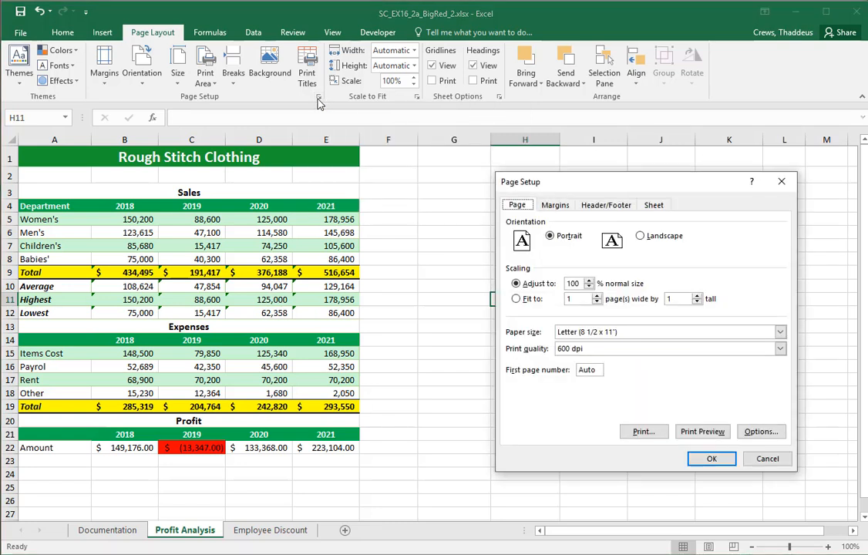
pyautogui.click(551, 207)
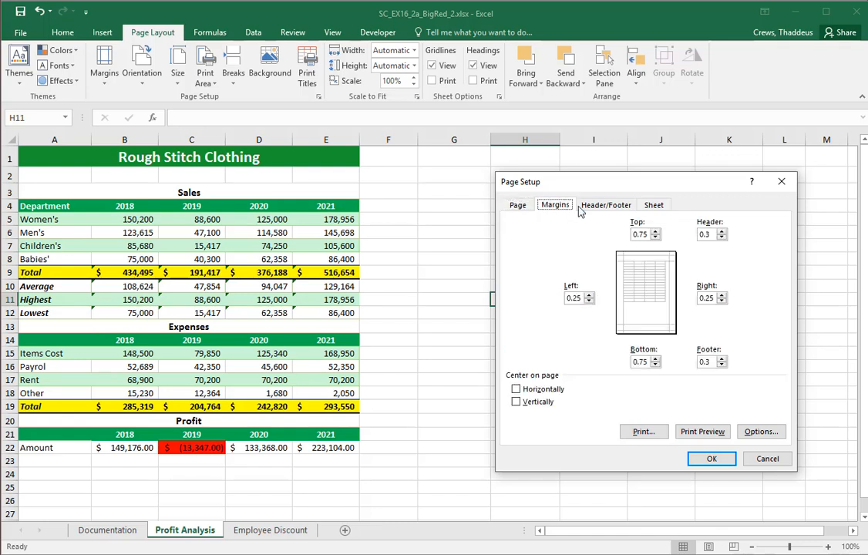
pyautogui.click(604, 205)
pyautogui.click(653, 205)
pyautogui.click(615, 206)
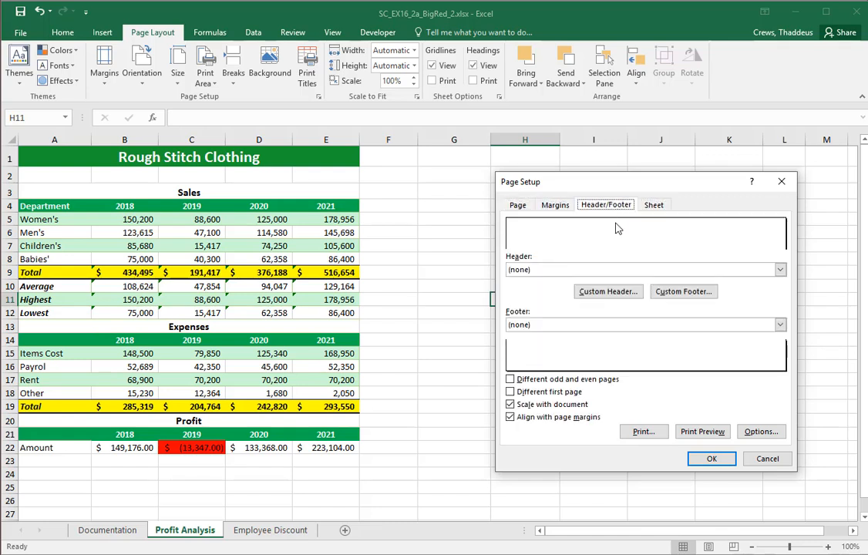
pyautogui.click(606, 291)
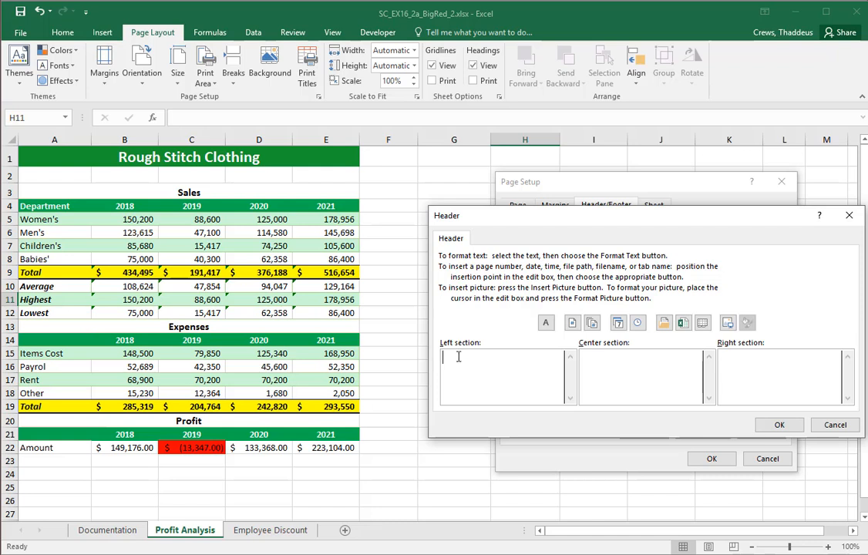
pyautogui.click(635, 376)
pyautogui.hotkey('ctrl', 'v')
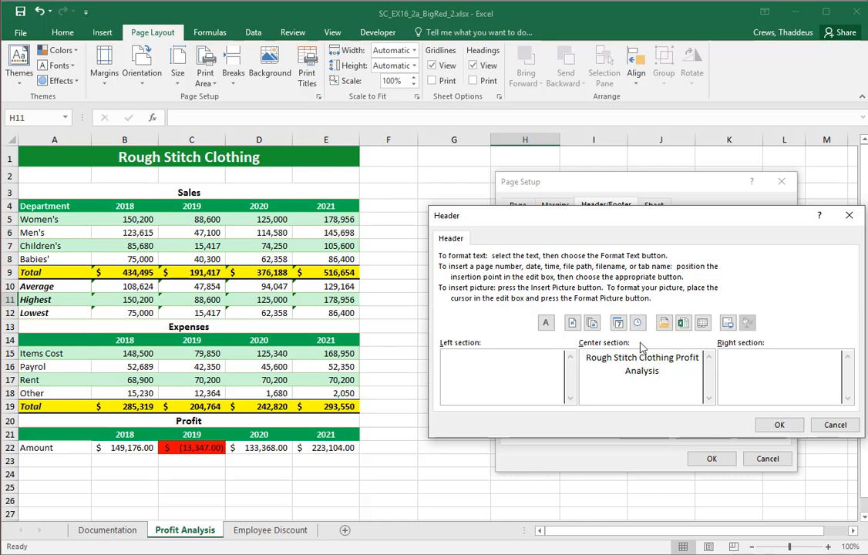
pyautogui.click(778, 423)
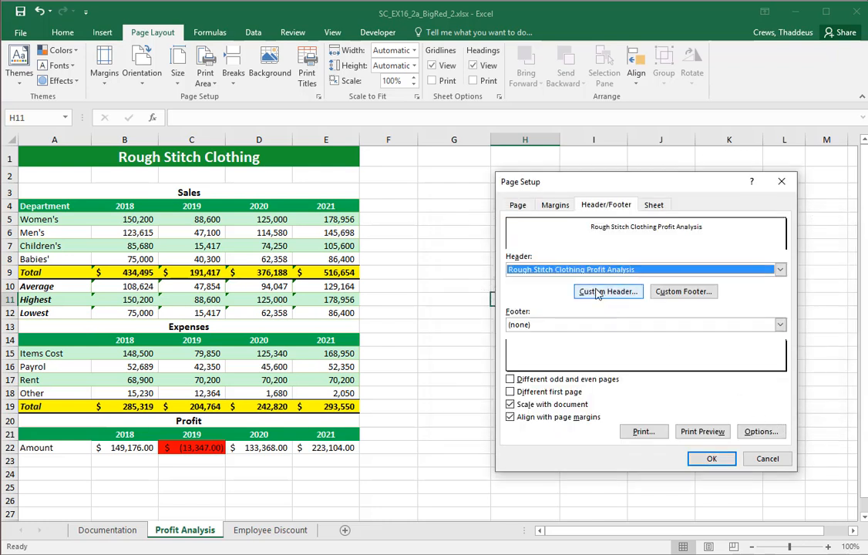
pyautogui.click(715, 460)
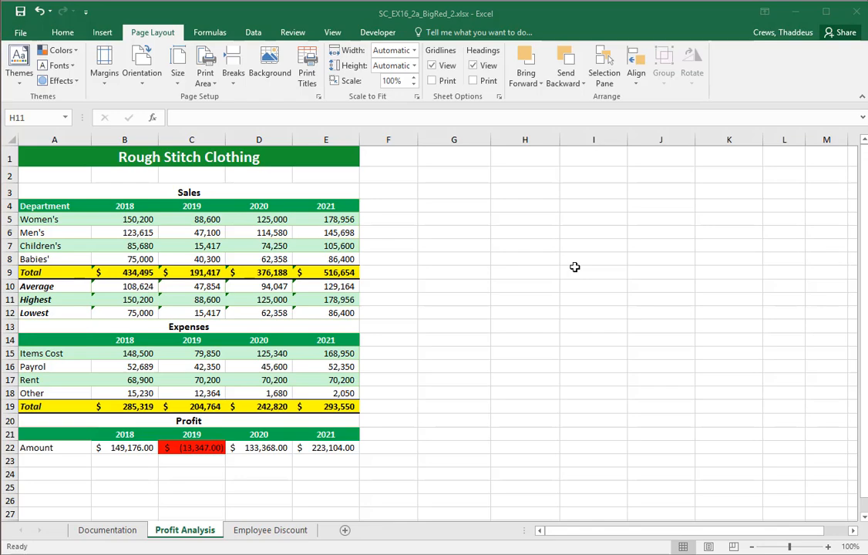
# Recheck project step 13 in the Word instructions and read project step 14 about checking the worksheet's spelling.
pyautogui.hotkey('alt', 'Tab')
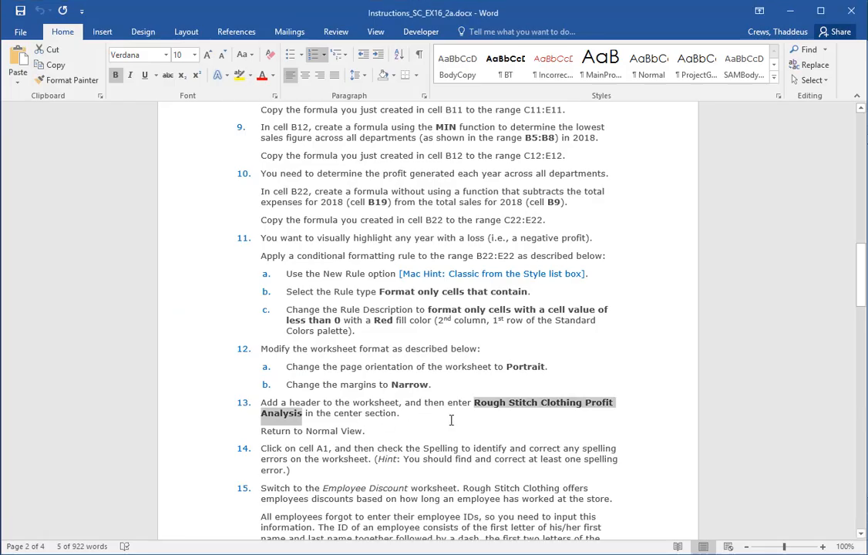
pyautogui.hotkey('alt', 'Tab')
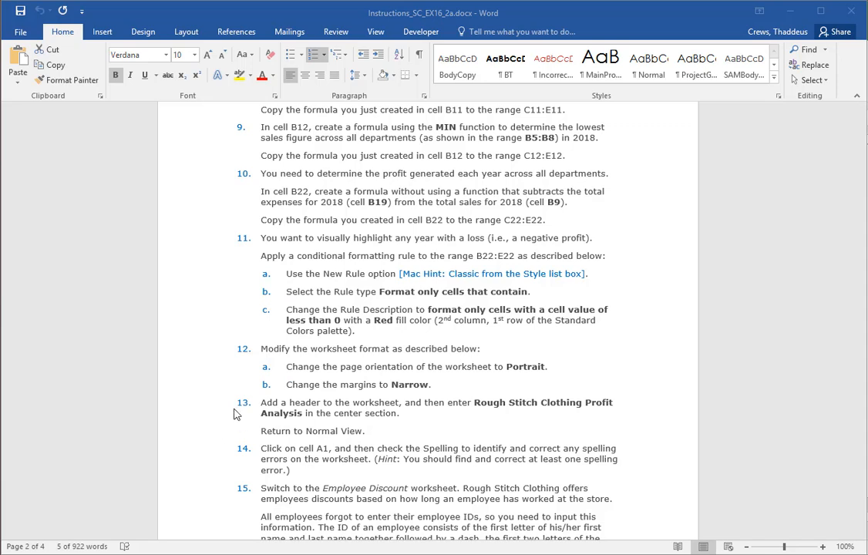
pyautogui.hotkey('alt', 'Tab')
pyautogui.moveTo(186, 451); pyautogui.dragTo(180, 472)
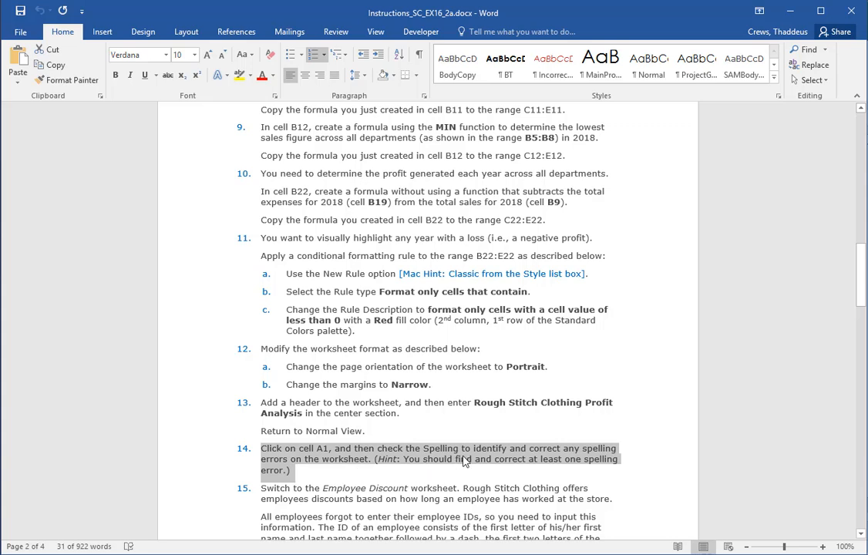
pyautogui.click(332, 470)
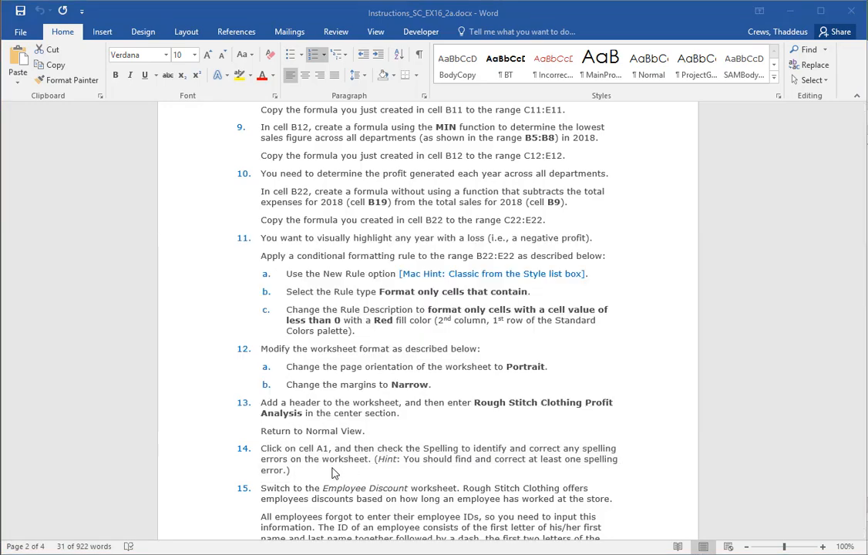
# Switch to Excel and spell-check the whole Profit Analysis worksheet, correcting Payrol in cell A16 to Payroll.
pyautogui.hotkey('alt', 'Tab')
pyautogui.hotkey('alt', 'Tab')
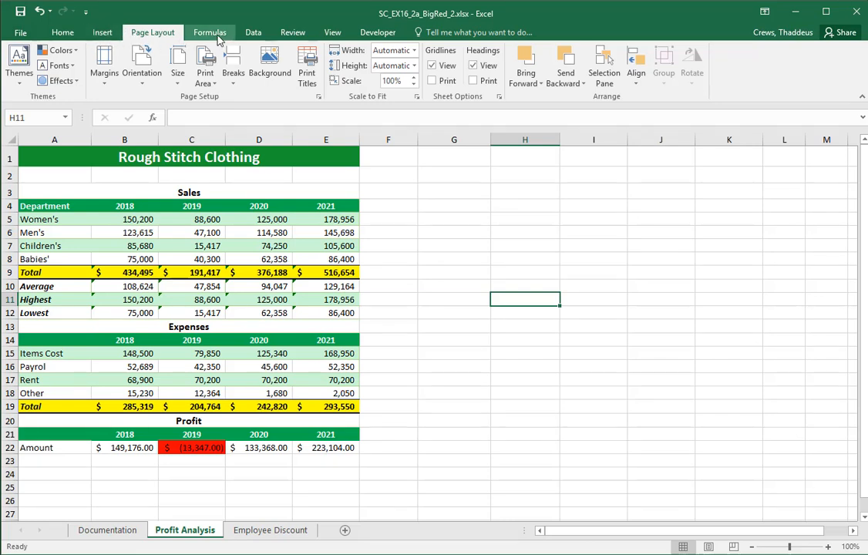
pyautogui.click(289, 35)
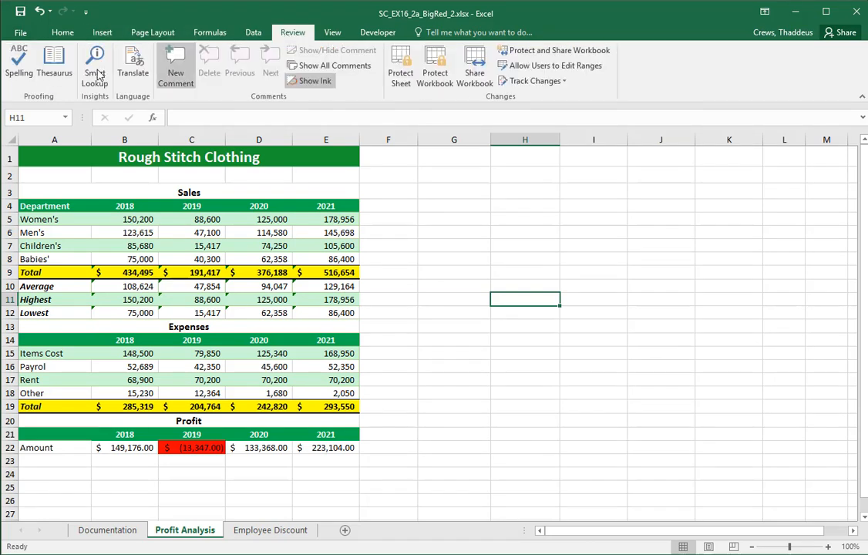
pyautogui.click(20, 70)
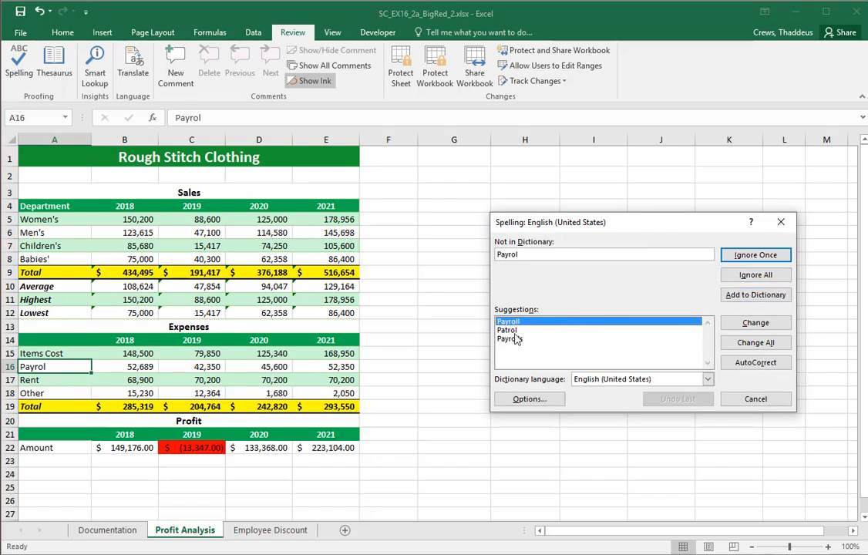
pyautogui.click(765, 324)
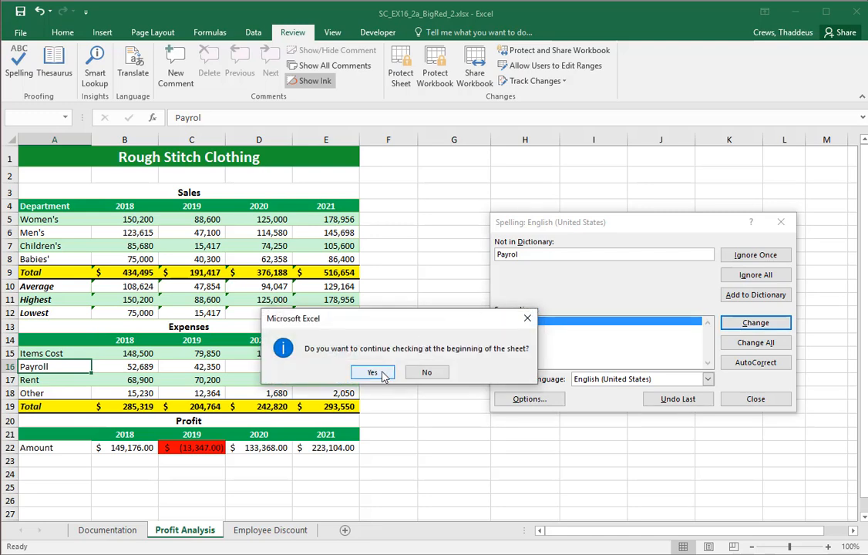
pyautogui.click(373, 372)
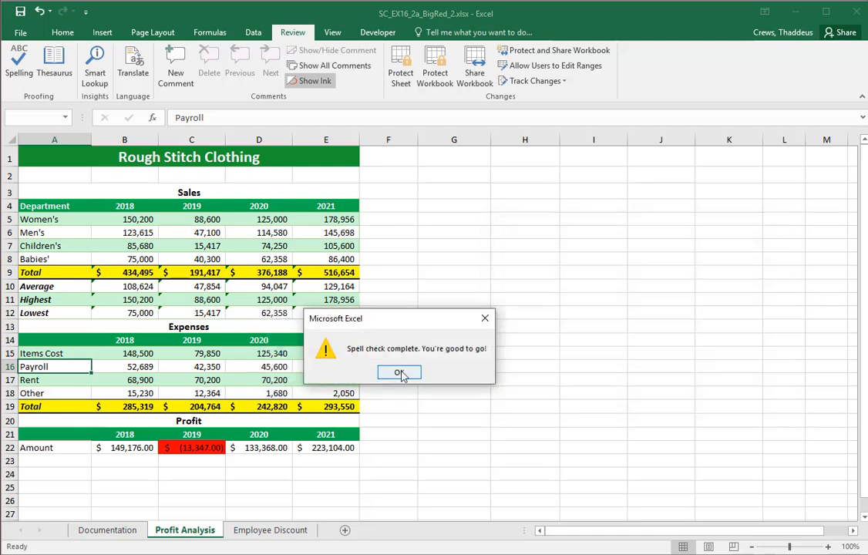
pyautogui.click(399, 373)
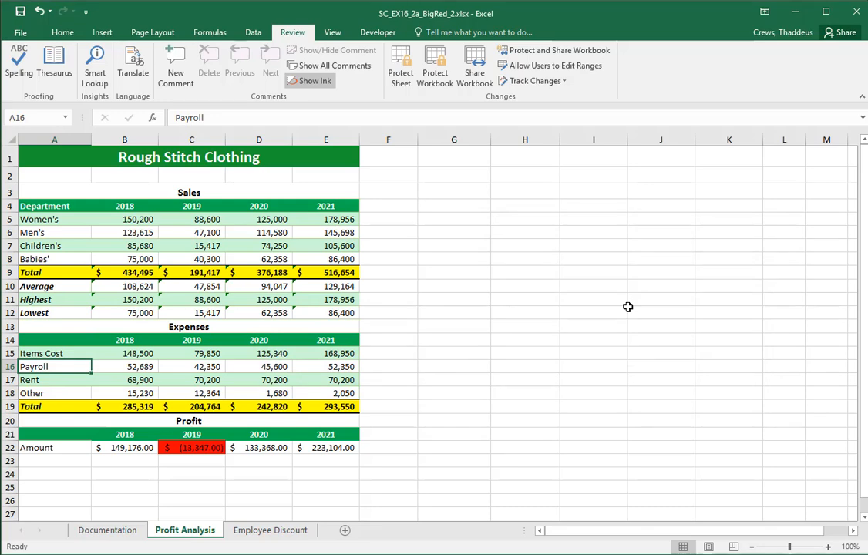
# Switch to the Word instructions and read project step 15 about filling in employee IDs on the Employee Discount worksheet.
pyautogui.hotkey('alt', 'Tab')
pyautogui.hotkey('alt', 'Tab')
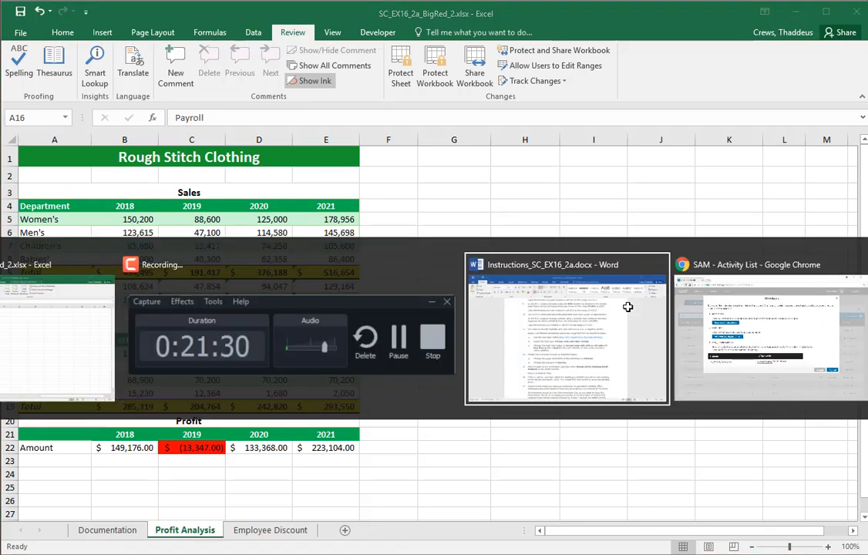
pyautogui.scroll(-3, 350, 375)
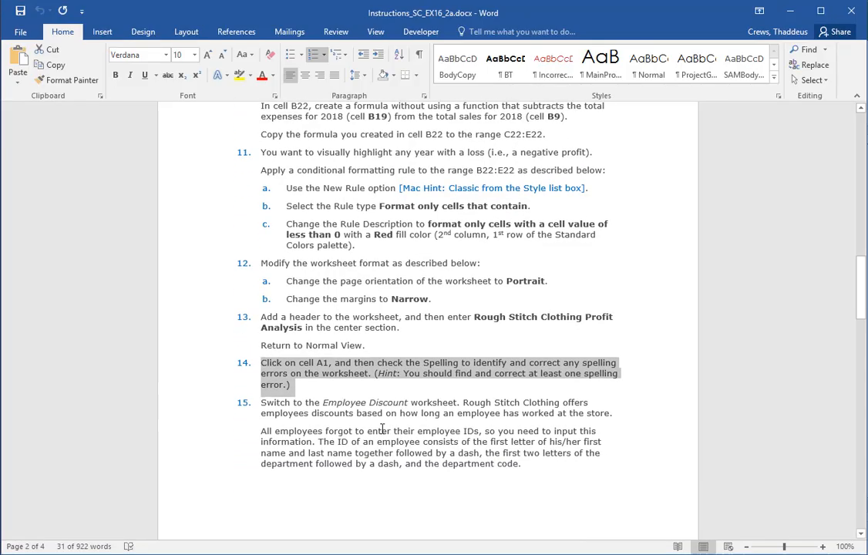
pyautogui.doubleClick(187, 399)
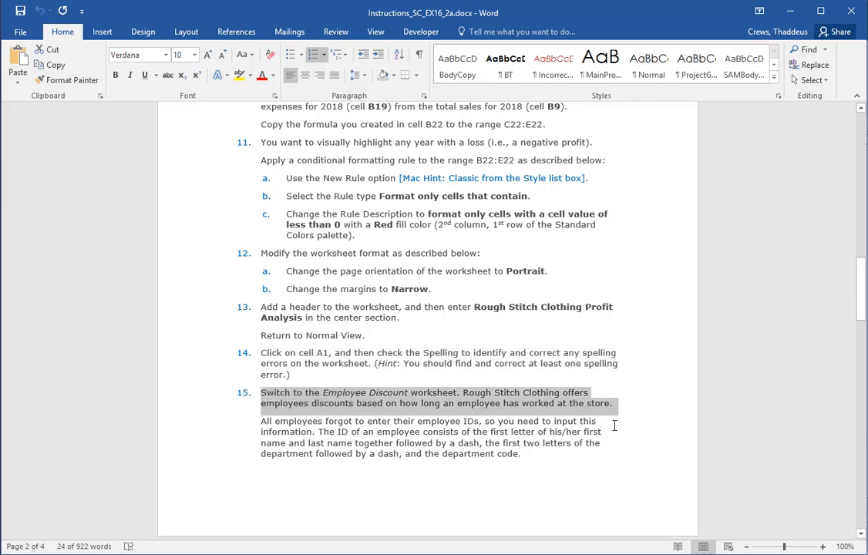
pyautogui.scroll(-3, 614, 424)
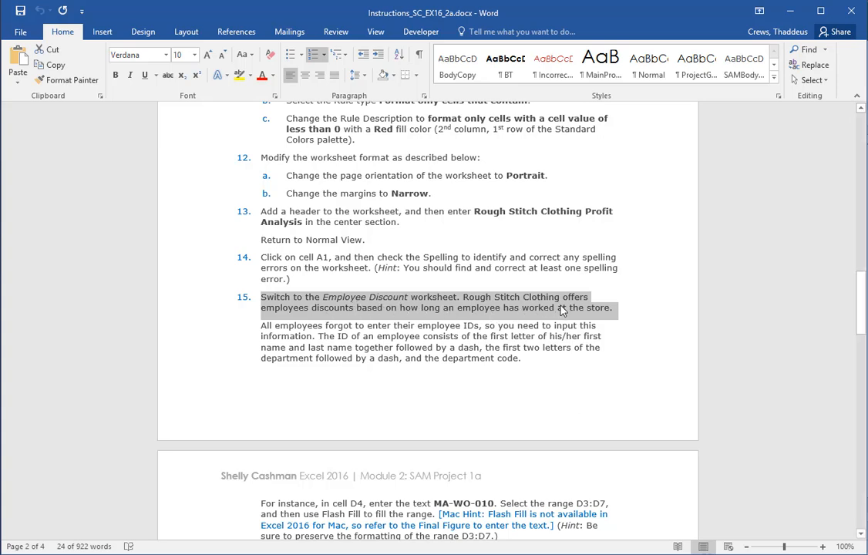
pyautogui.scroll(-3, 600, 329)
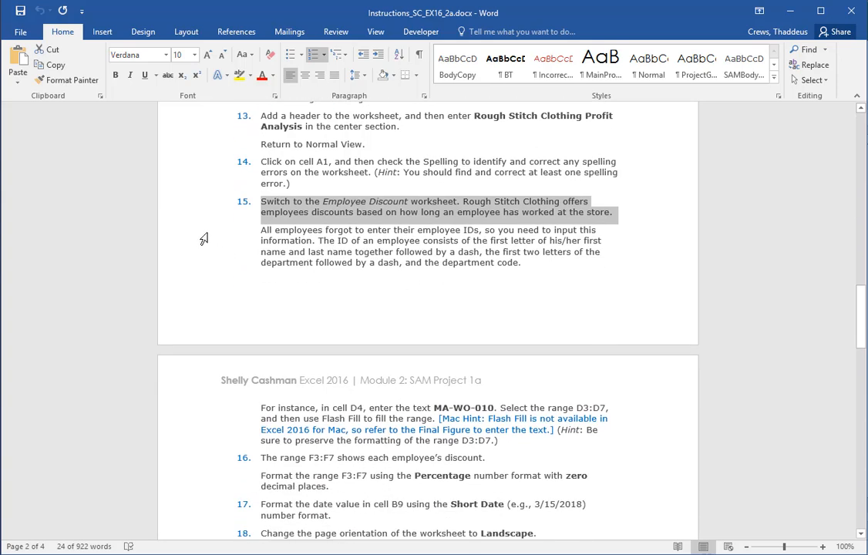
pyautogui.moveTo(201, 232); pyautogui.dragTo(199, 445)
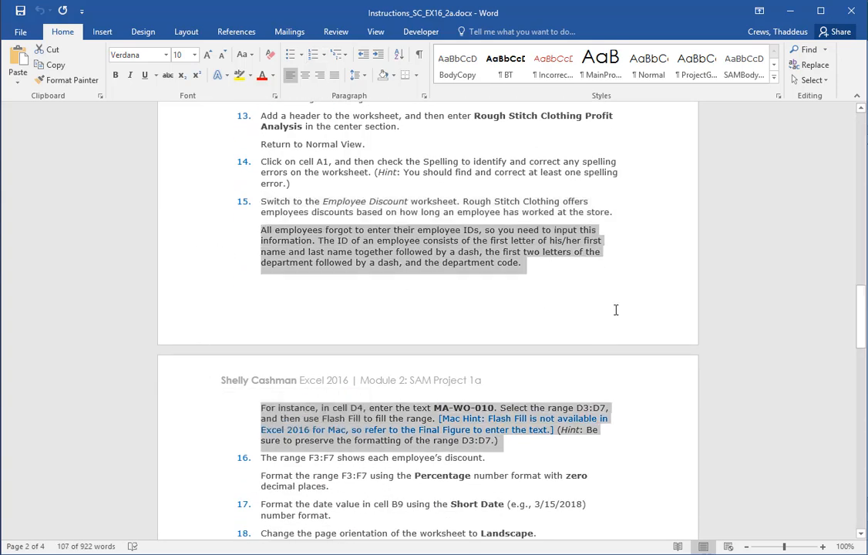
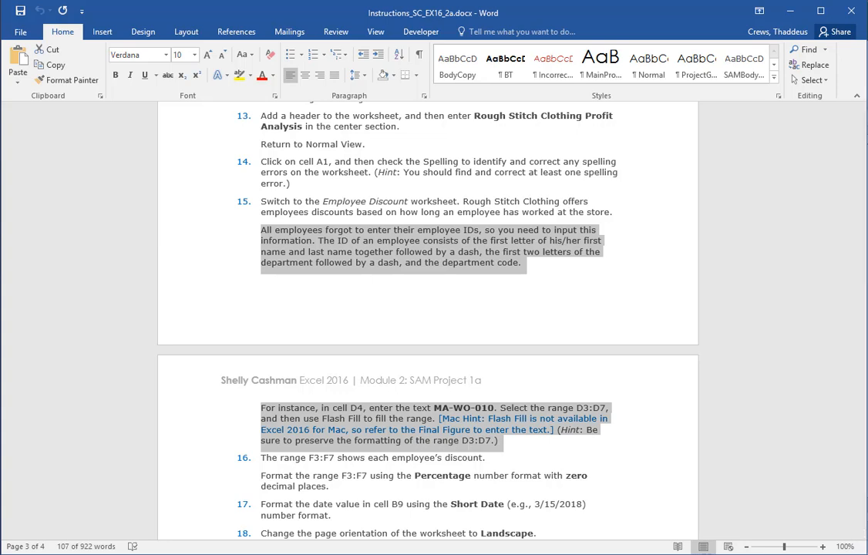
# In Excel, open the Employee Discount worksheet and enter the second employee's ID in cell D4 as given in the instructions.
pyautogui.hotkey('alt', 'Tab')
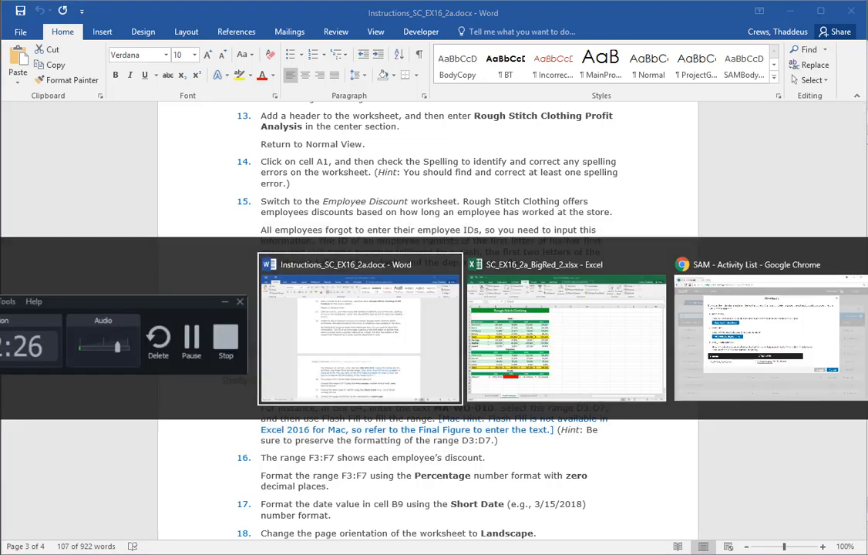
pyautogui.hotkey('alt', 'Tab')
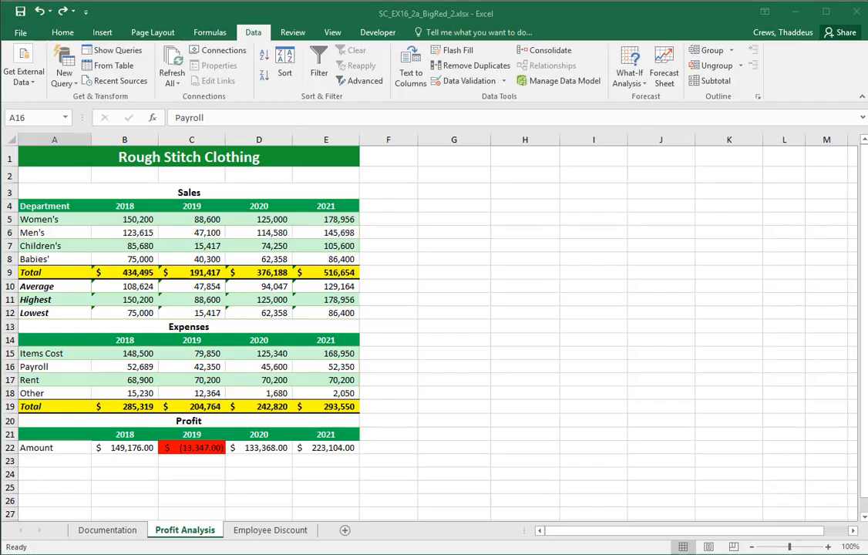
pyautogui.click(267, 533)
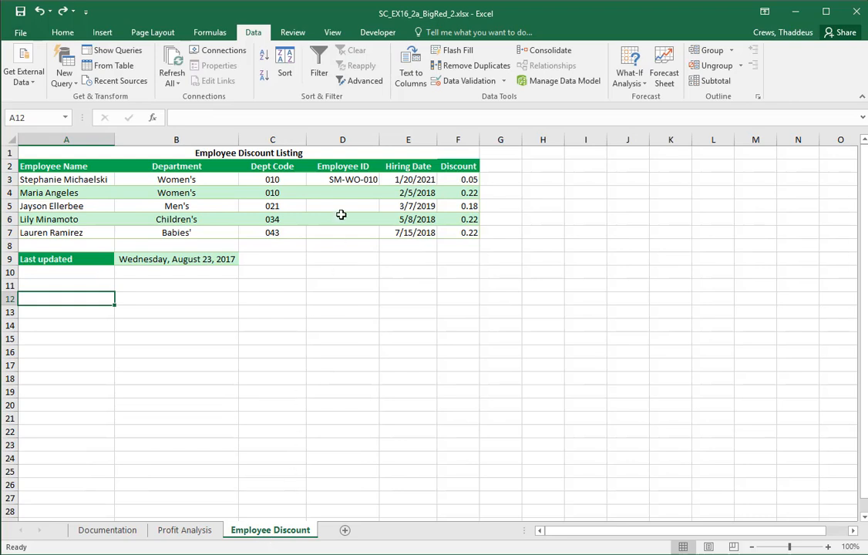
pyautogui.click(349, 193)
pyautogui.click(350, 179)
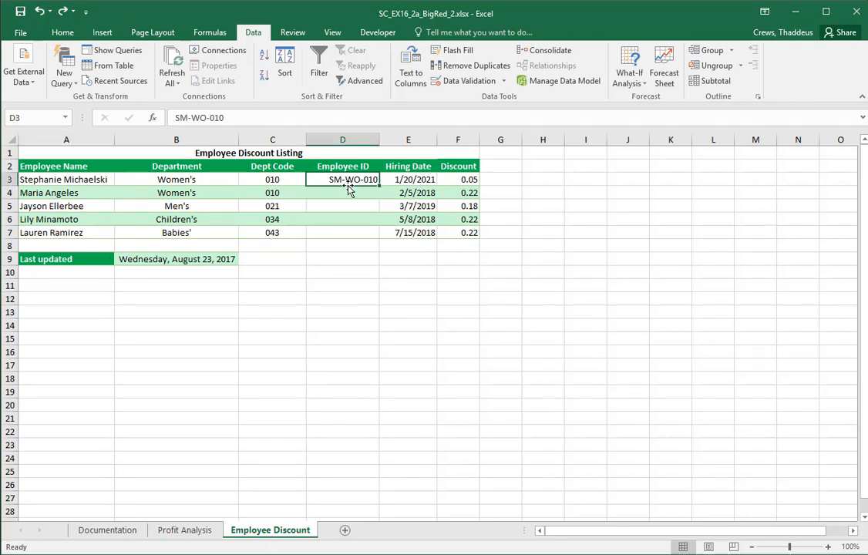
pyautogui.click(349, 193)
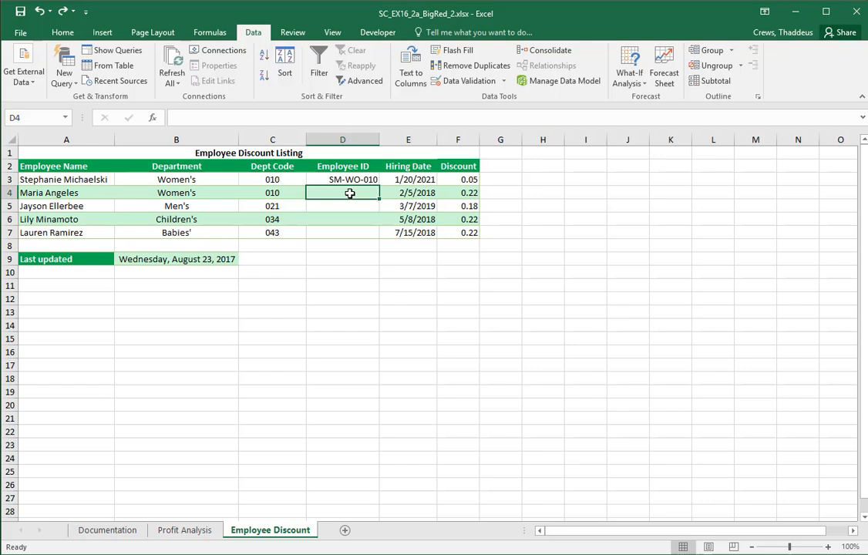
pyautogui.write('M')
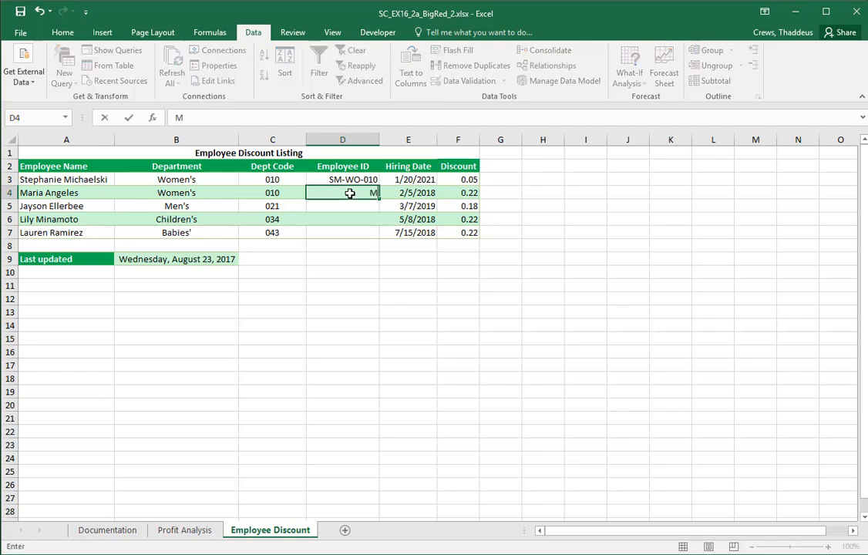
pyautogui.write('A-WO-010')
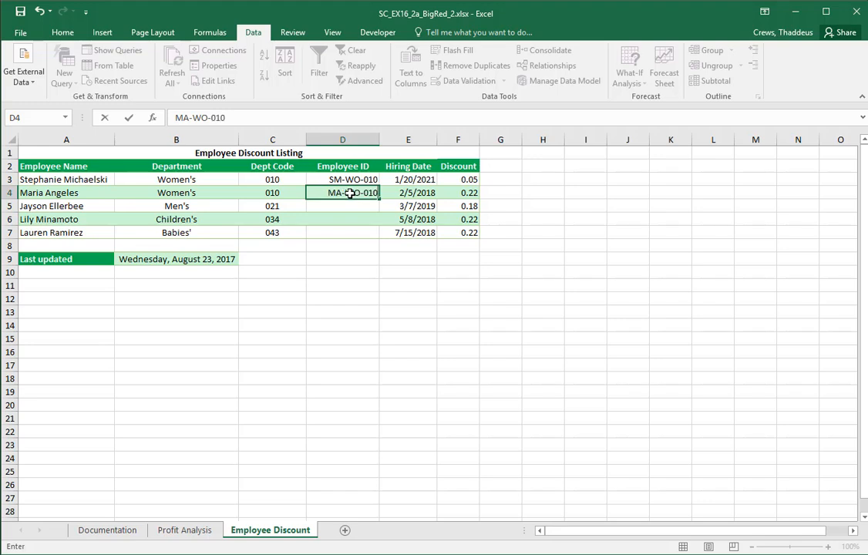
pyautogui.press('Return')
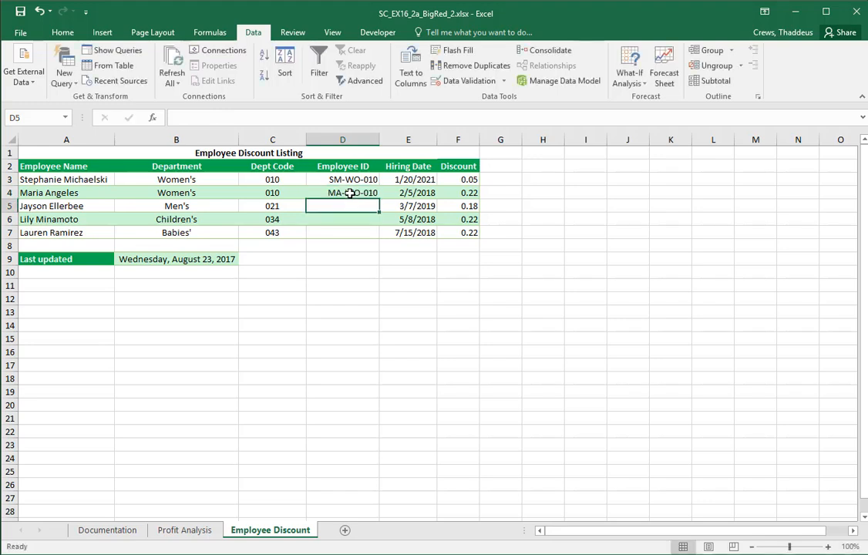
# Complete the missing employee IDs by applying Flash Fill to the range D3:D7.
pyautogui.moveTo(344, 204); pyautogui.dragTo(346, 232)
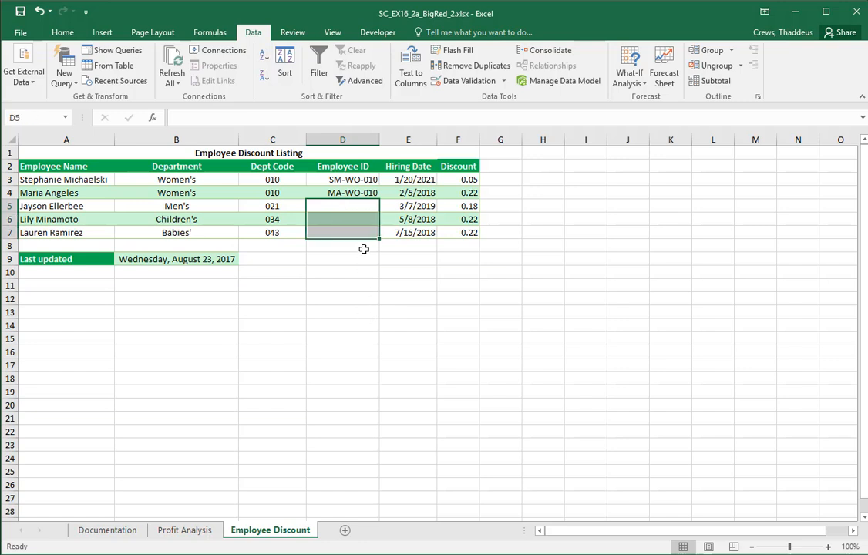
pyautogui.click(63, 32)
pyautogui.scroll(-4, 204, 27)
pyautogui.moveTo(360, 179); pyautogui.dragTo(354, 232)
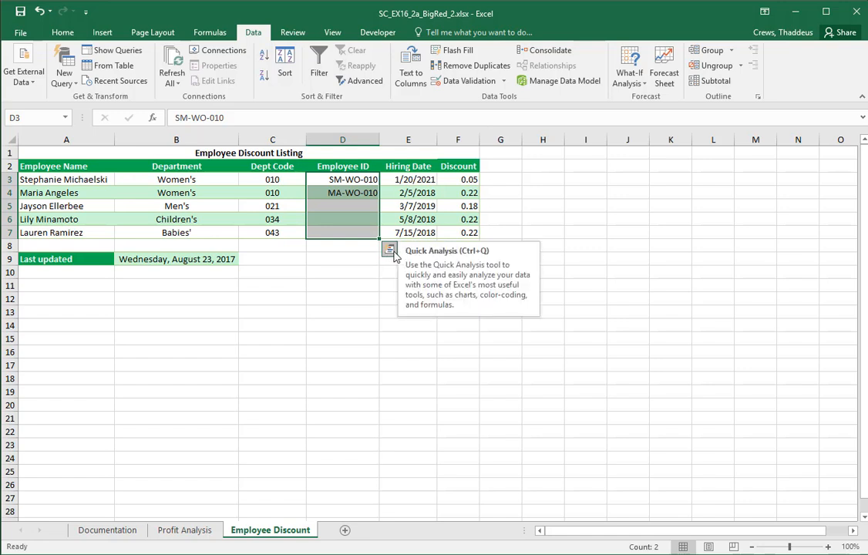
pyautogui.click(347, 257)
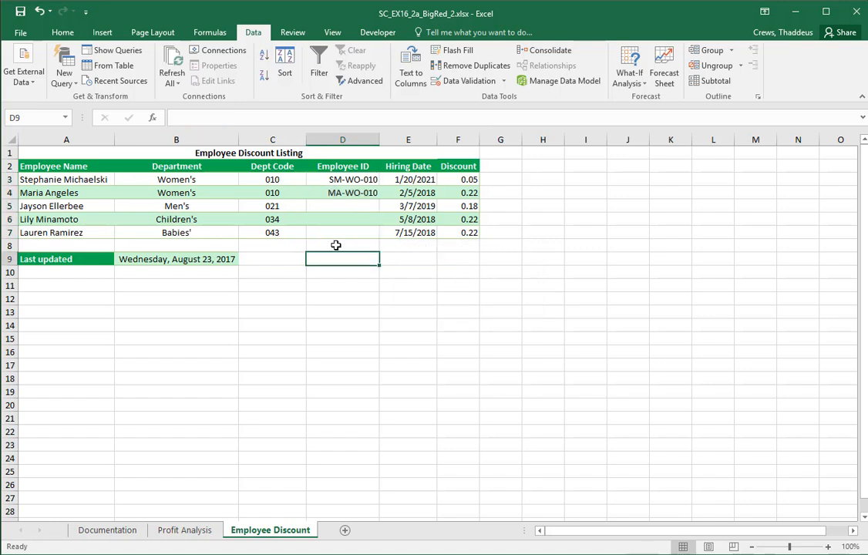
pyautogui.moveTo(337, 209); pyautogui.dragTo(342, 231)
pyautogui.click(344, 182)
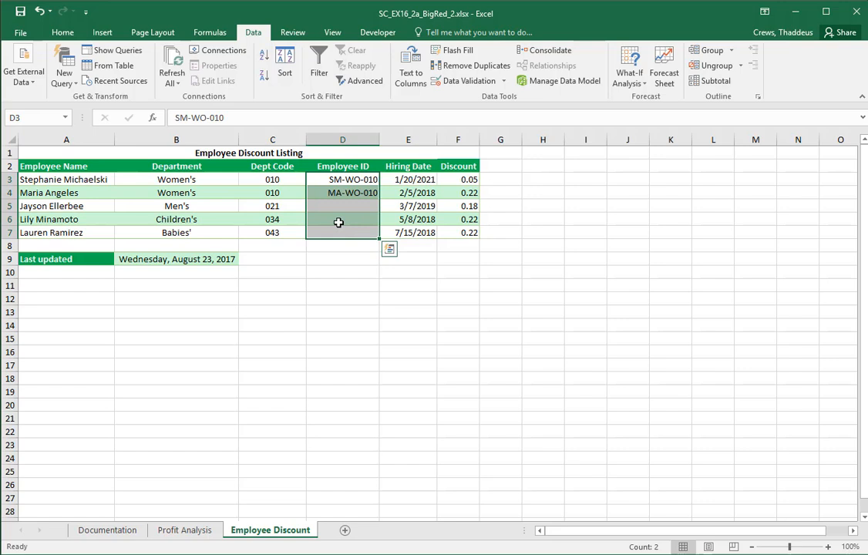
pyautogui.click(452, 52)
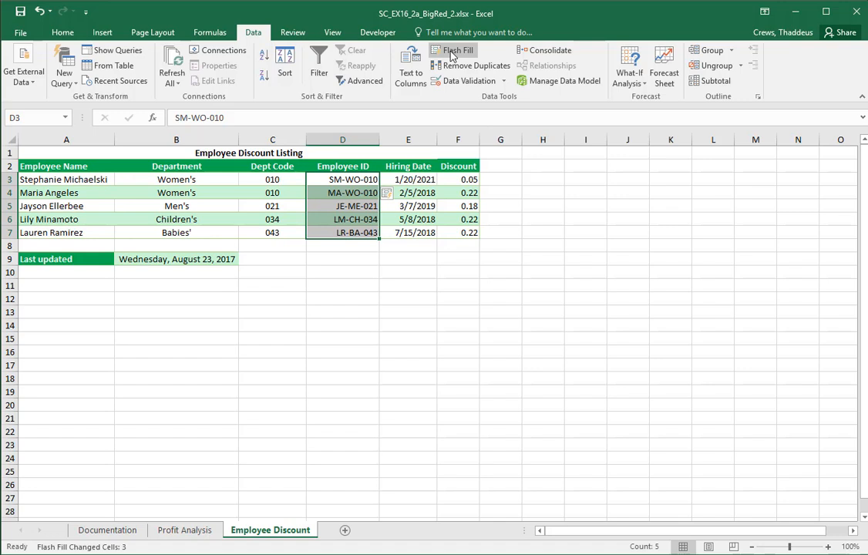
# Switch to the Word instructions and read project step 16 about formatting the discount range.
pyautogui.hotkey('alt', 'Tab')
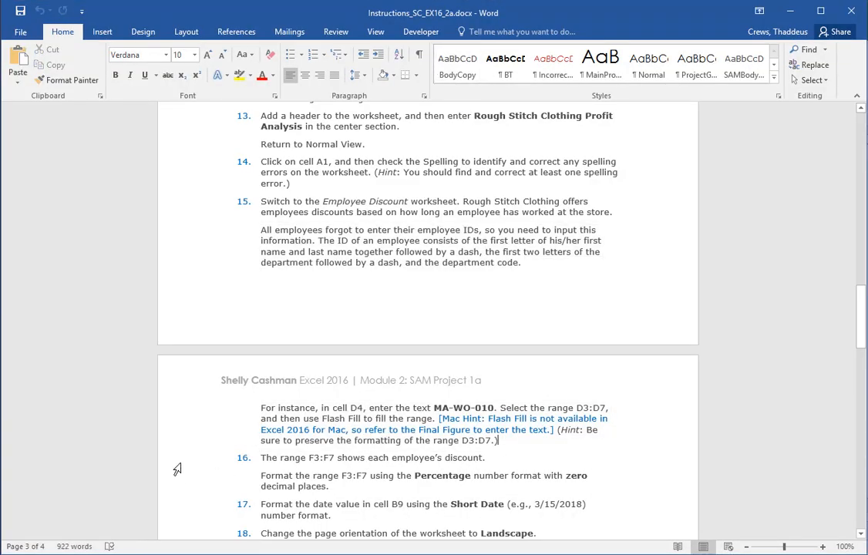
pyautogui.moveTo(177, 469); pyautogui.dragTo(187, 491)
pyautogui.scroll(-4, 614, 438)
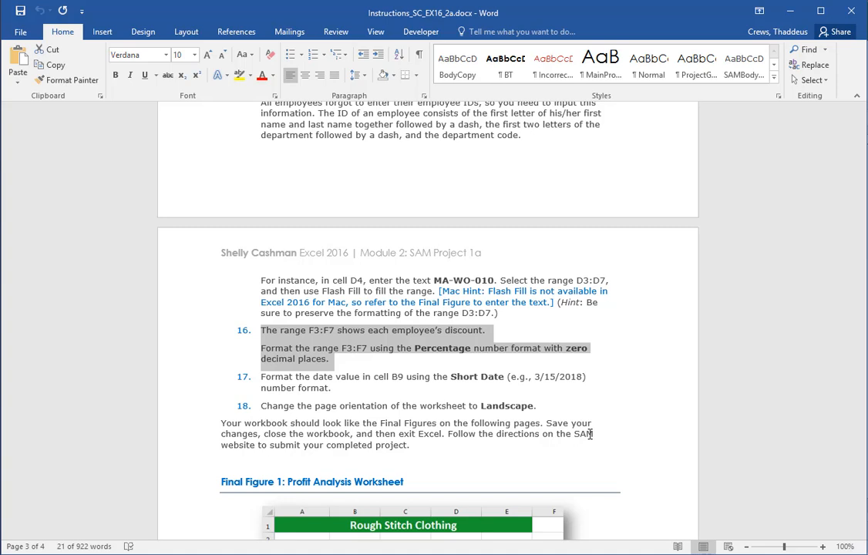
# In Excel, format the discounts in F3:F7 with the Percentage number format and zero decimal places.
pyautogui.hotkey('alt', 'Tab')
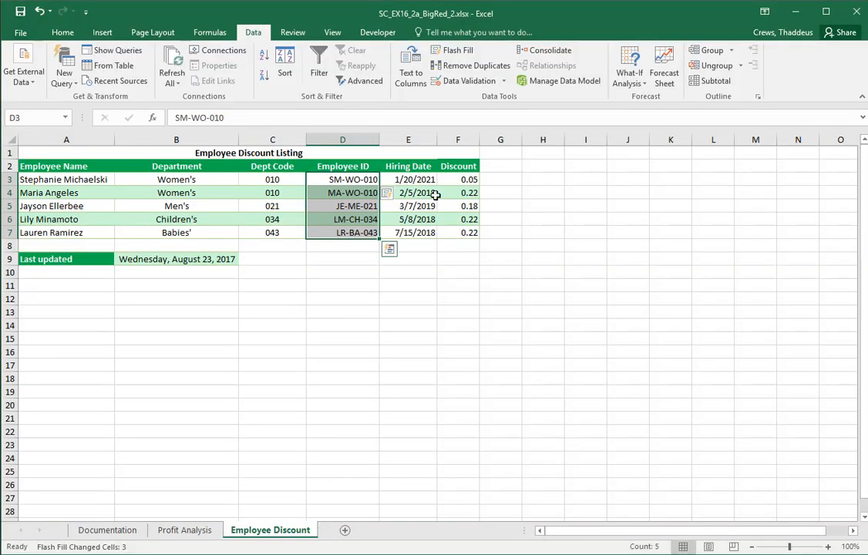
pyautogui.moveTo(462, 180); pyautogui.dragTo(462, 232)
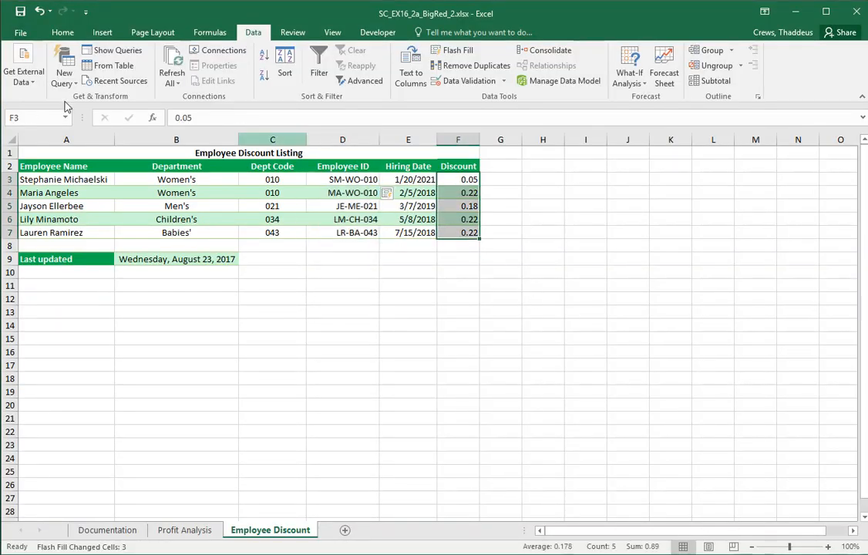
pyautogui.click(62, 35)
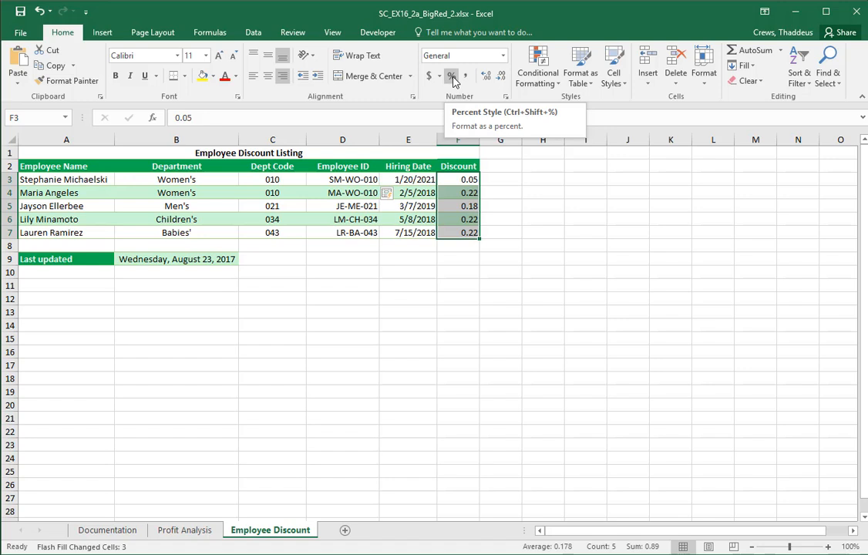
pyautogui.click(502, 56)
pyautogui.click(502, 59)
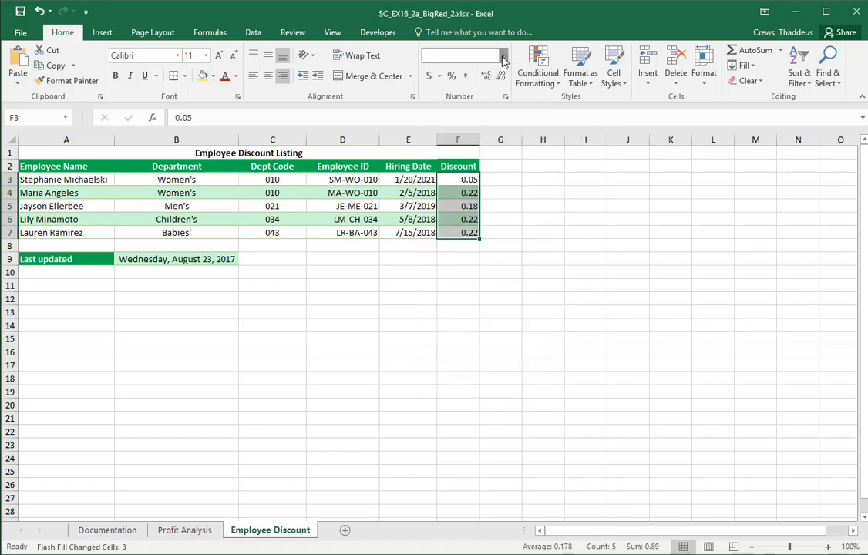
pyautogui.click(451, 76)
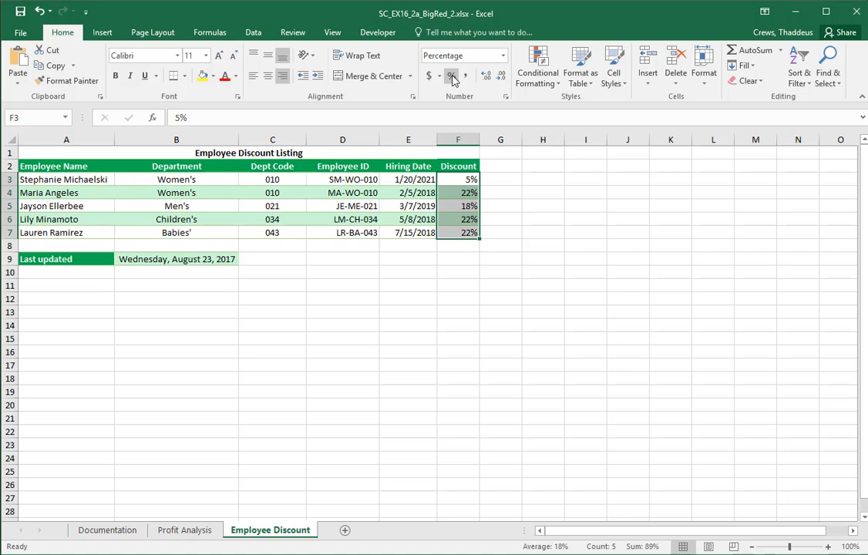
# Recheck project step 16 in the Word instructions and read project step 17 about the date format of cell B9.
pyautogui.hotkey('alt', 'Tab')
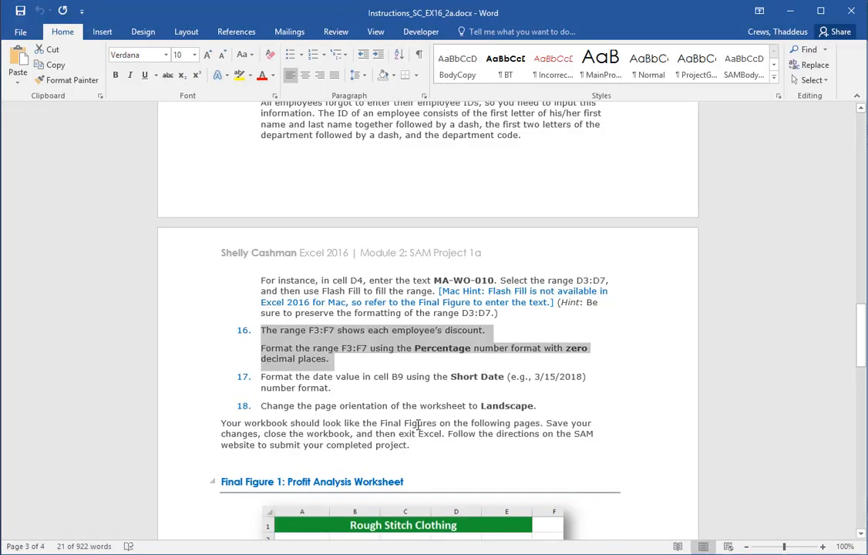
pyautogui.click(347, 348)
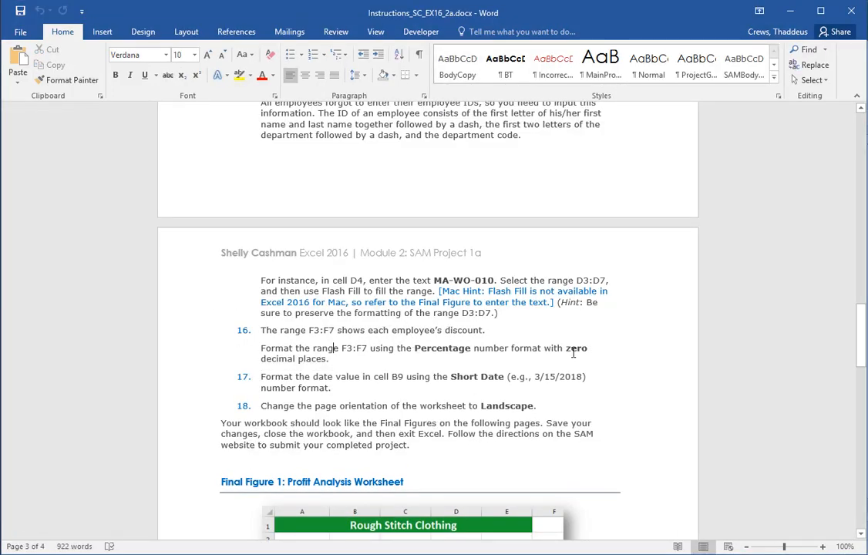
pyautogui.moveTo(179, 378); pyautogui.dragTo(174, 390)
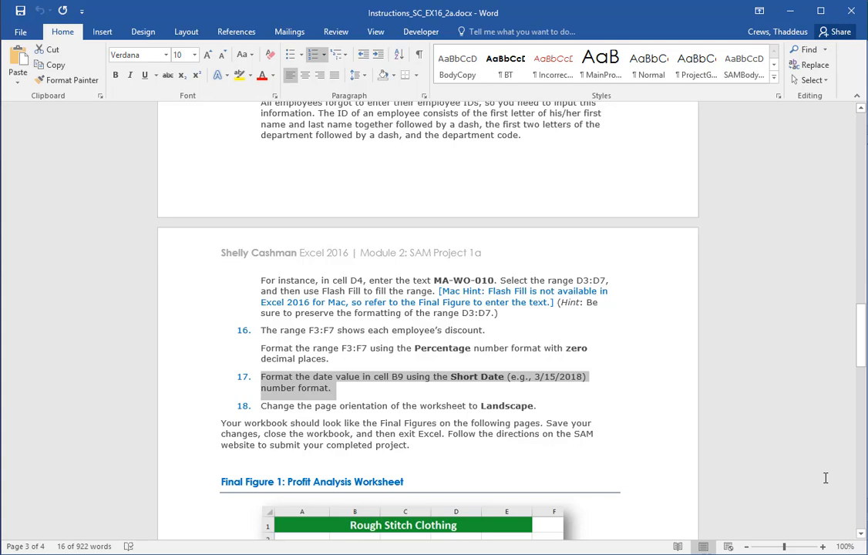
# In Excel, format the Last updated date in cell B9 with the Short Date number format.
pyautogui.hotkey('alt', 'Tab')
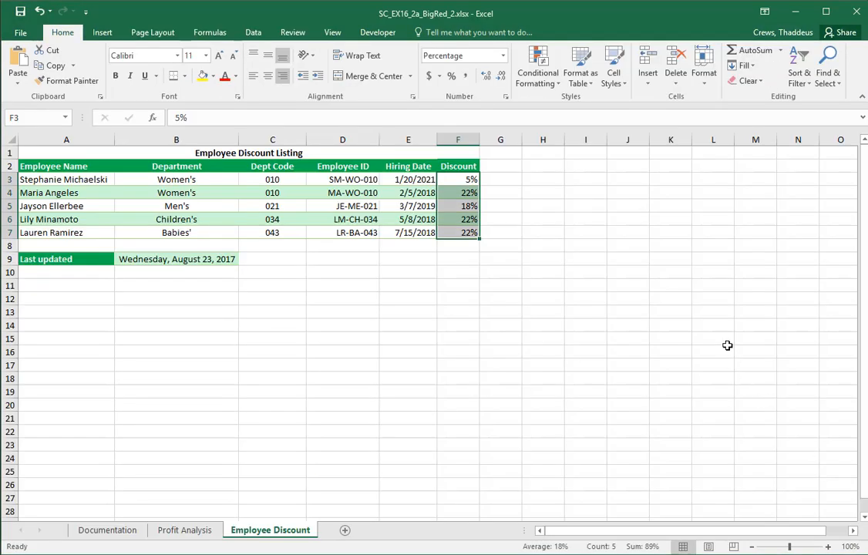
pyautogui.click(219, 257)
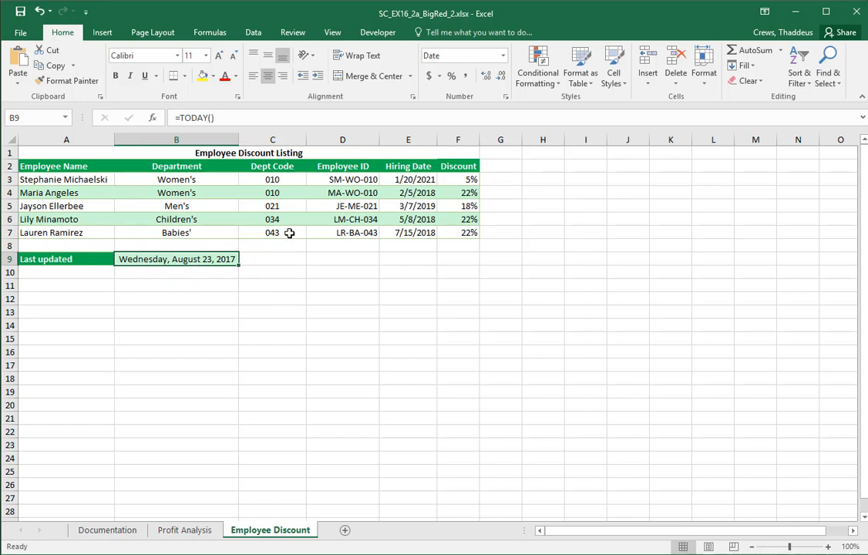
pyautogui.click(502, 57)
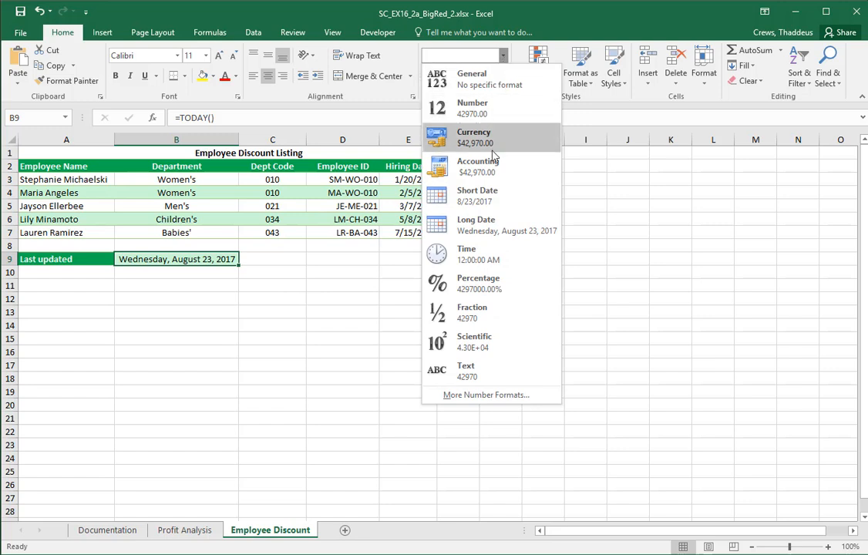
pyautogui.click(487, 202)
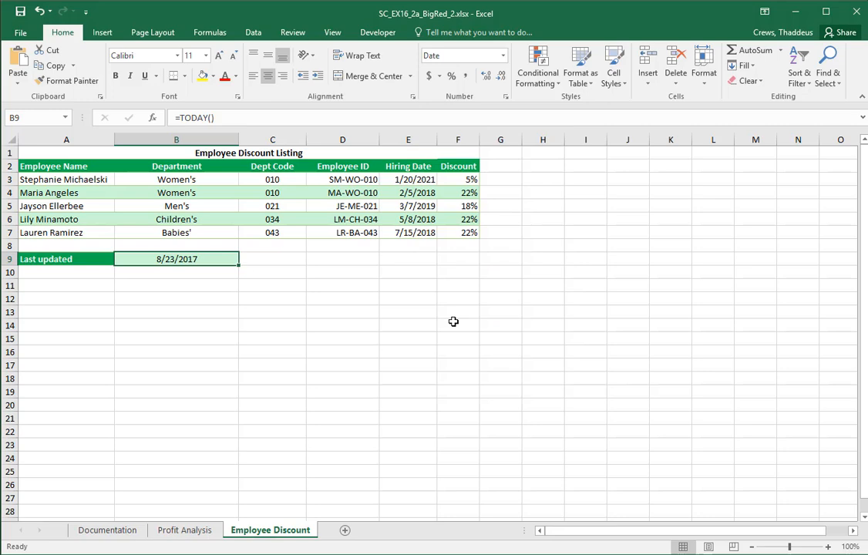
# Read project step 18 in the Word instructions and set the Employee Discount worksheet's page orientation to Landscape in Excel.
pyautogui.hotkey('alt', 'Tab')
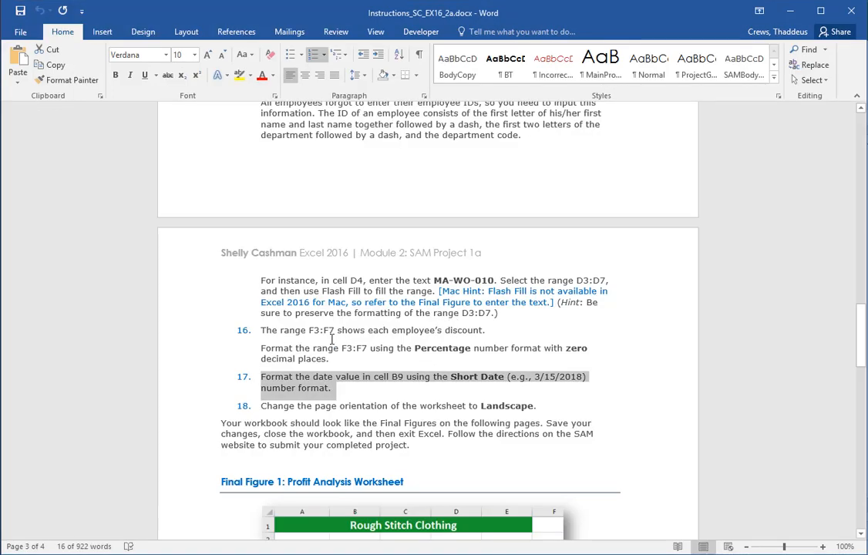
pyautogui.click(182, 404)
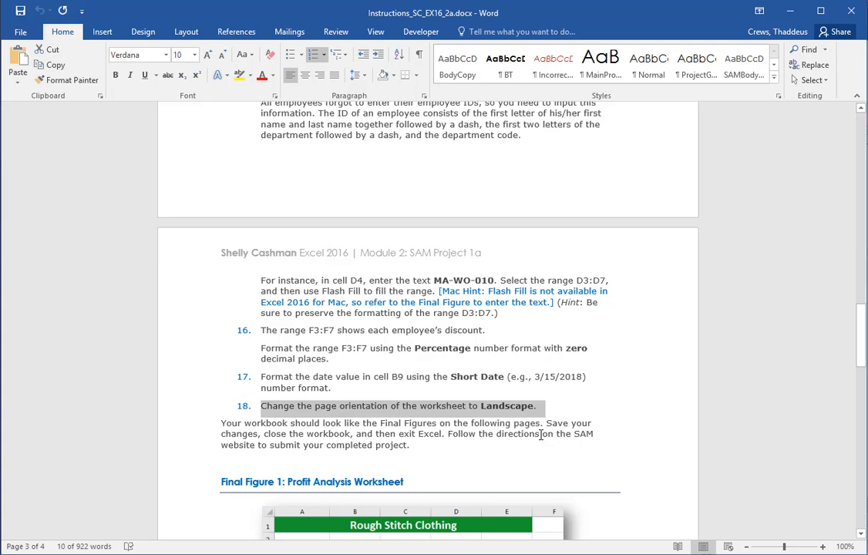
pyautogui.hotkey('alt', 'Tab')
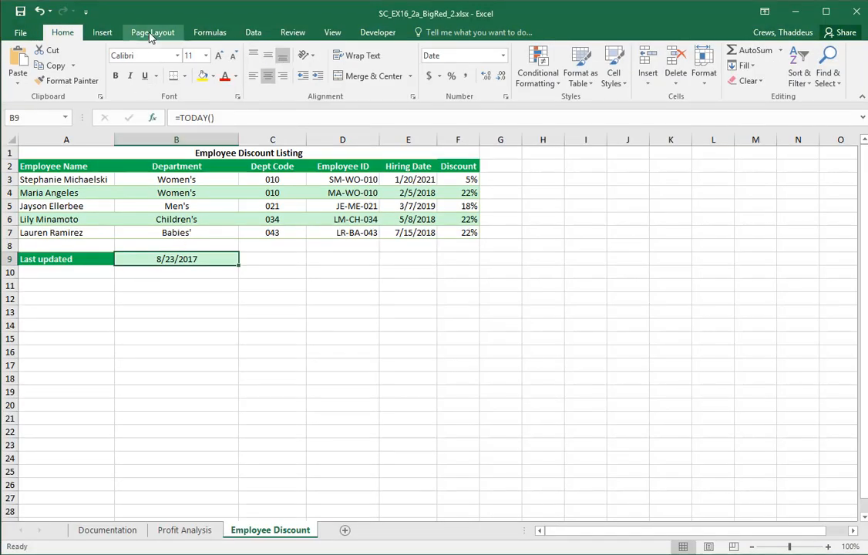
pyautogui.click(151, 33)
pyautogui.click(141, 71)
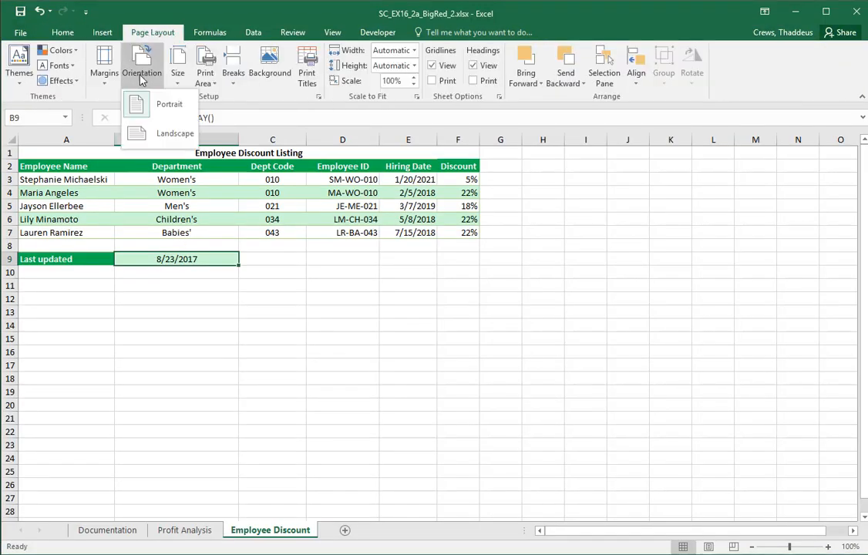
pyautogui.click(155, 136)
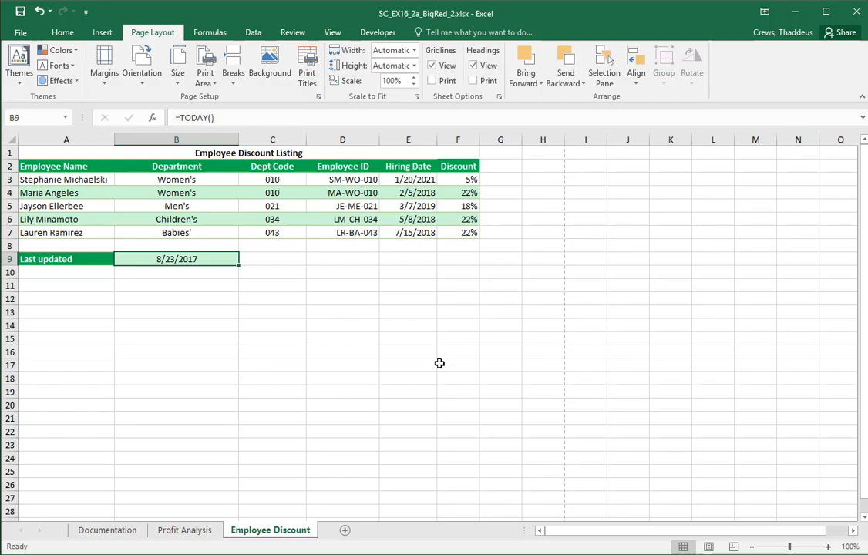
# Switch to the Word instructions and review the closing directions and the final figures of the Profit Analysis and Employee Discount worksheets.
pyautogui.hotkey('alt', 'Tab')
pyautogui.scroll(-2, 273, 362)
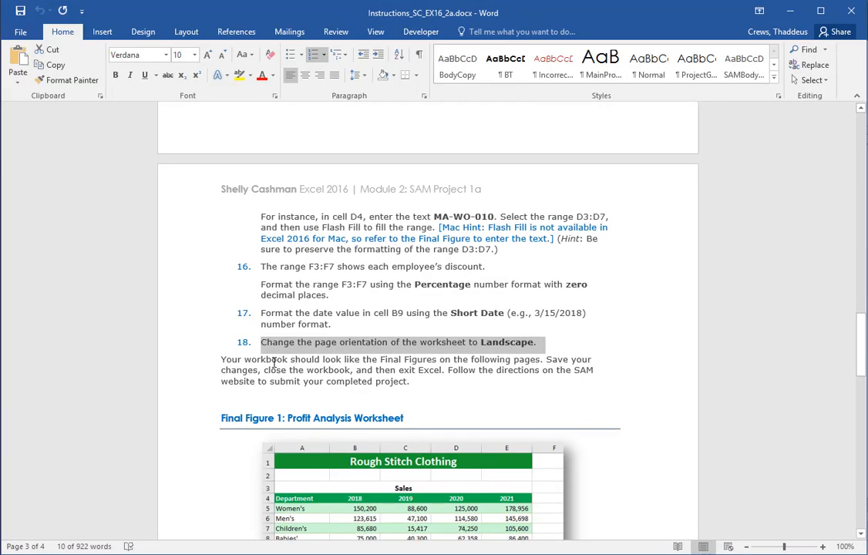
pyautogui.moveTo(242, 358); pyautogui.dragTo(373, 381)
pyautogui.scroll(-5, 583, 380)
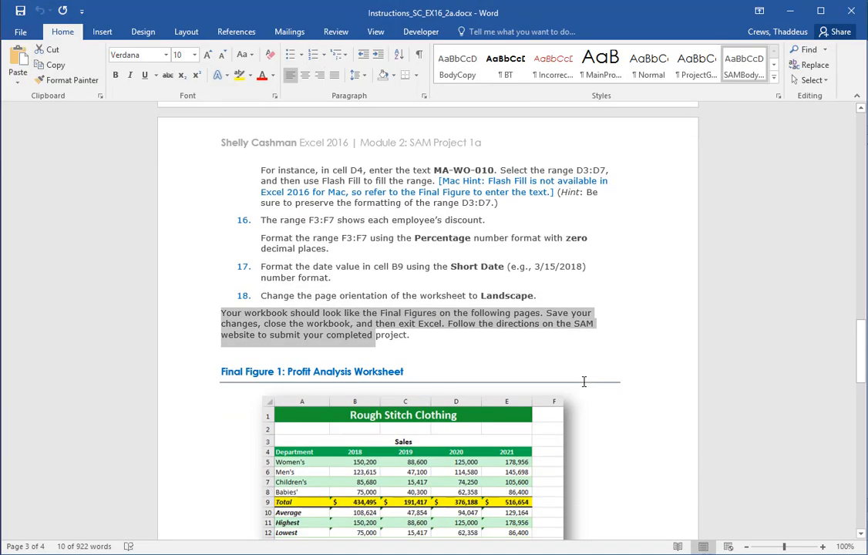
pyautogui.scroll(-2, 657, 372)
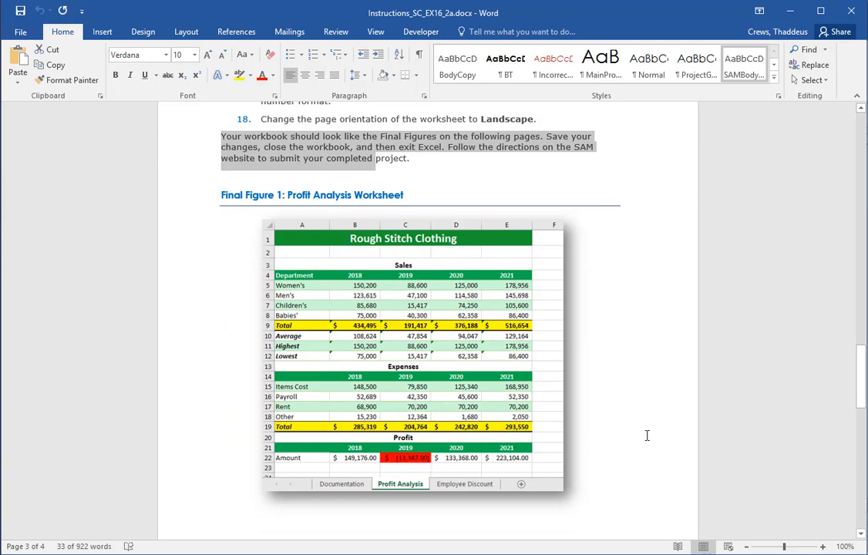
pyautogui.scroll(-13, 646, 436)
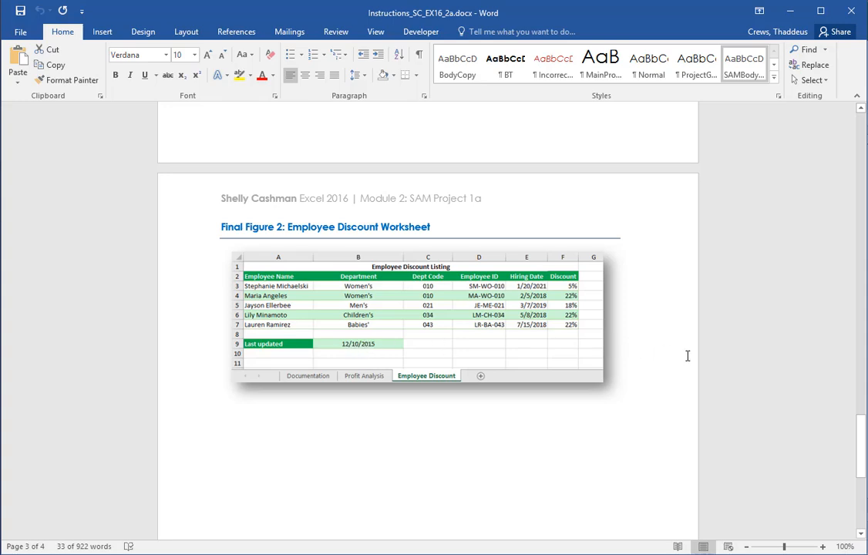
pyautogui.scroll(1, 686, 355)
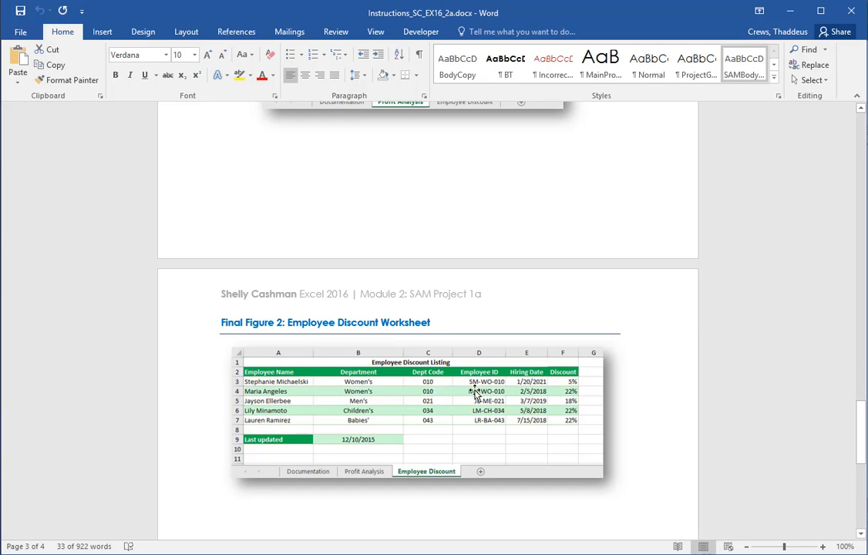
pyautogui.scroll(4, 658, 358)
pyautogui.scroll(1, 658, 360)
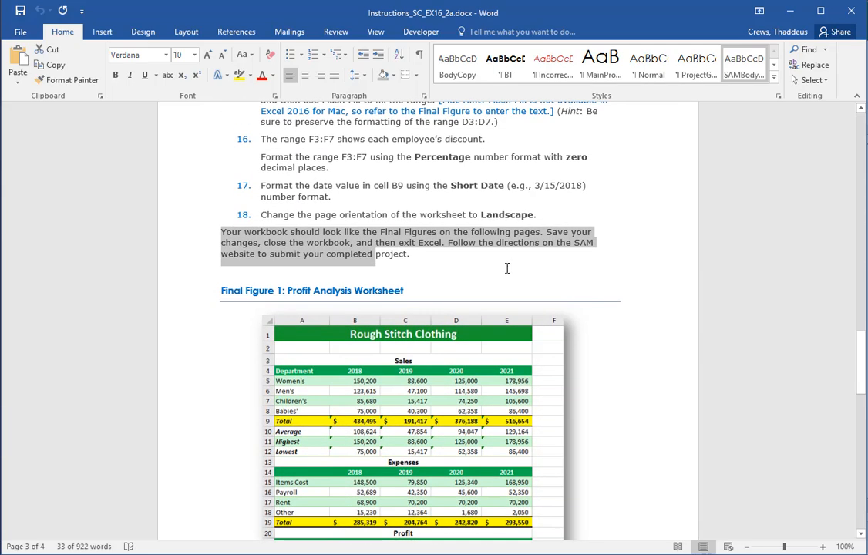
pyautogui.click(541, 231)
pyautogui.moveTo(542, 231); pyautogui.dragTo(442, 243)
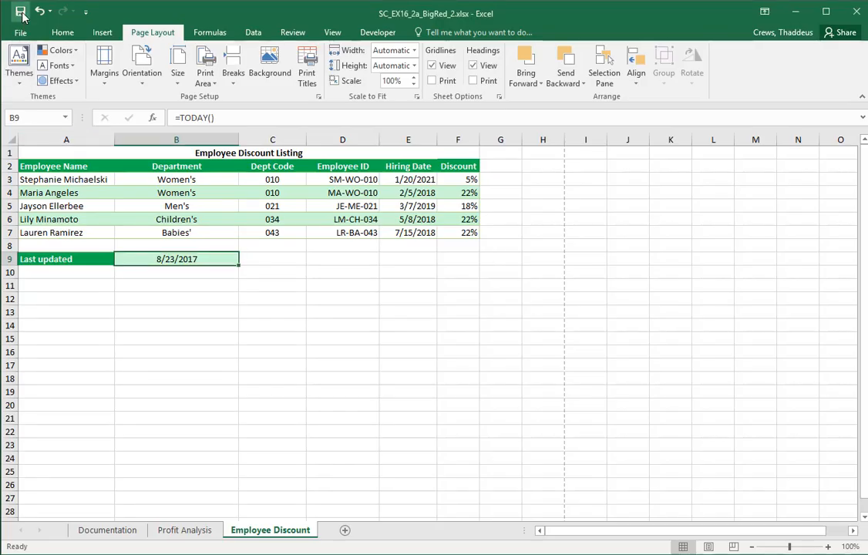
# Save and close the Excel workbook, and submit SC_EX16_2a_BigRed_2.xlsx from the Desktop for the CIS 141-Excel 2 project in SAM.
pyautogui.click(855, 11)
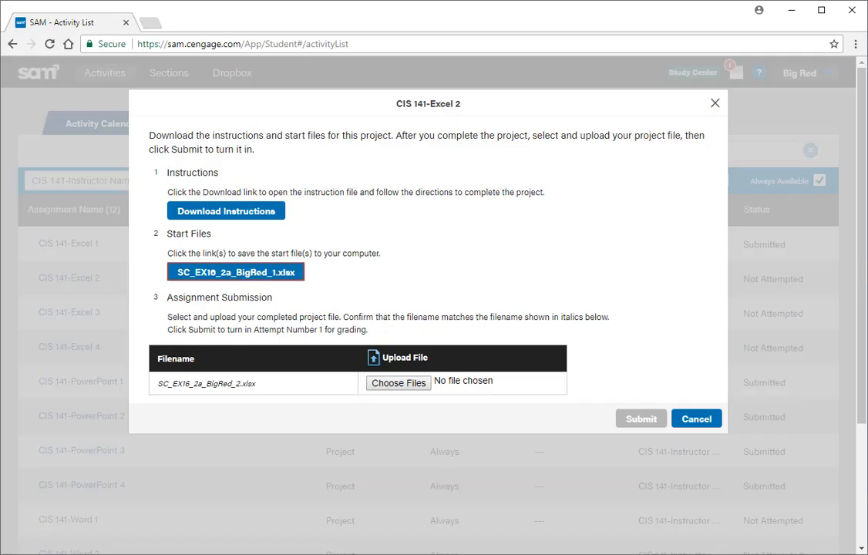
pyautogui.click(398, 383)
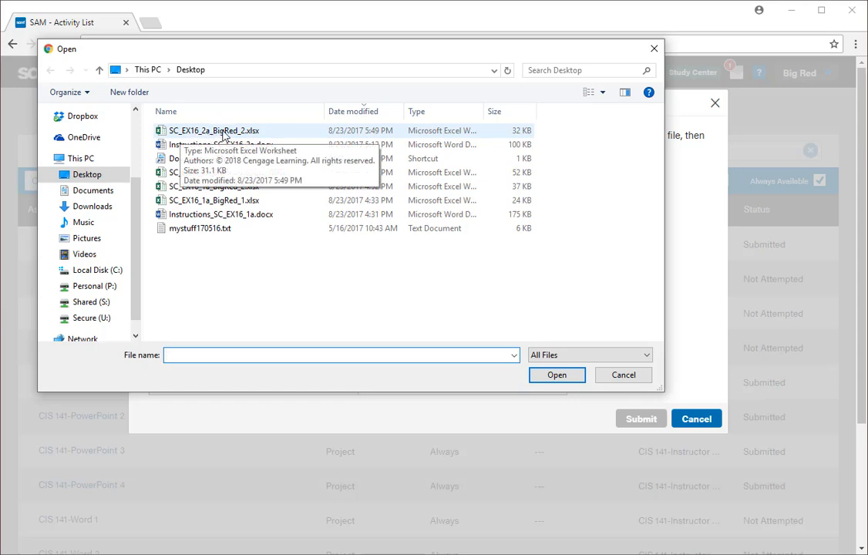
pyautogui.doubleClick(224, 135)
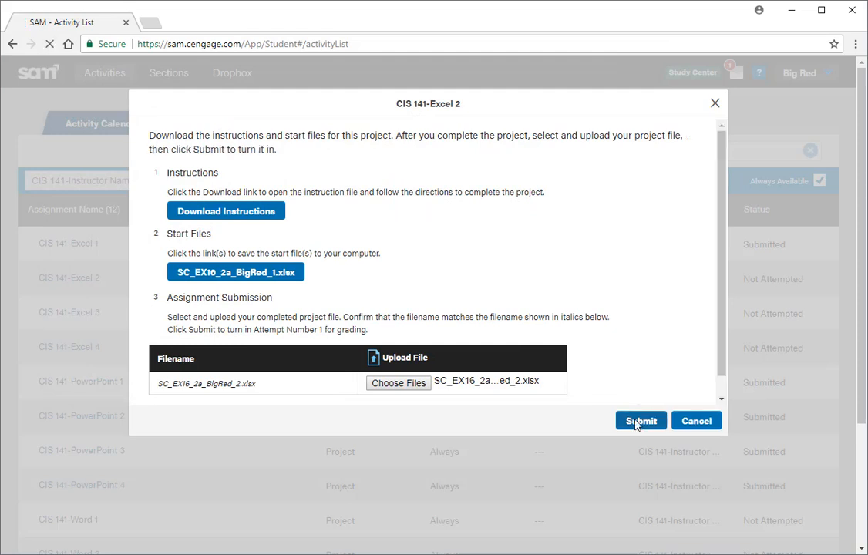
pyautogui.click(640, 421)
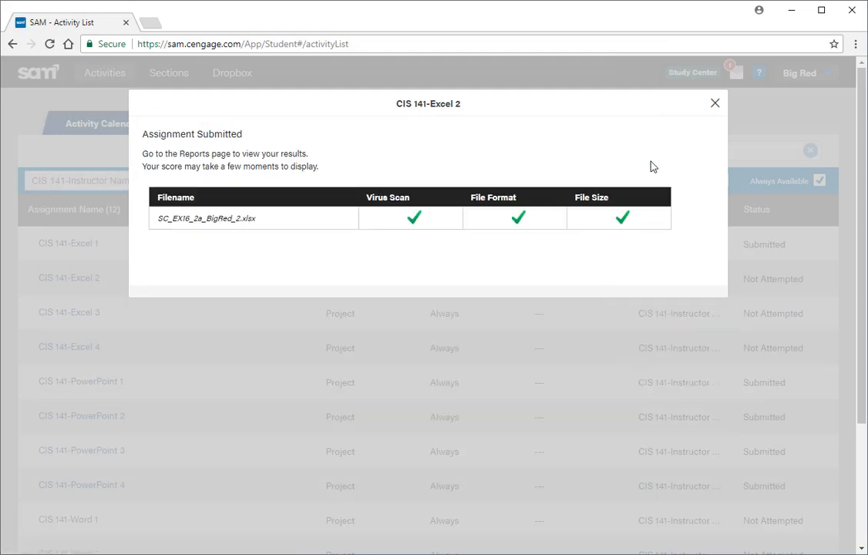
pyautogui.click(714, 103)
# Find the CIS 141-Excel 2 submission in SAM's reports and save its report to the Desktop as SC_EX16_2a_BigRed_Report_1.xlsx.
pyautogui.click(284, 125)
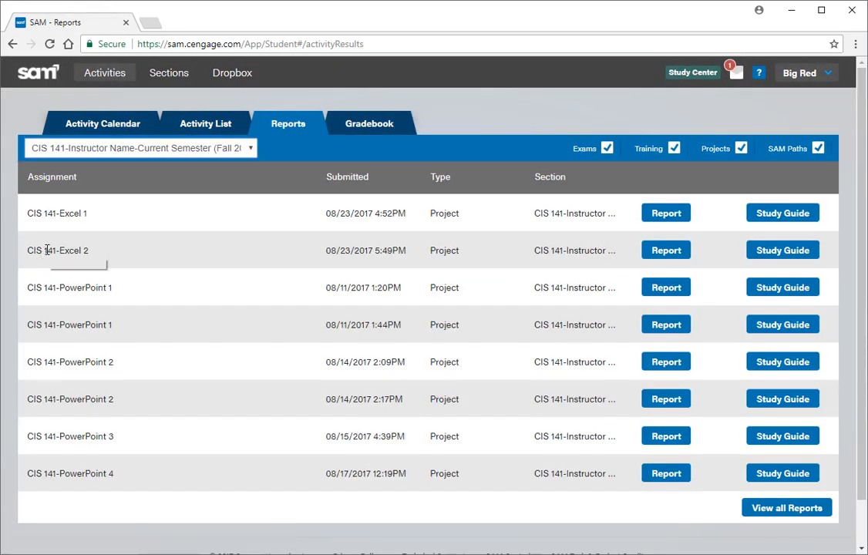
pyautogui.moveTo(44, 250); pyautogui.dragTo(80, 250)
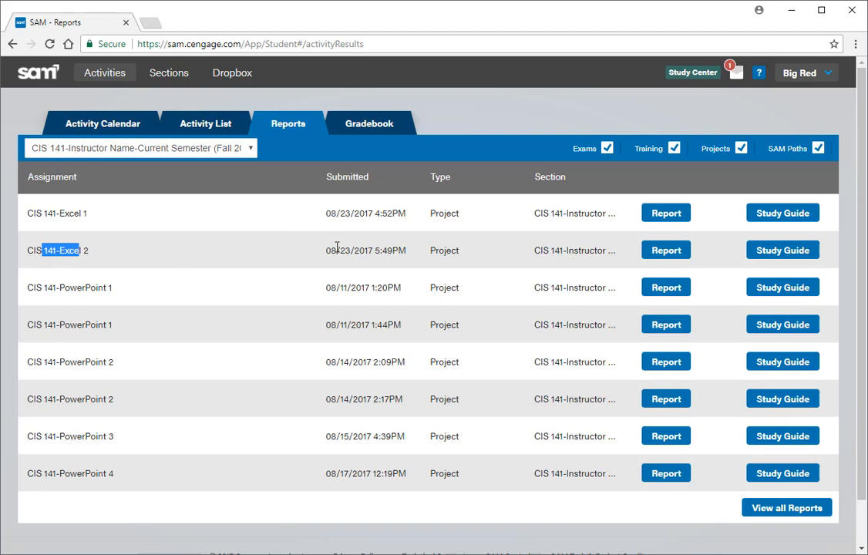
pyautogui.moveTo(327, 251); pyautogui.dragTo(409, 252)
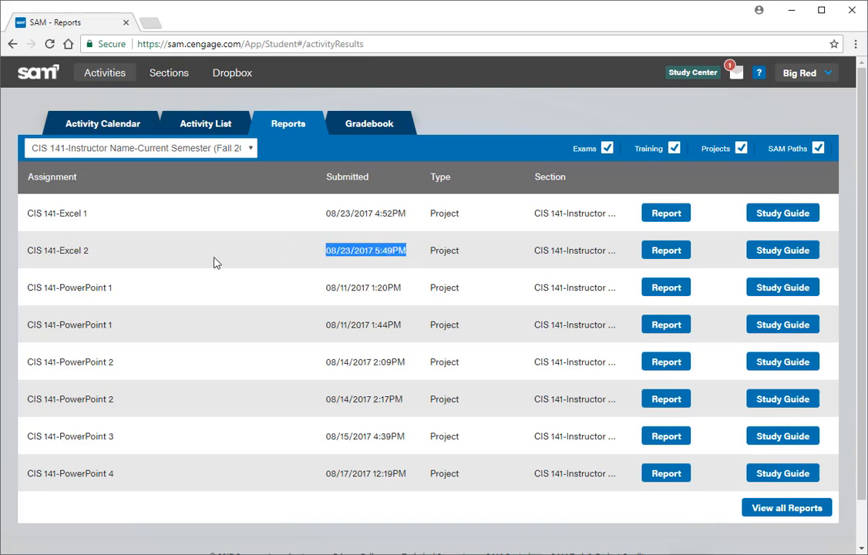
pyautogui.click(666, 252)
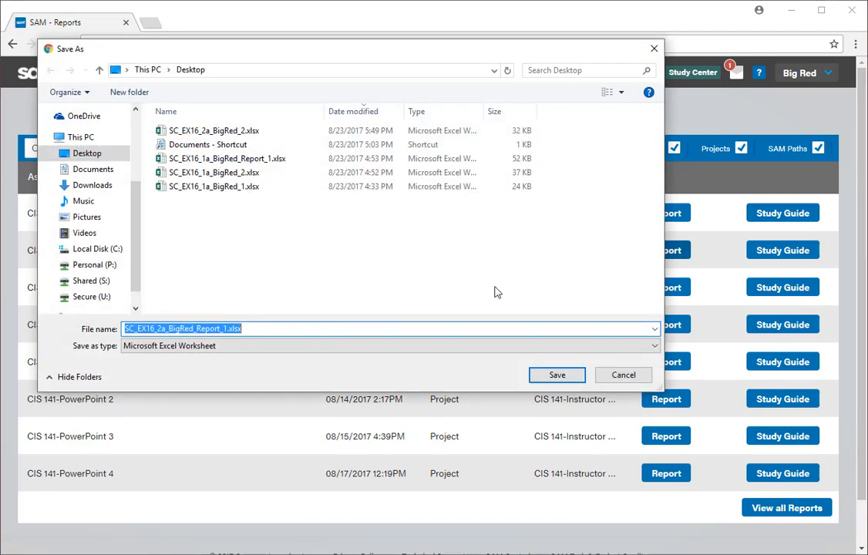
pyautogui.click(193, 328)
pyautogui.moveTo(196, 328); pyautogui.dragTo(223, 330)
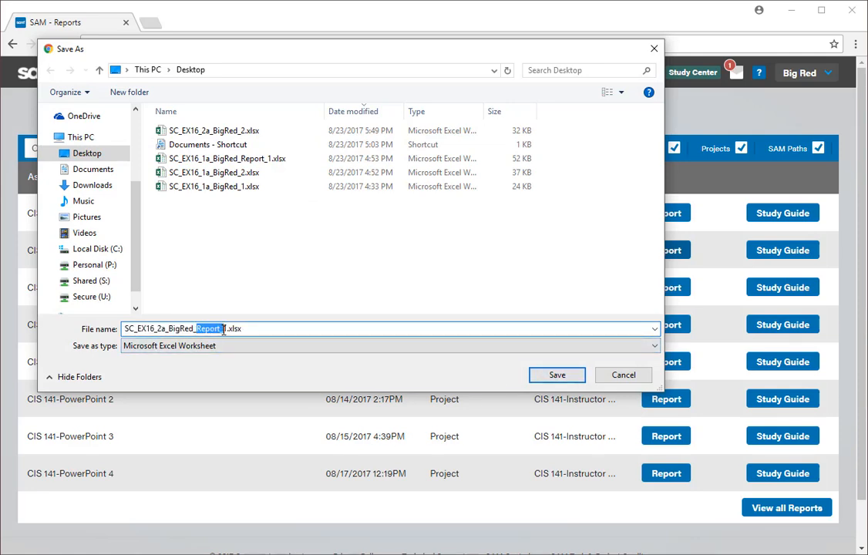
pyautogui.click(564, 376)
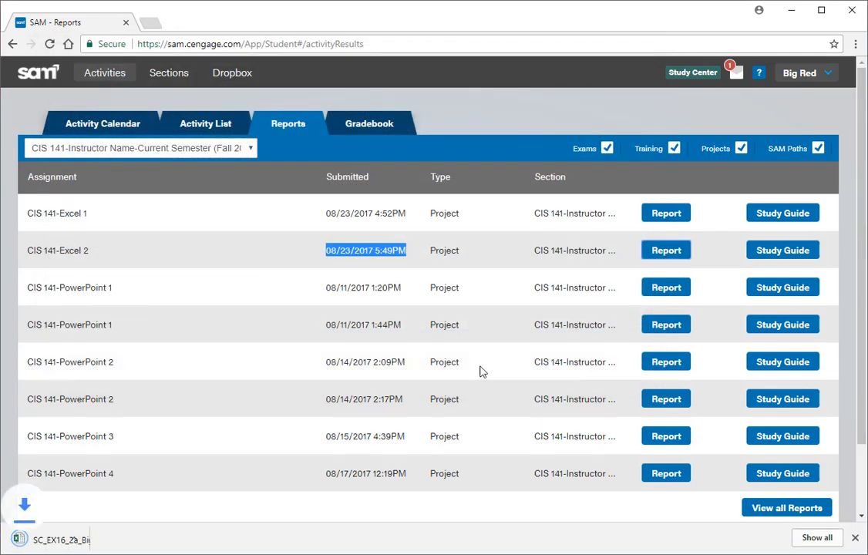
# Open the downloaded report in Excel and review the submission score and graded items on the Graded Summary Report sheet.
pyautogui.click(127, 538)
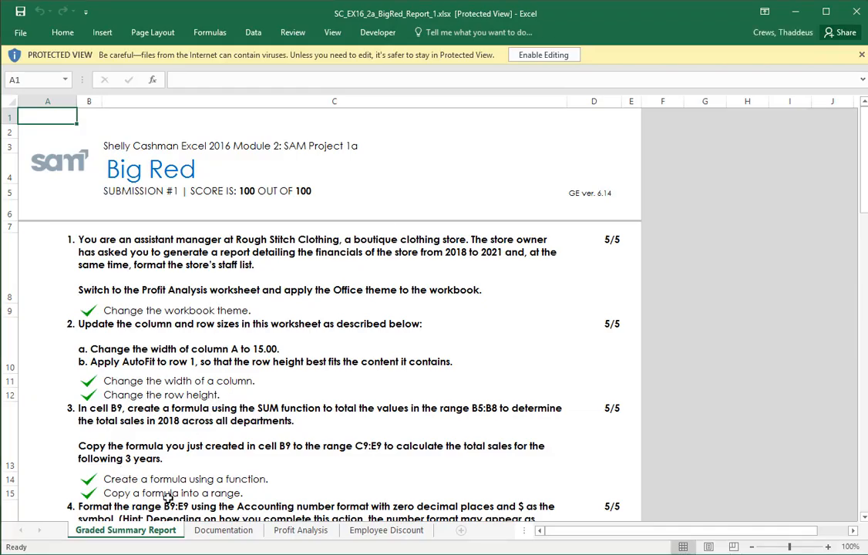
pyautogui.click(228, 190)
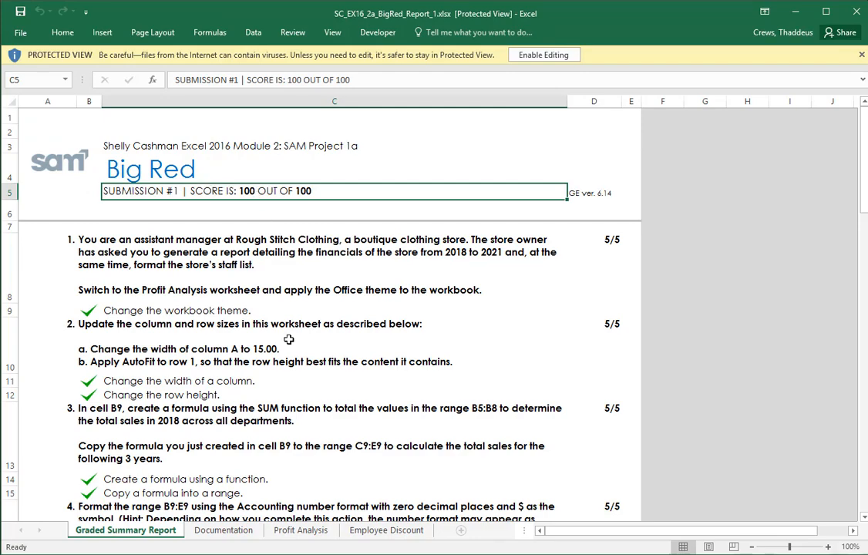
pyautogui.scroll(-13, 289, 339)
pyautogui.scroll(5, 168, 376)
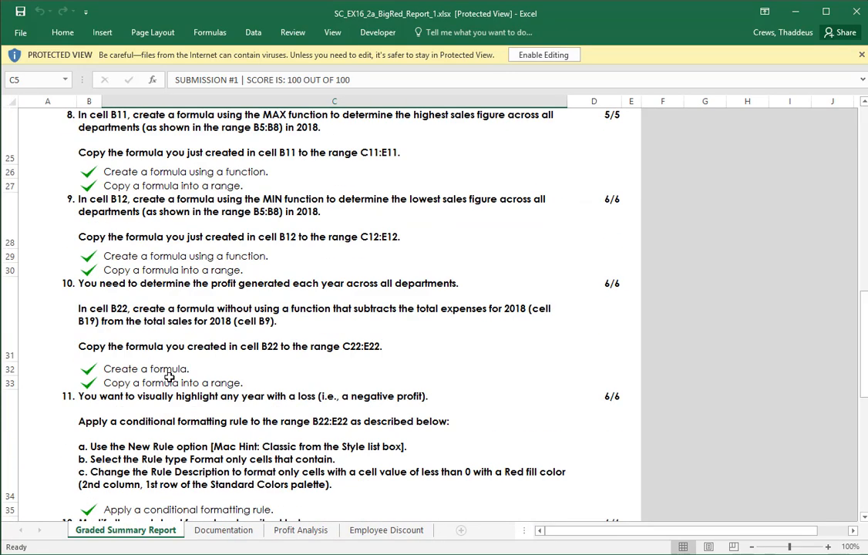
pyautogui.scroll(6, 169, 376)
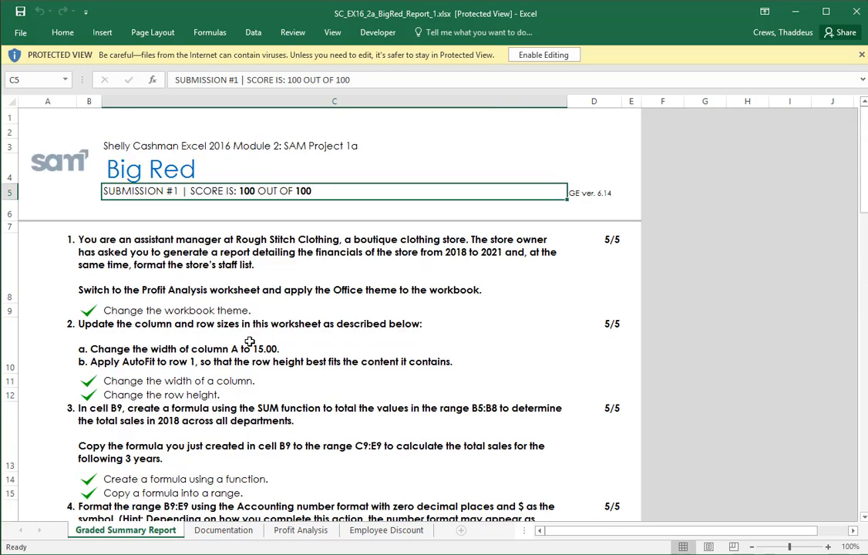